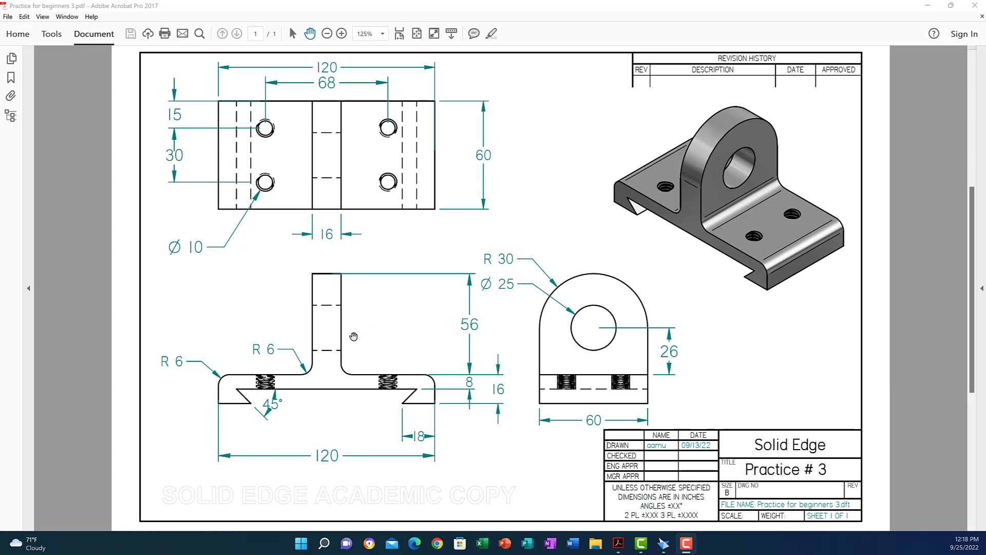
Create a new Solid Edge part from the ansi metric part.par template and check the practice drawing in Acrobat.
mouse_move(663, 543)
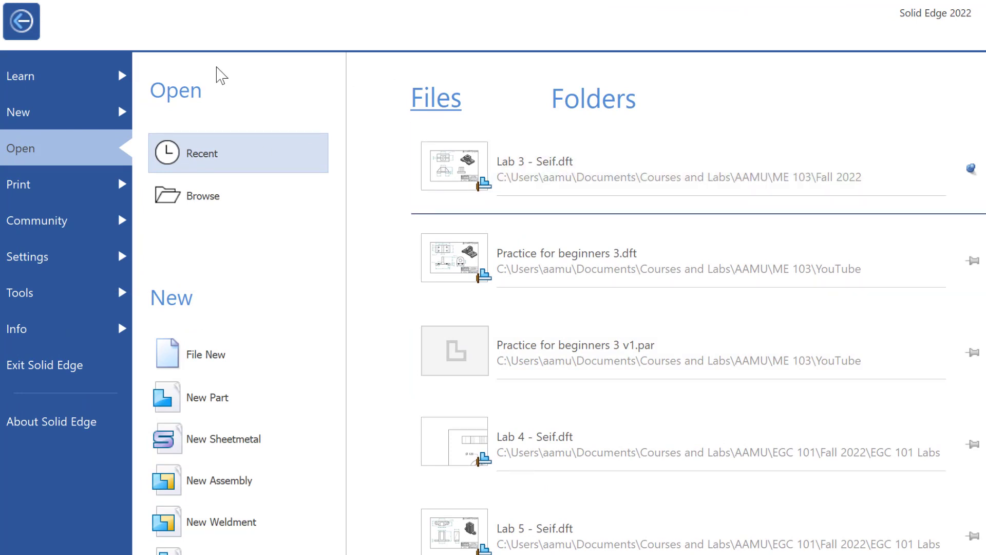
click(16, 110)
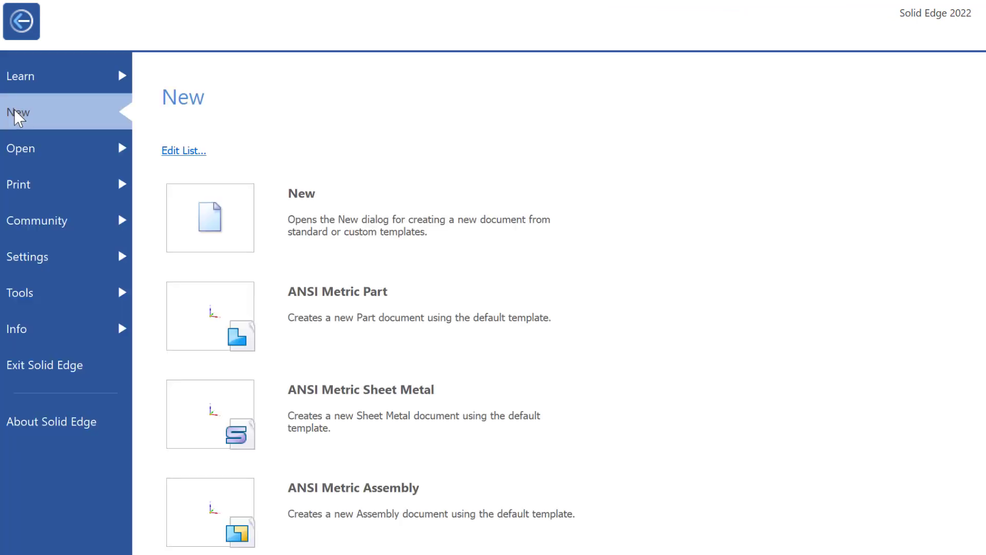
click(304, 206)
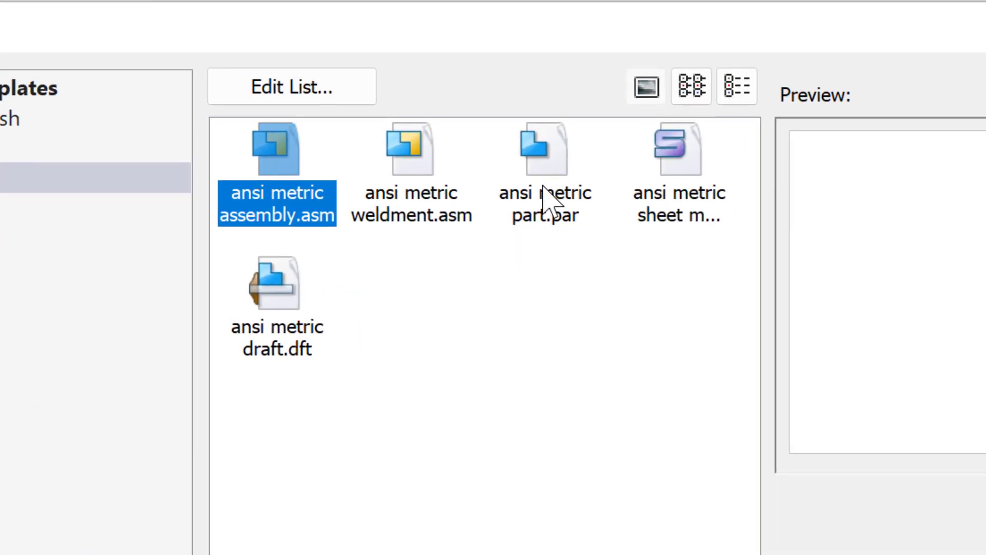
double_click(546, 197)
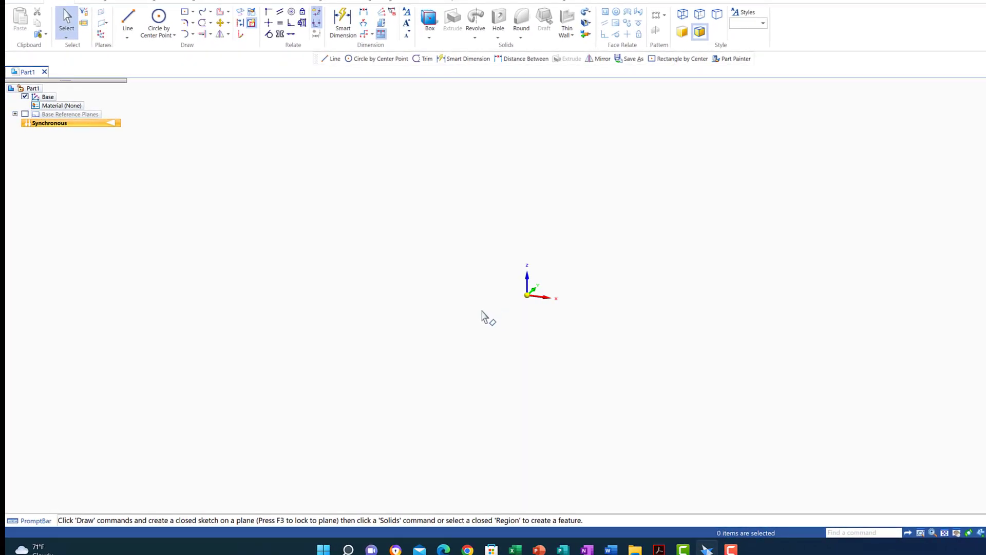
click(652, 548)
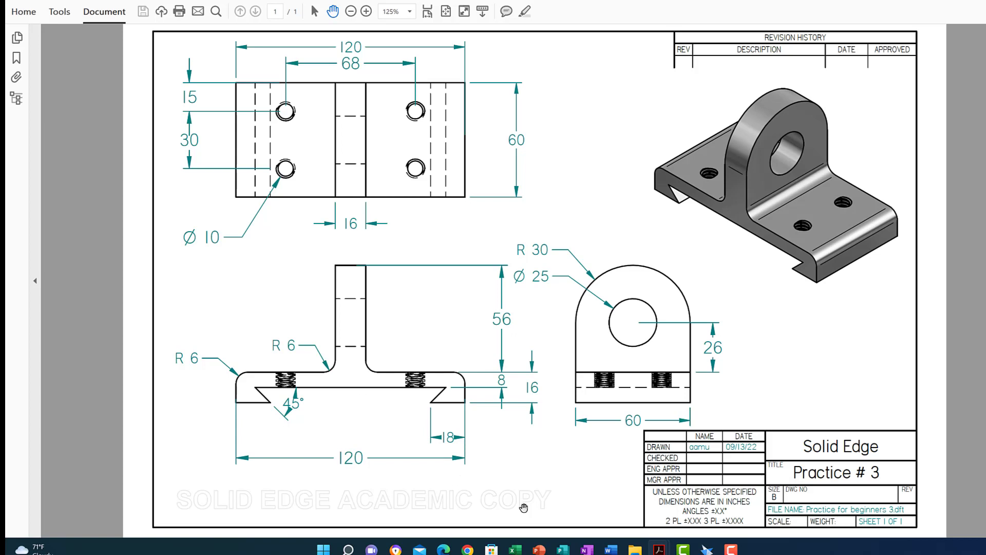
click(706, 550)
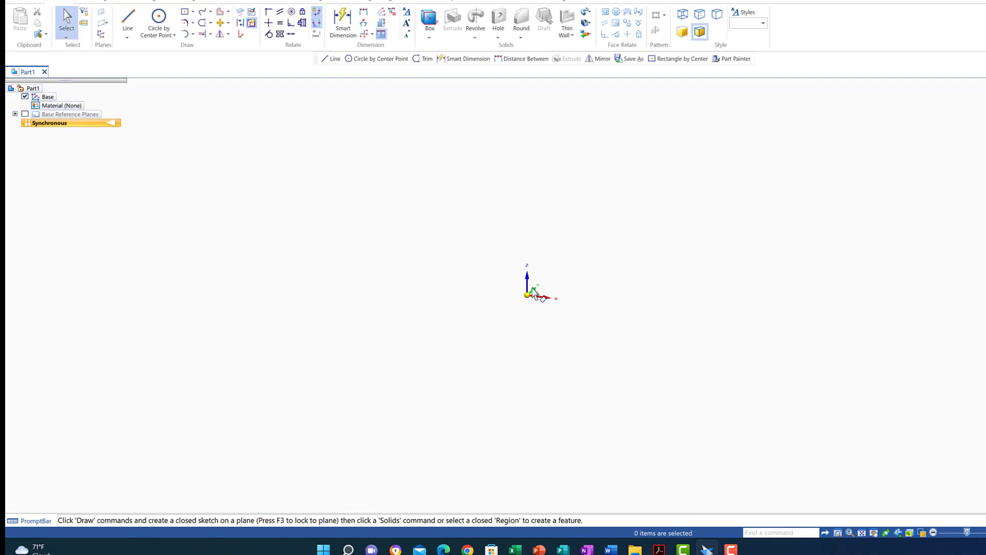
Draw a 120 mm wide, 8 mm high rectangle centred on the origin on the Front (xz) plane.
click(185, 12)
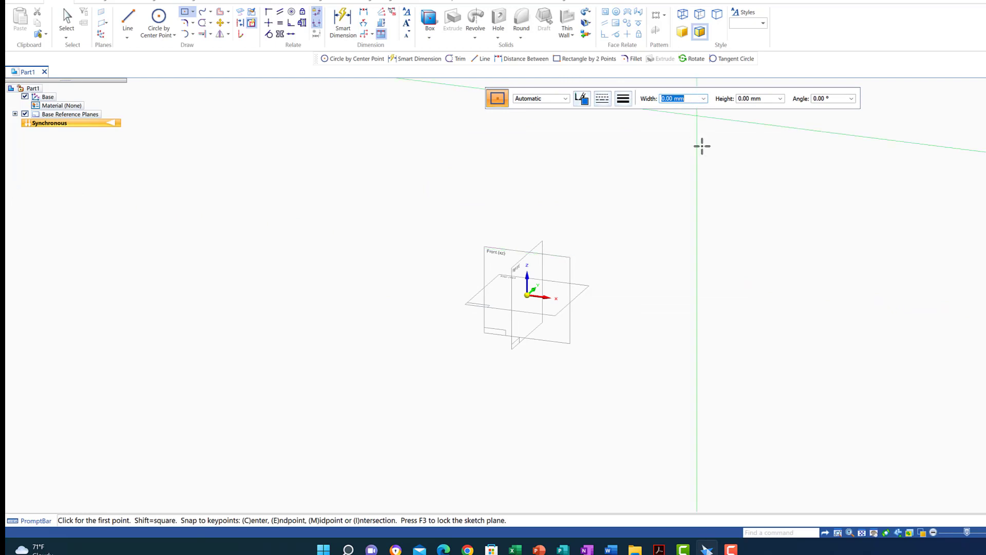
click(862, 532)
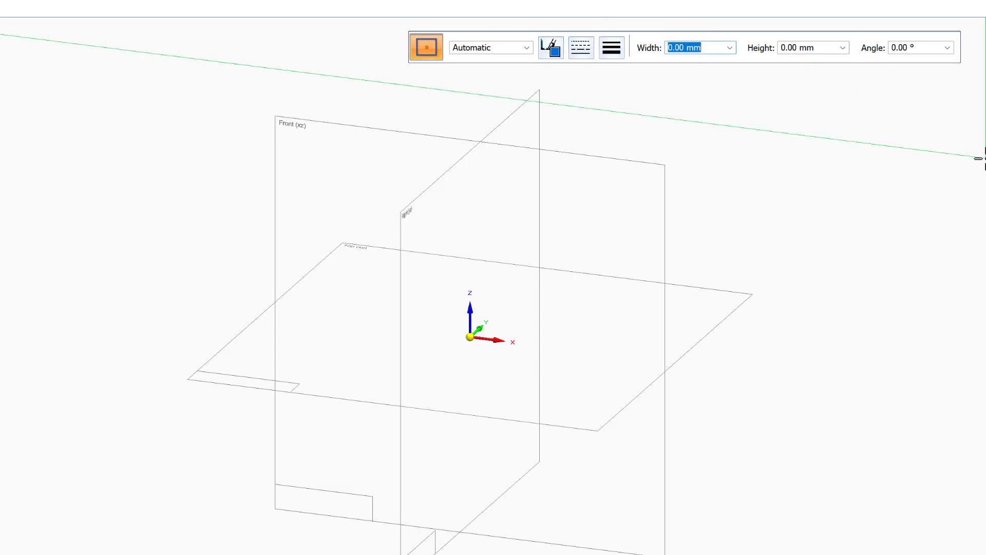
text(120)
key(Tab)
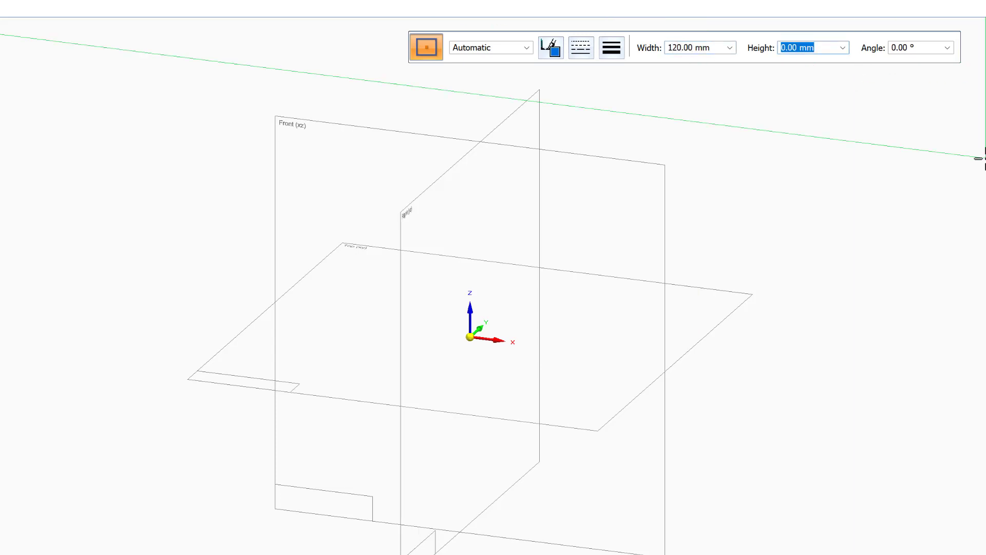
text(8)
key(Tab)
key(Tab)
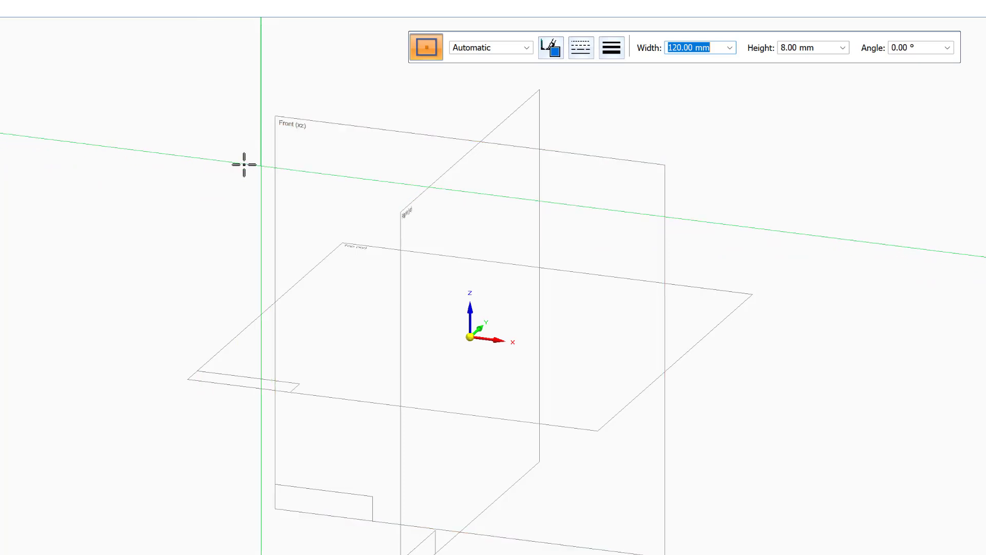
click(281, 119)
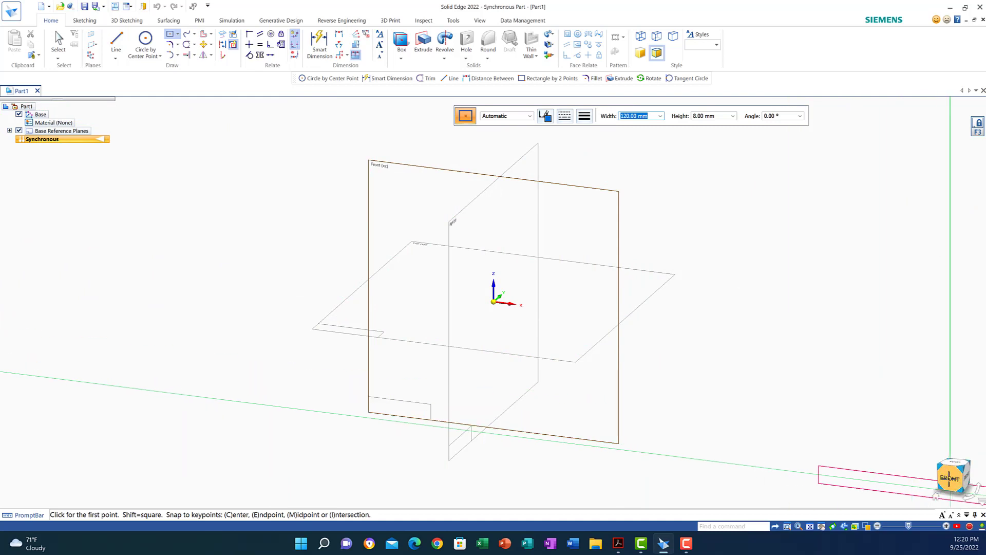
click(950, 477)
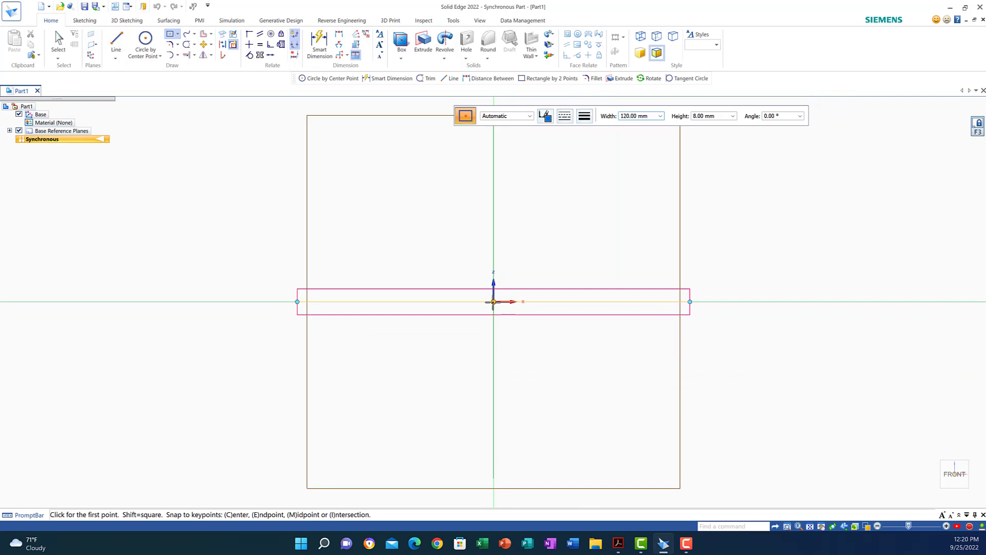
click(493, 302)
click(493, 302)
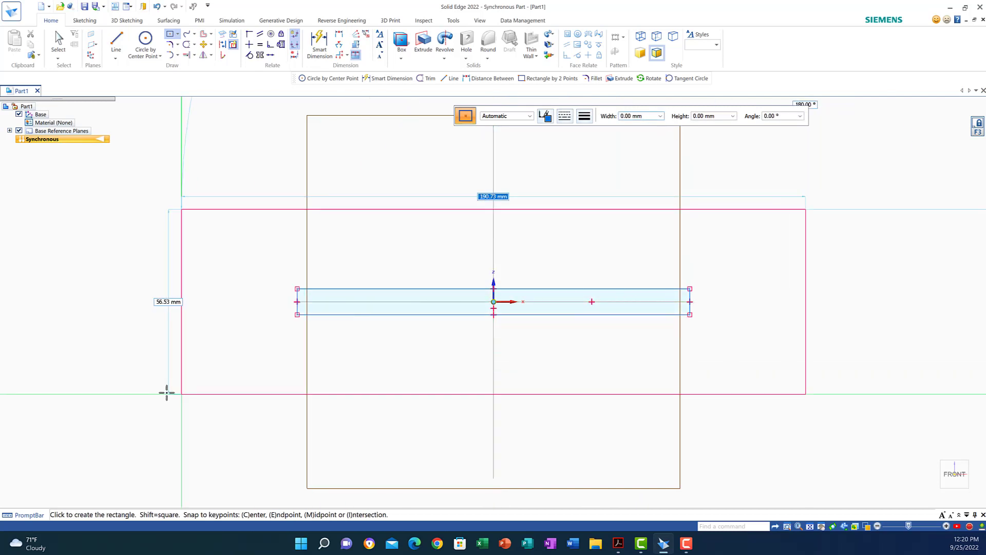
right_click(166, 364)
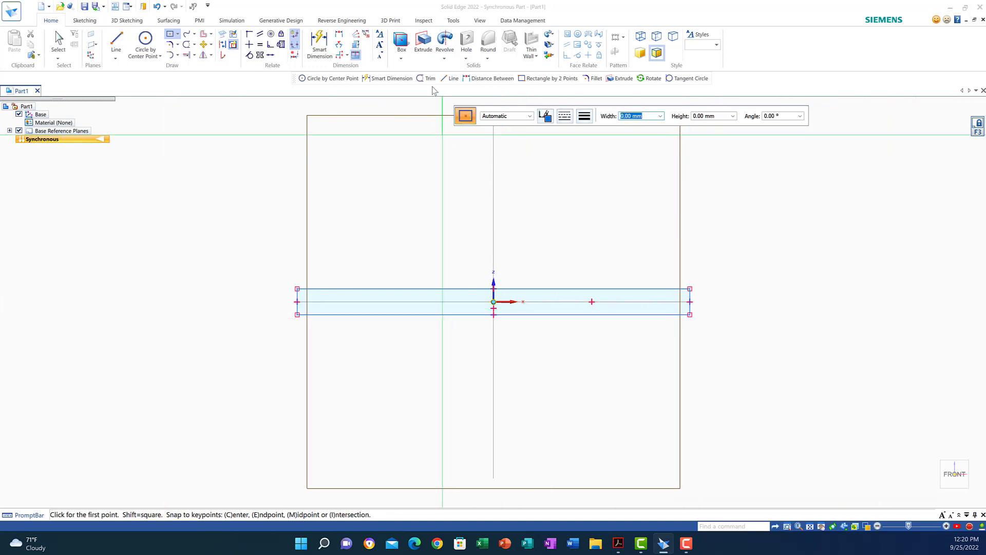
Dimension the rectangle's width below it and its height beside its right edge using Smart Dimension.
click(320, 42)
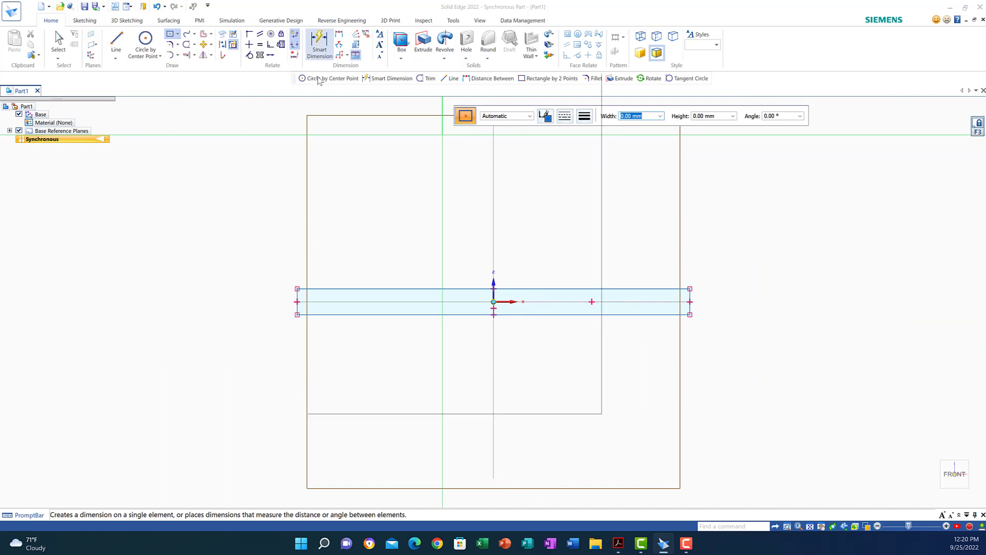
click(473, 289)
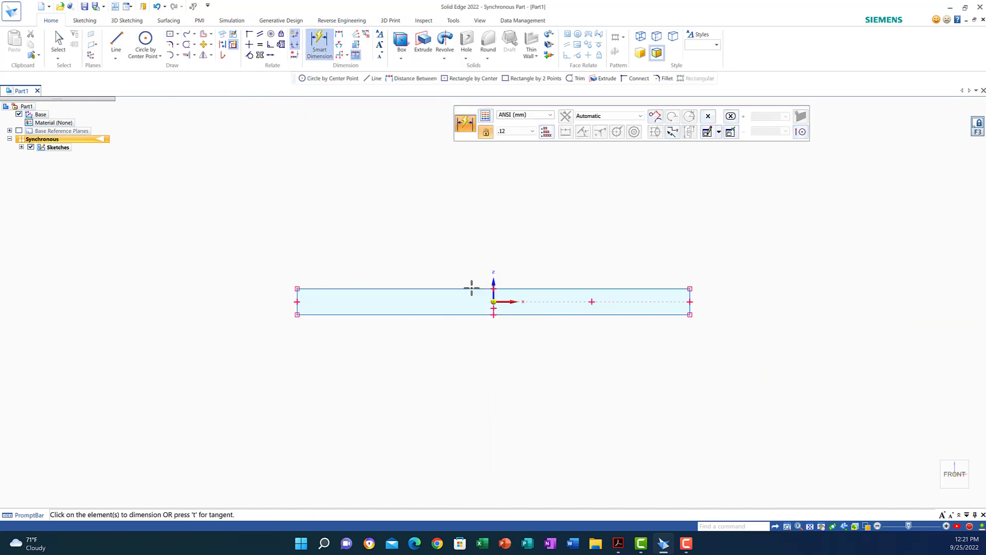
click(488, 430)
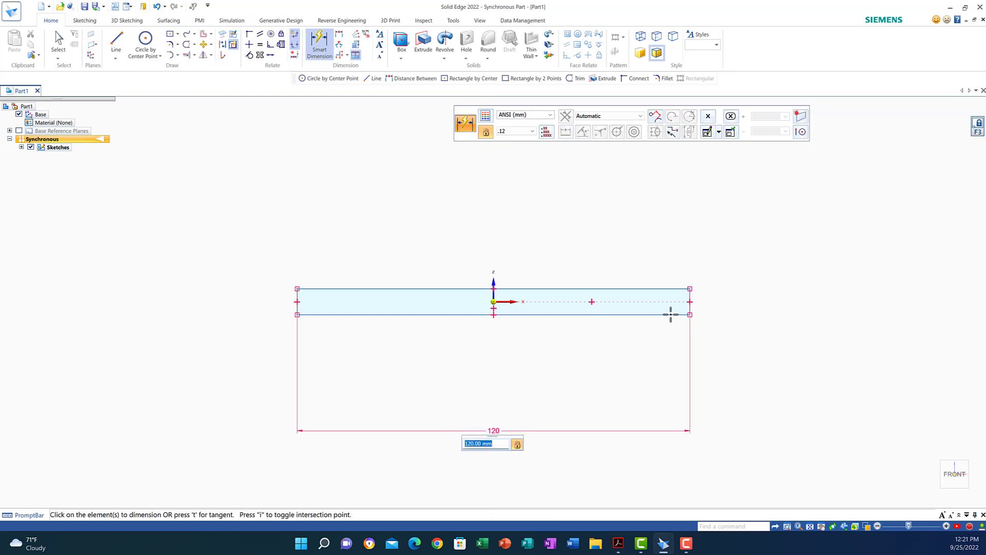
click(691, 302)
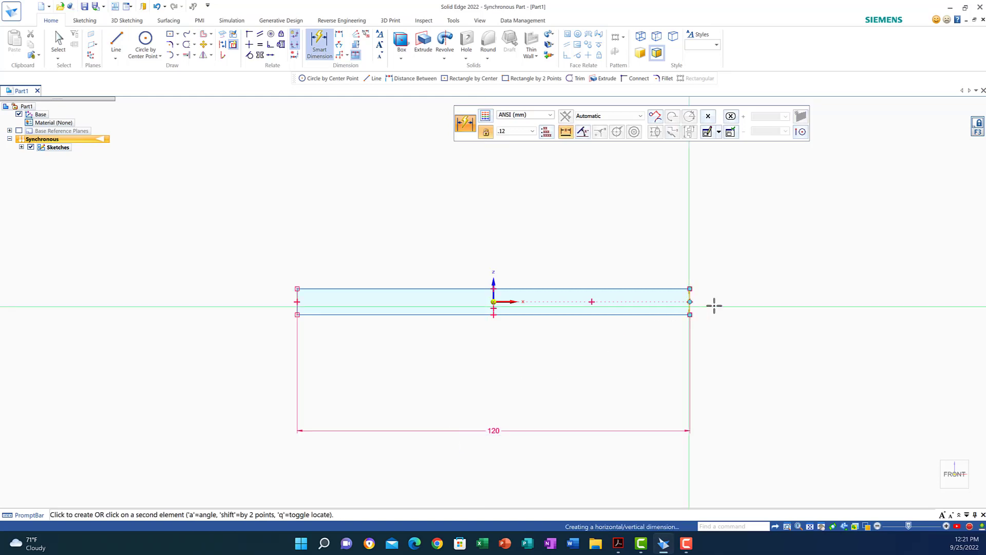
click(754, 305)
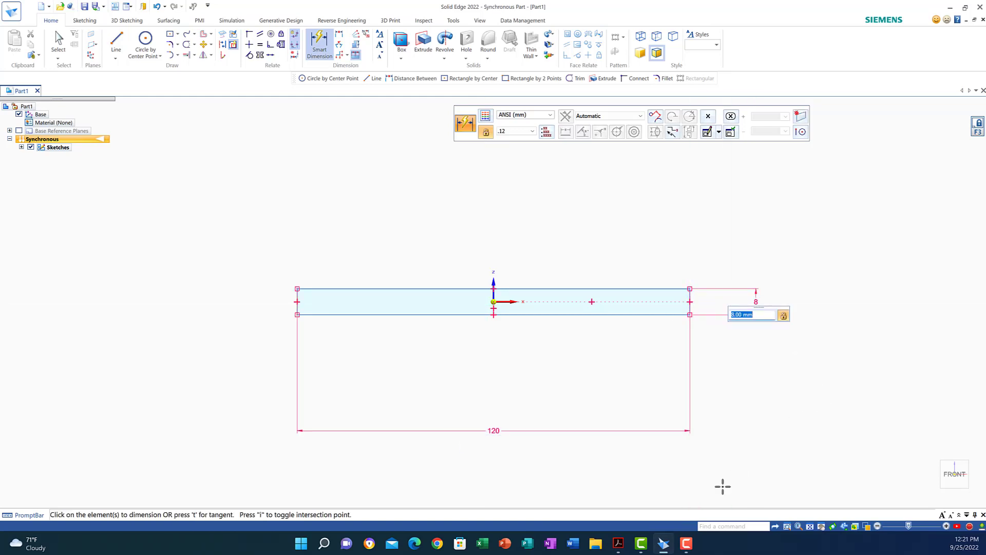
Draw an 8 mm line straight down from the rectangle's lower-right corner at -90°.
click(618, 542)
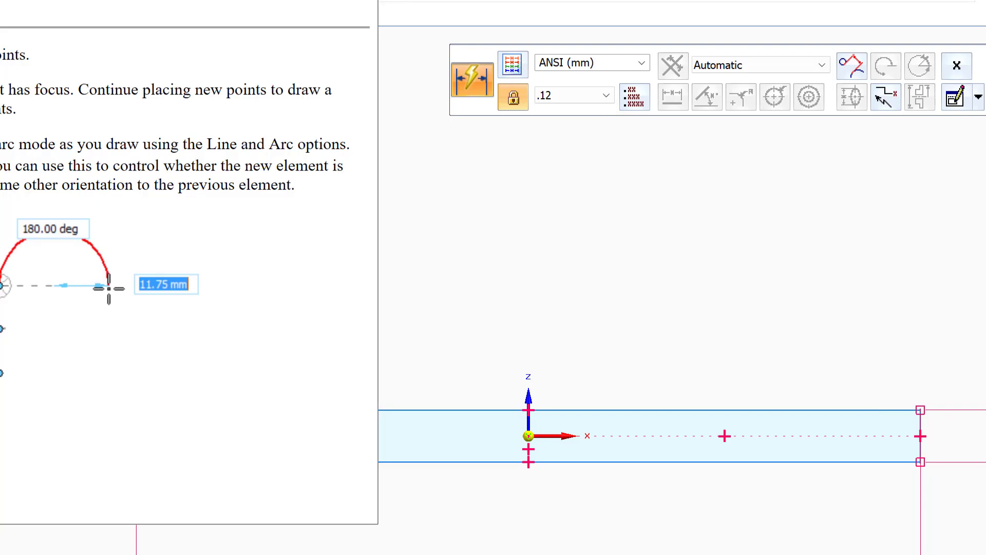
click(0, 0)
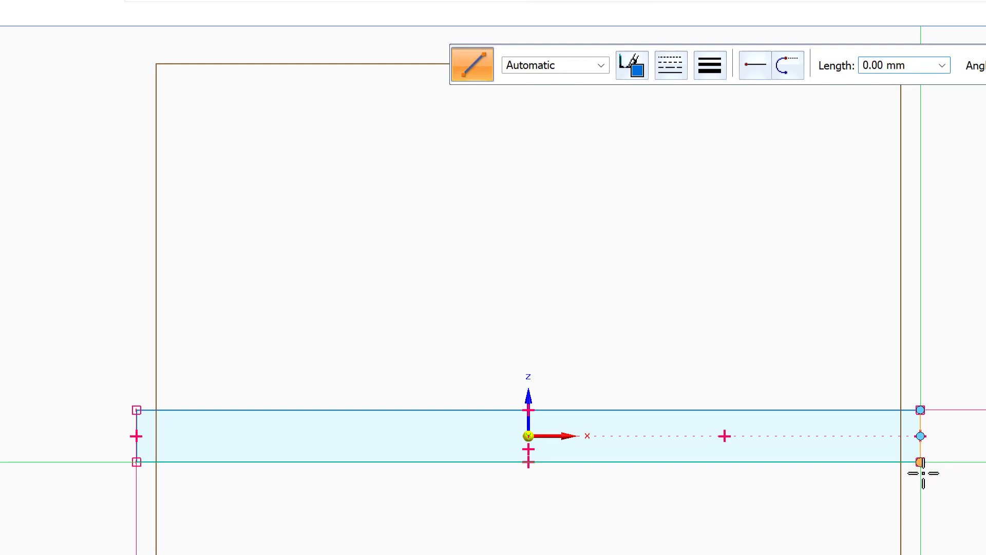
click(920, 462)
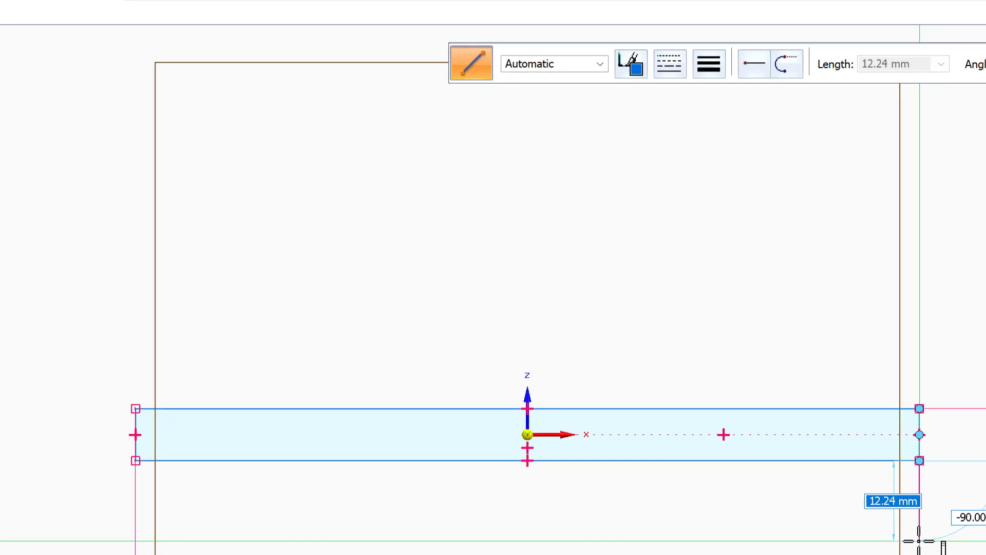
text(8)
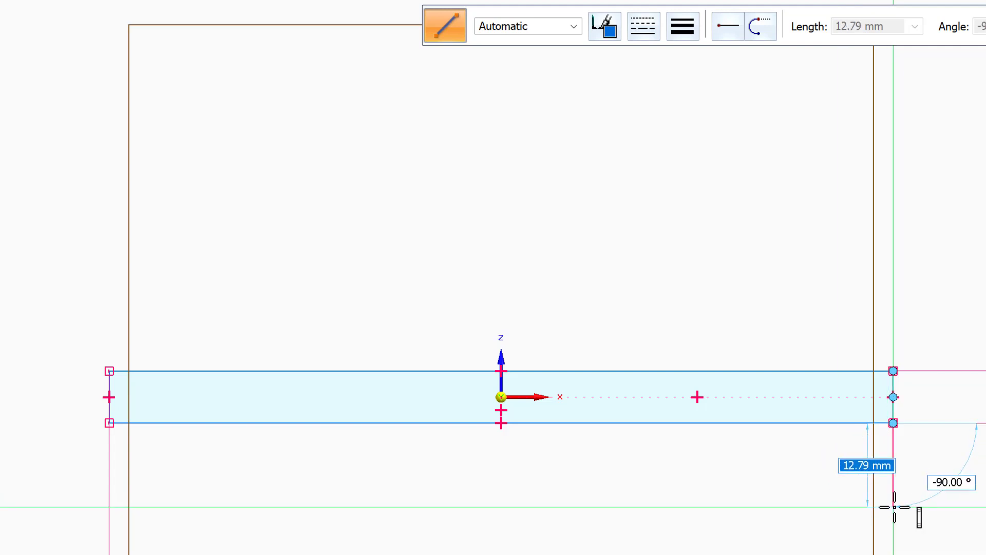
text(8)
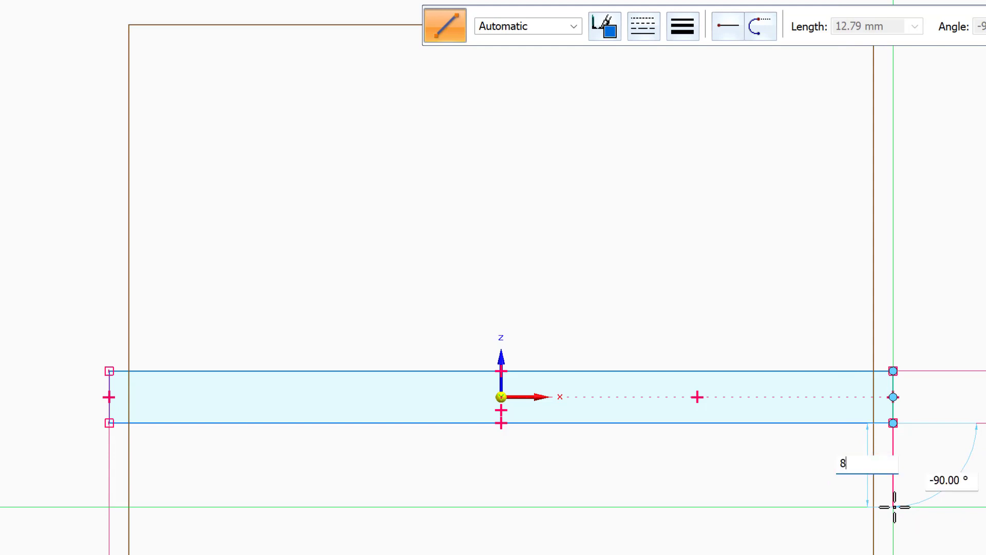
key(Tab)
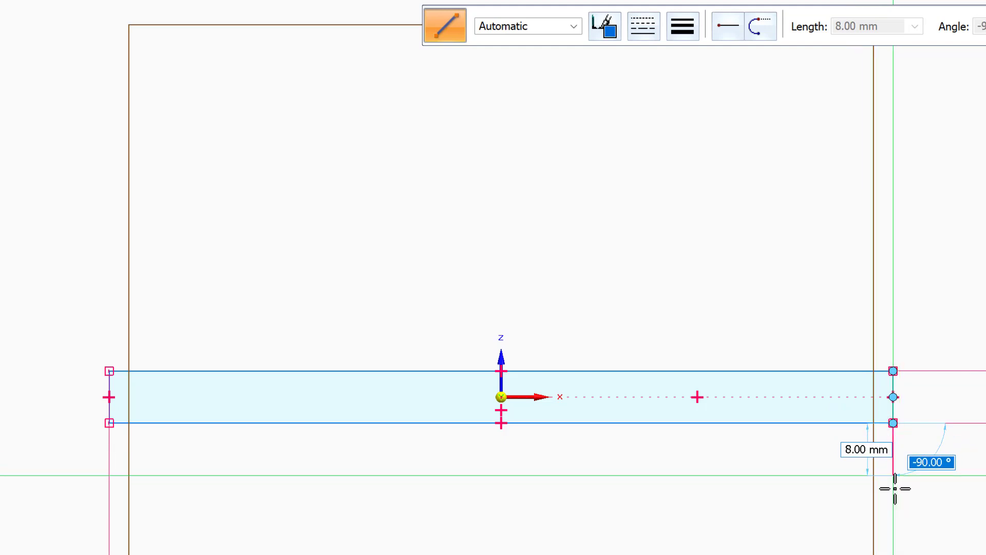
click(894, 487)
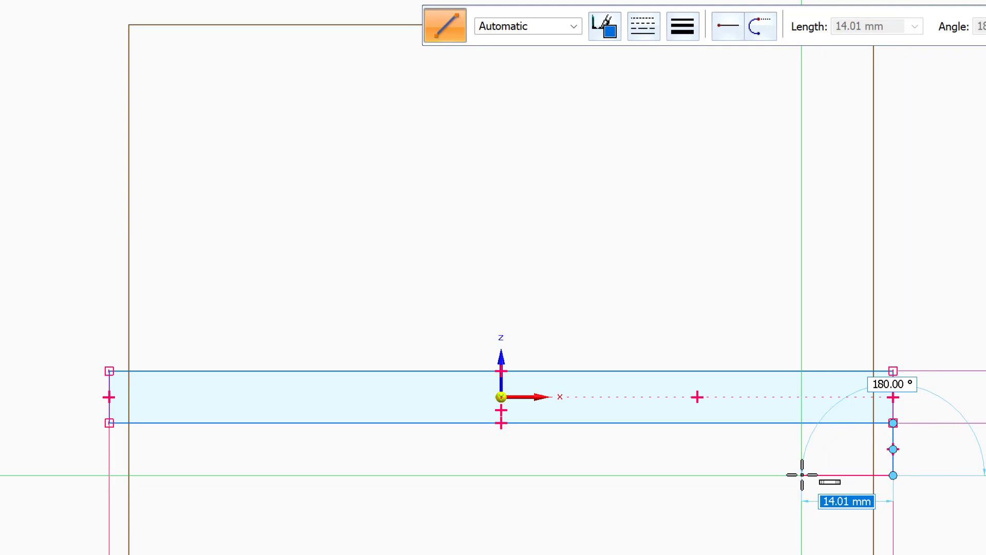
Continue the profile with an 18 mm horizontal line leftward and a slanted line about 13 mm long at about 54° up into the rectangle.
text(1)
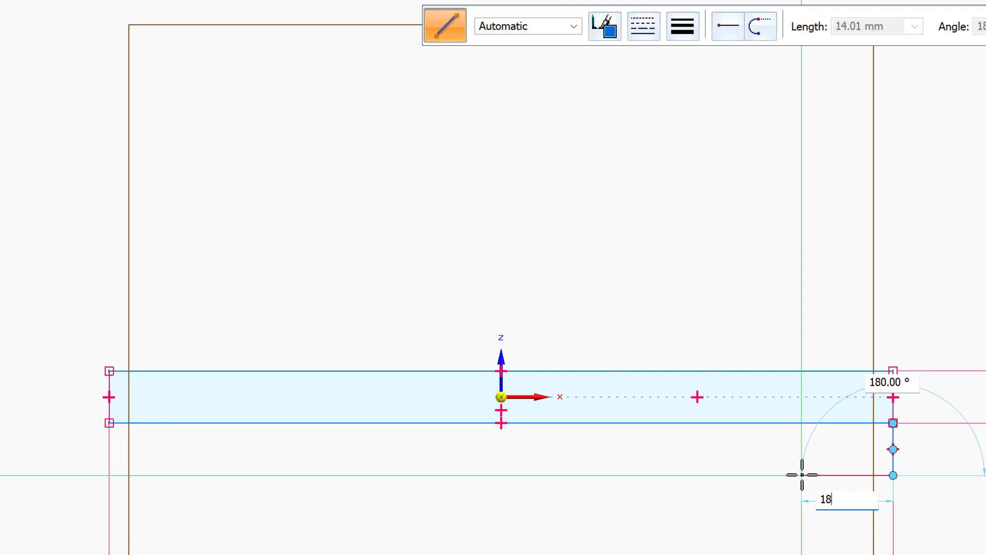
text(8)
key(Tab)
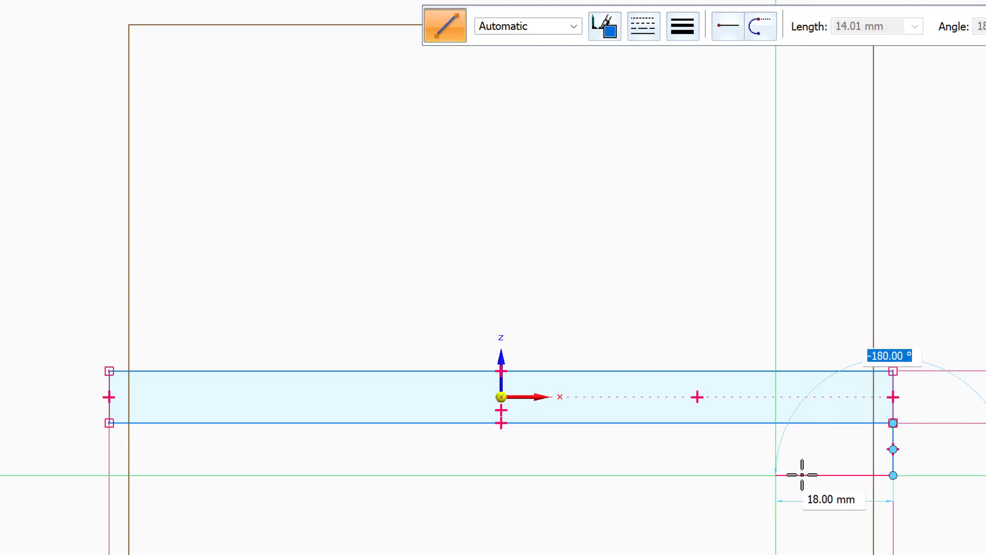
key(Return)
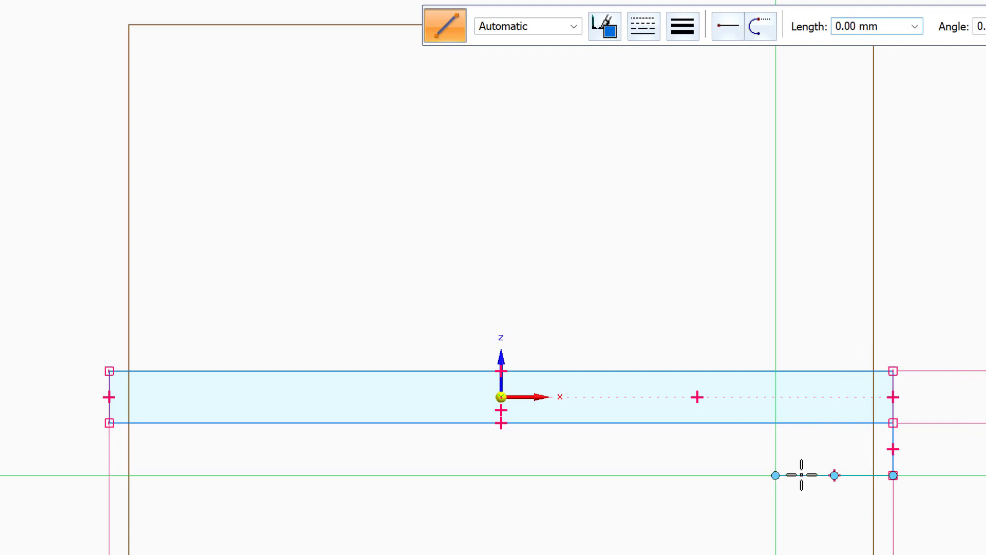
click(826, 405)
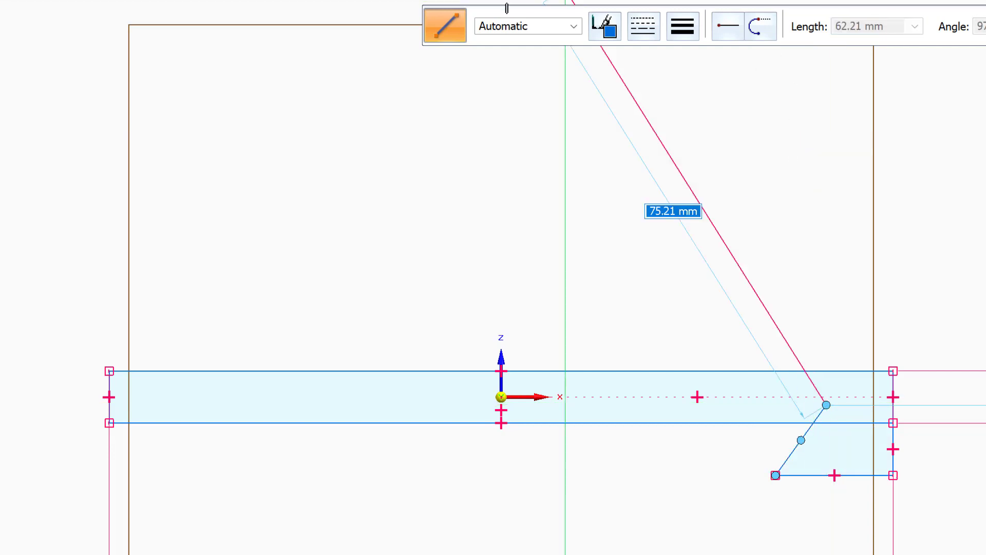
key(Escape)
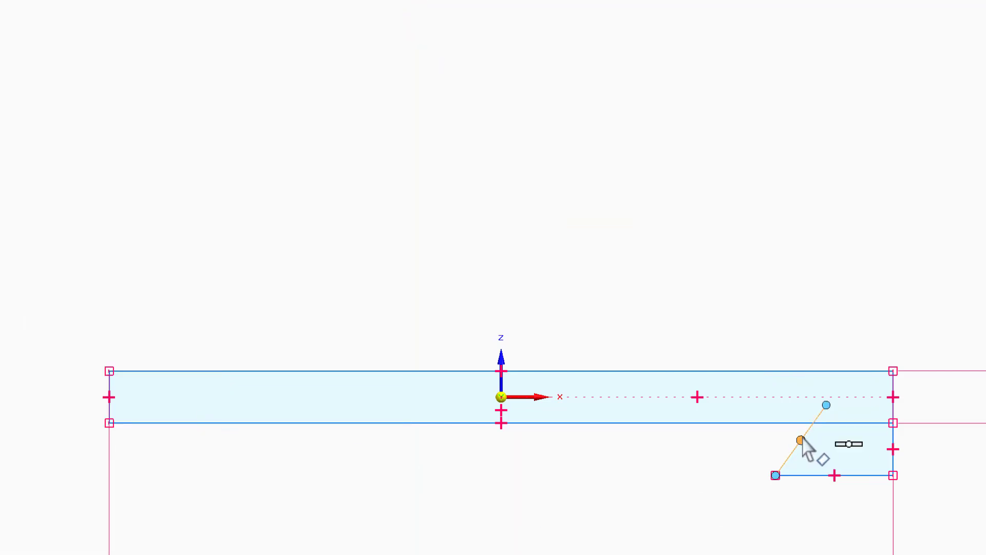
Set the slanted line's length to 45 mm and its angle to 45°.
click(813, 425)
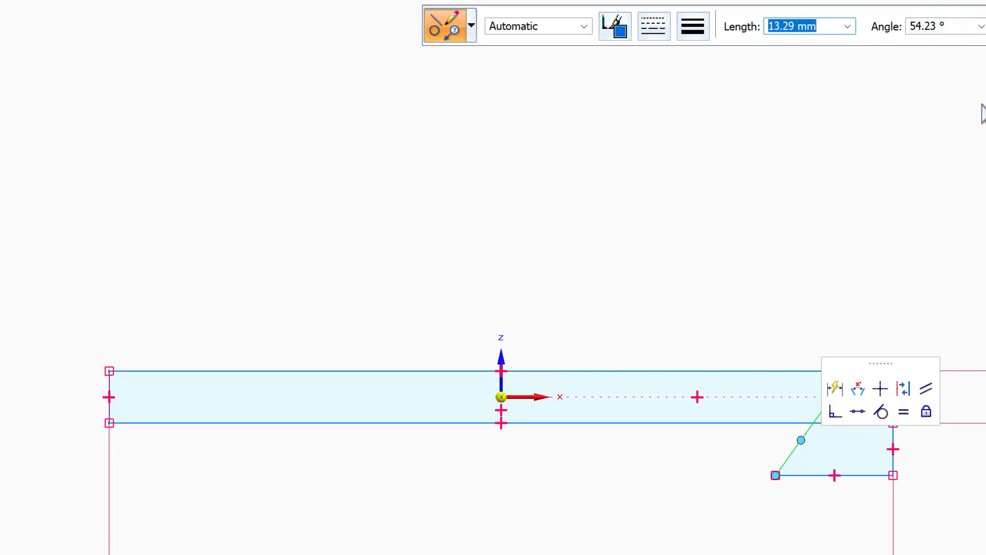
text(45)
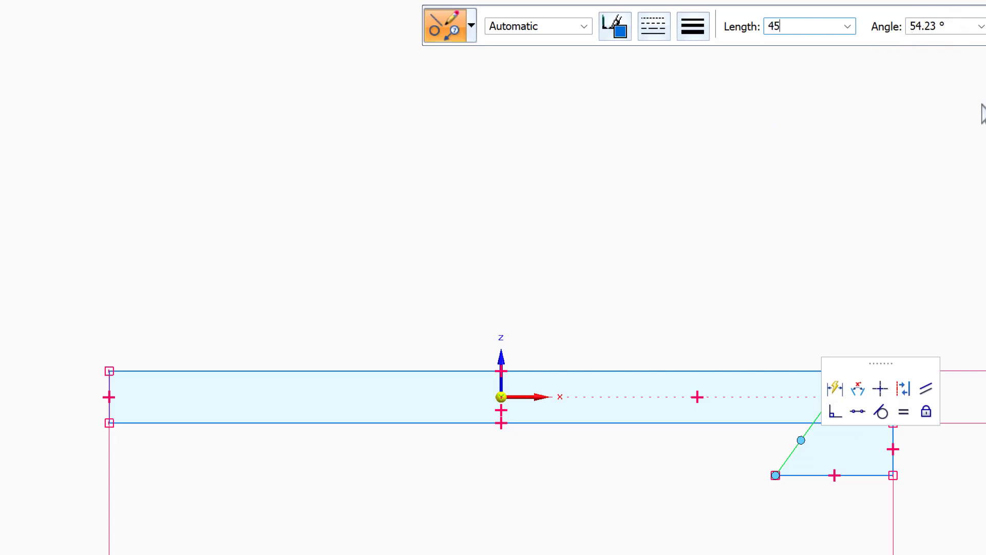
key(Return)
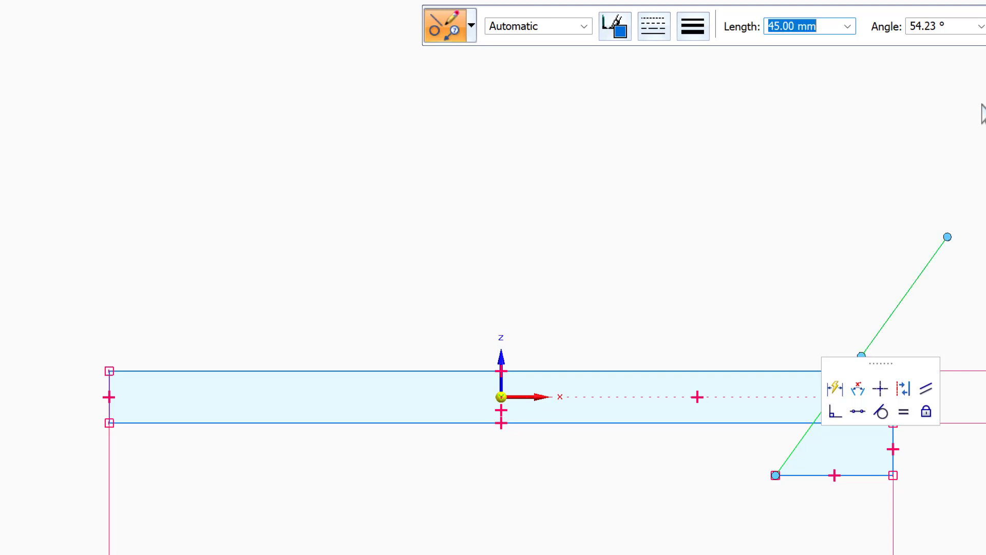
click(928, 25)
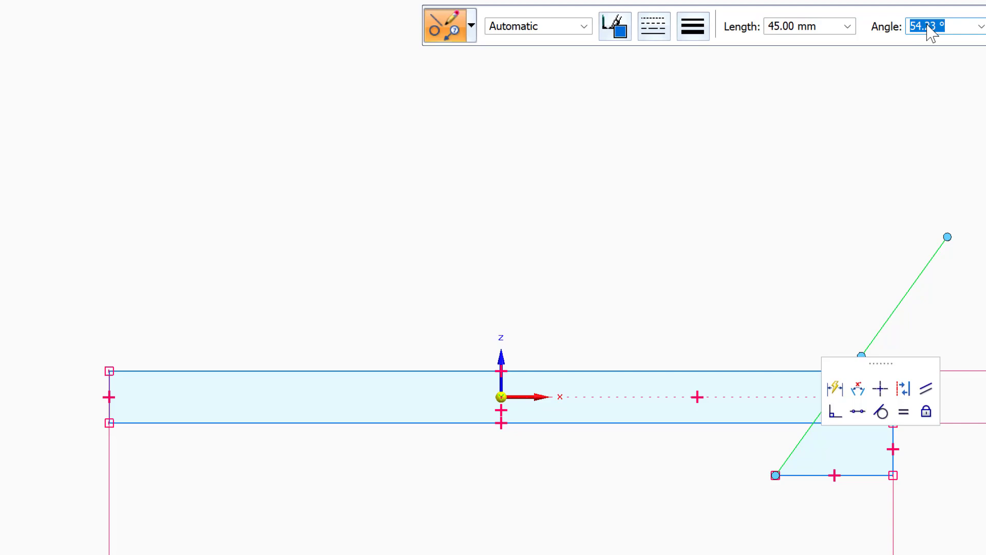
text(45)
key(Return)
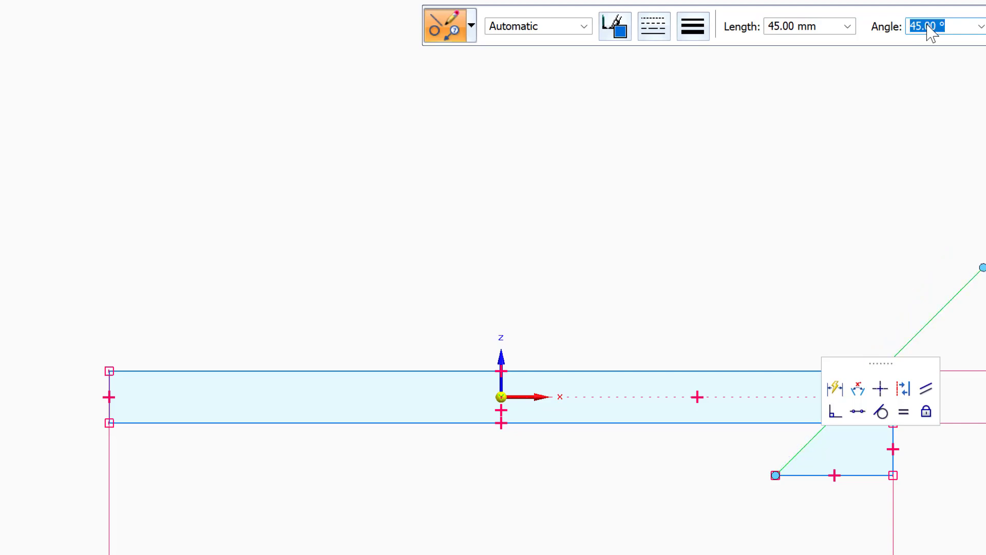
click(609, 159)
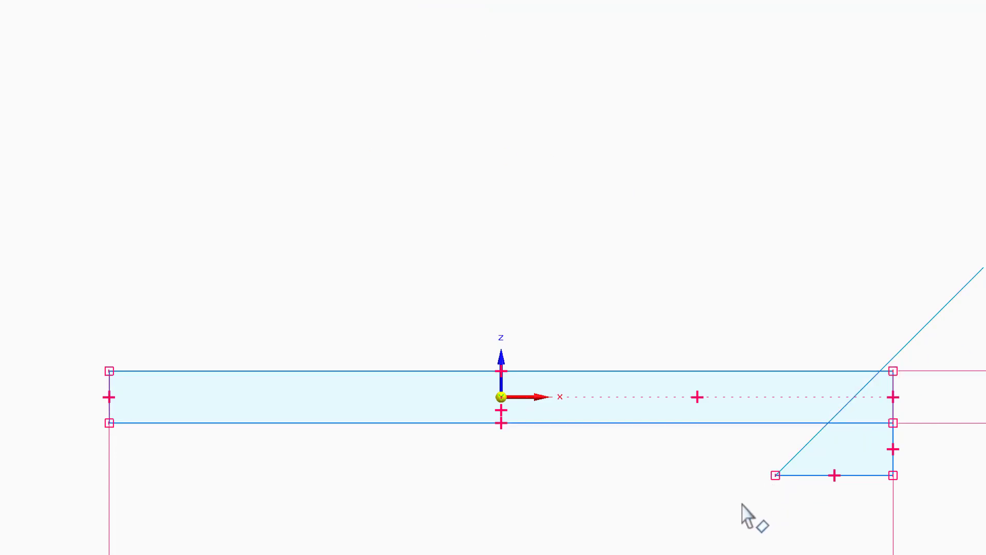
Trim the slanted line above the rectangle's lower edge, and trim that edge between the slanted line and the right side.
click(805, 475)
drag(926, 304, 982, 310)
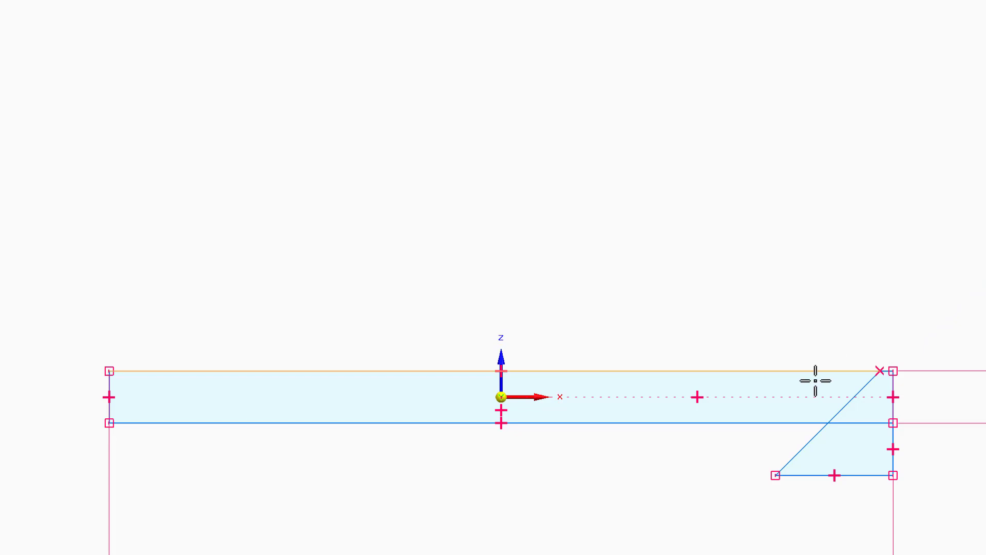
click(860, 402)
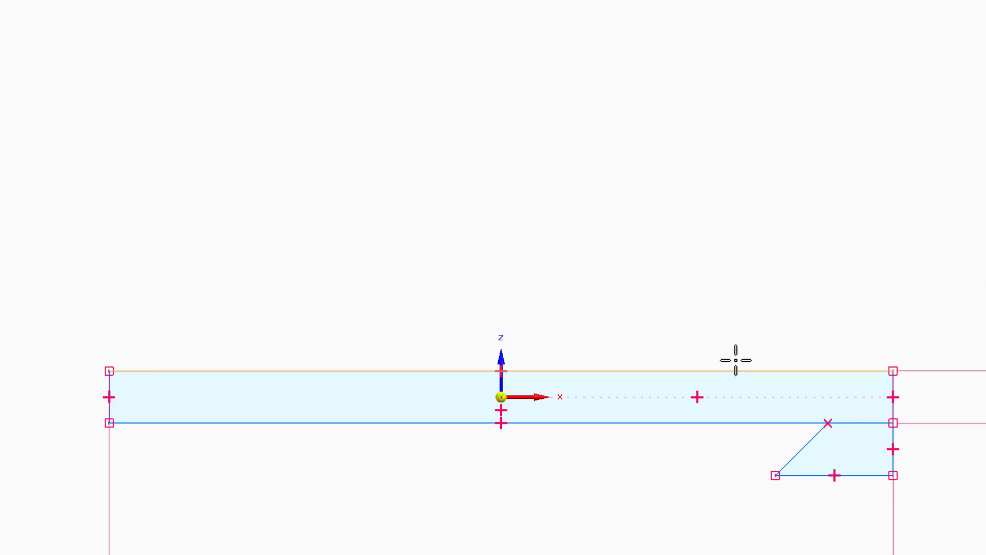
click(856, 422)
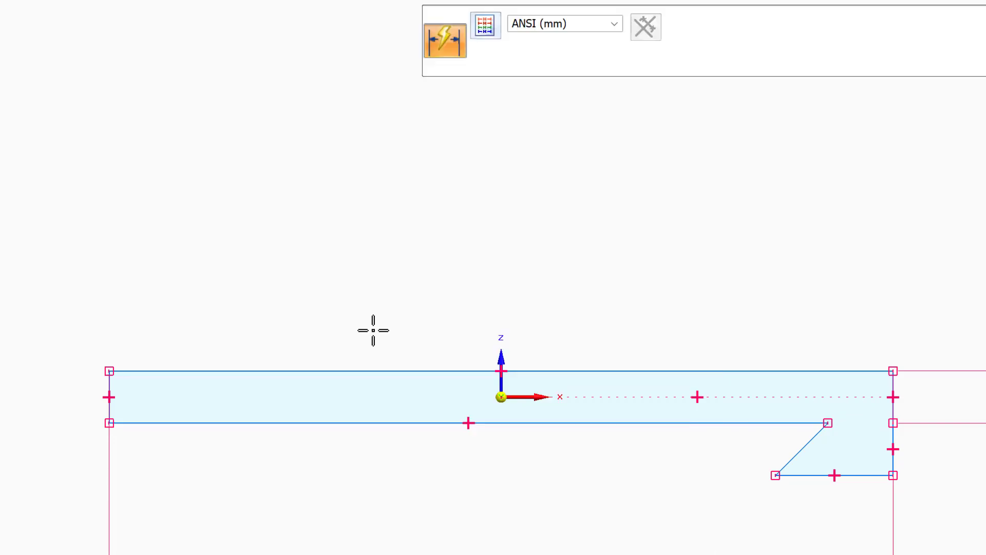
Dimension the right foot's vertical outer edge beside it and its horizontal bottom edge below it using Smart Dimension.
click(894, 457)
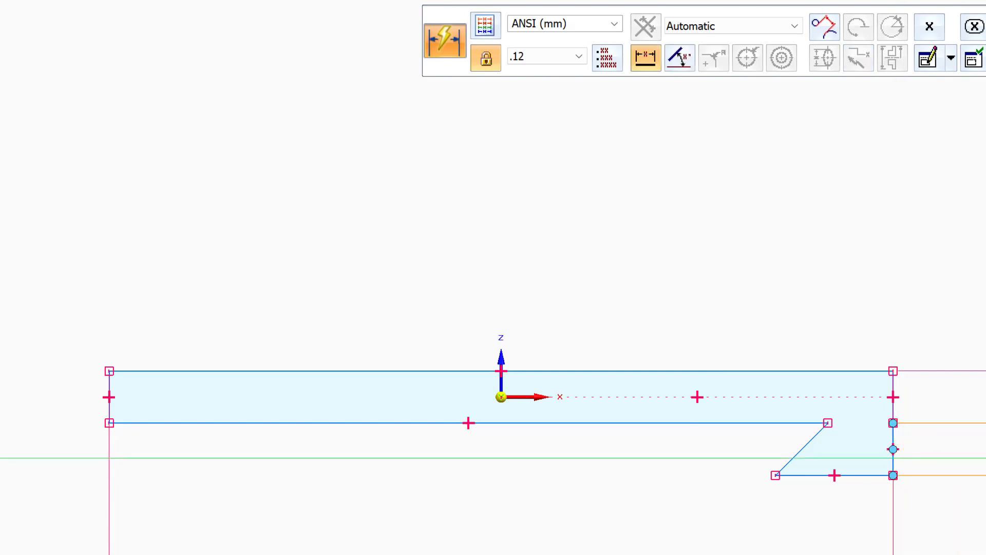
click(983, 452)
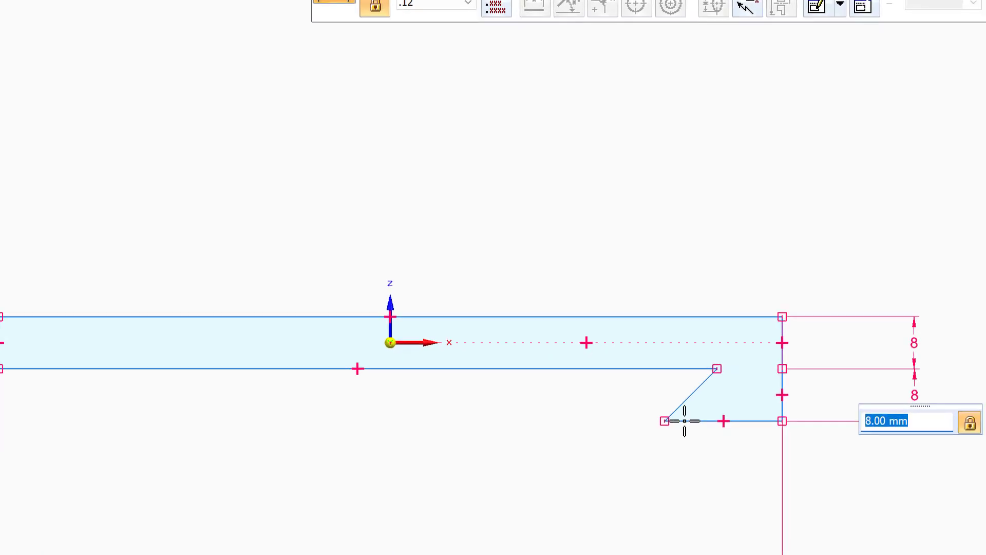
click(613, 385)
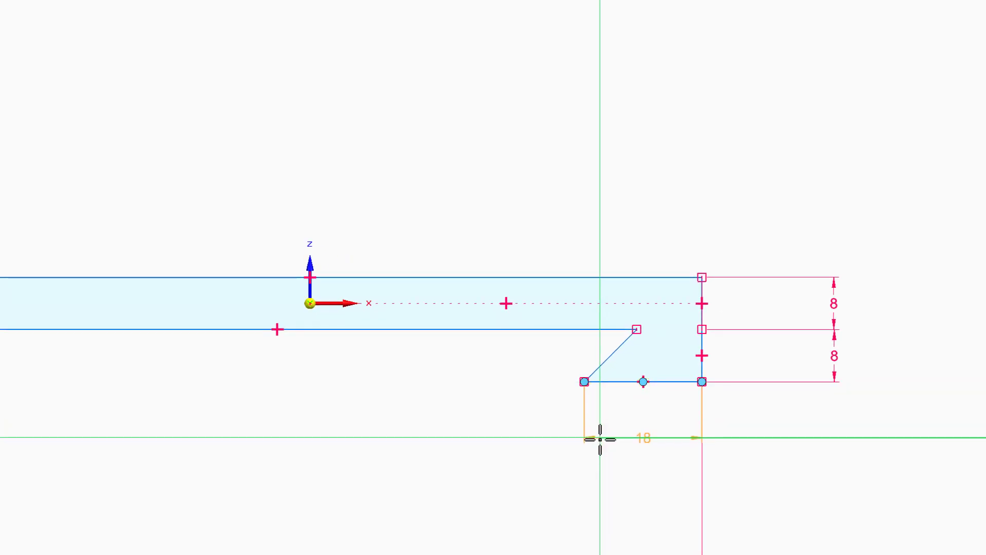
click(608, 439)
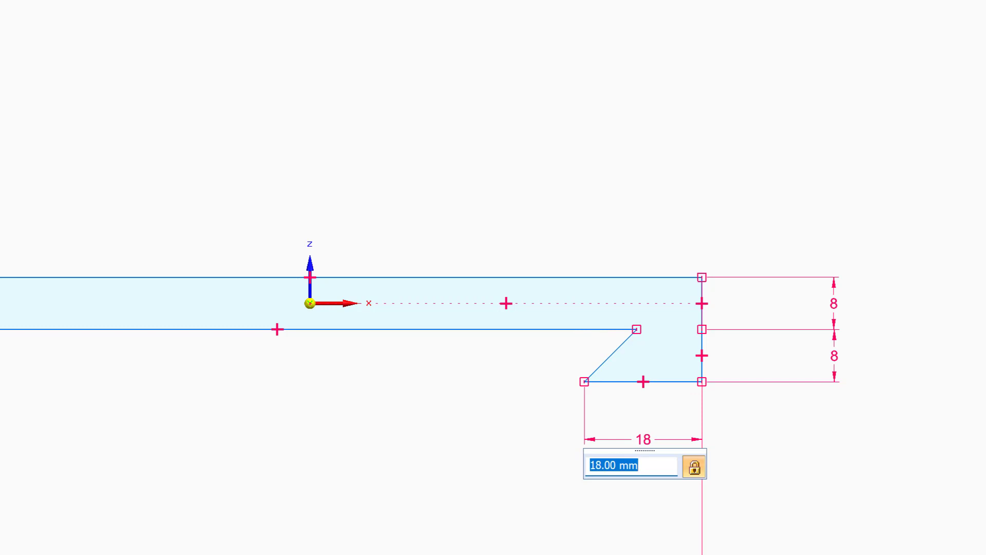
key(Return)
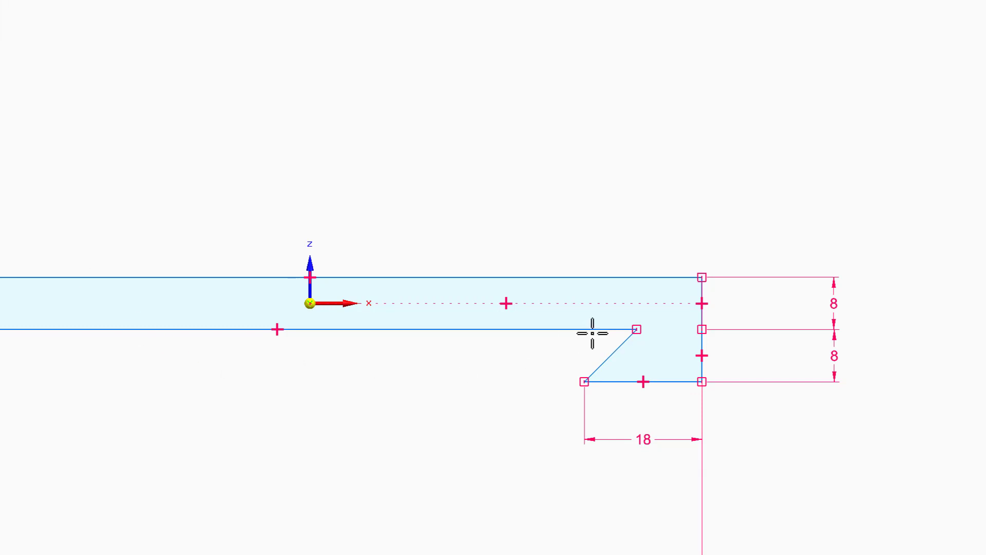
Dimension the angle between the base's lower edge and the foot's slanted line.
click(565, 329)
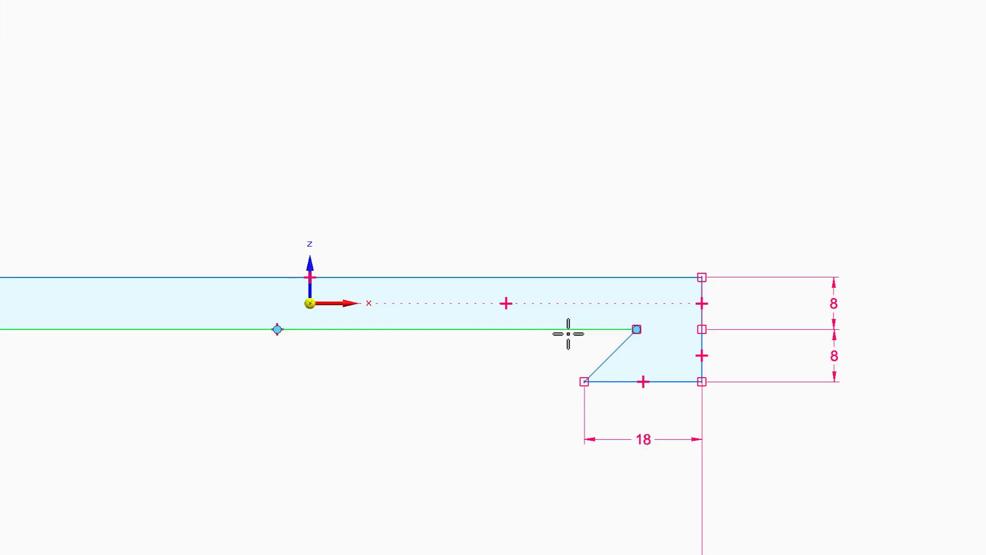
click(594, 369)
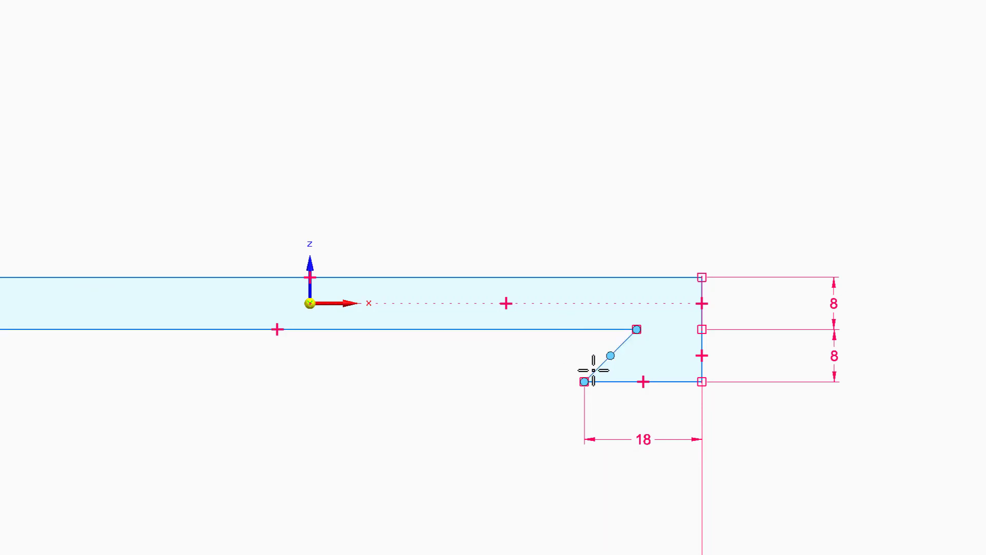
click(530, 364)
key(Return)
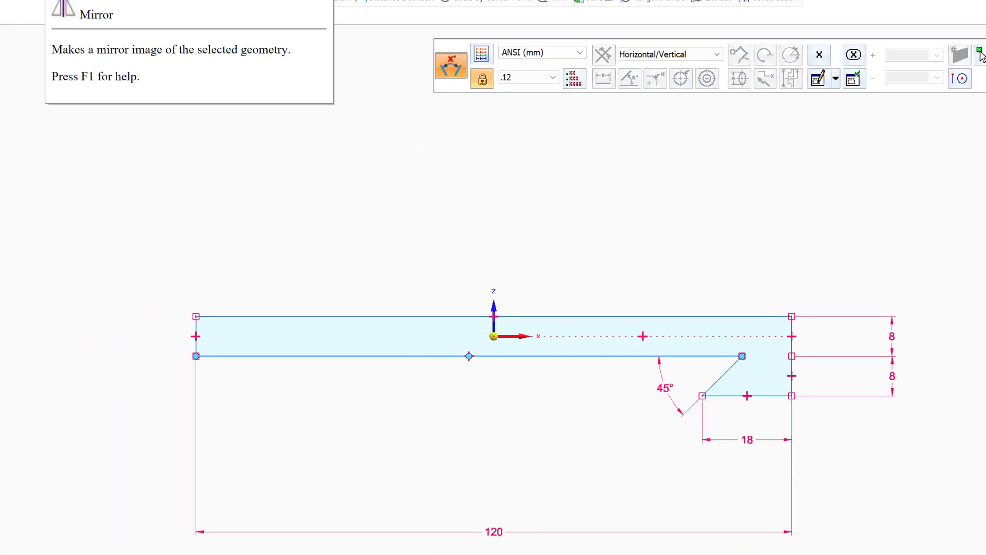
Mirror the right foot's three lines about the vertical axis through the origin, and trim the base's lower edge above the mirrored foot.
click(57, 0)
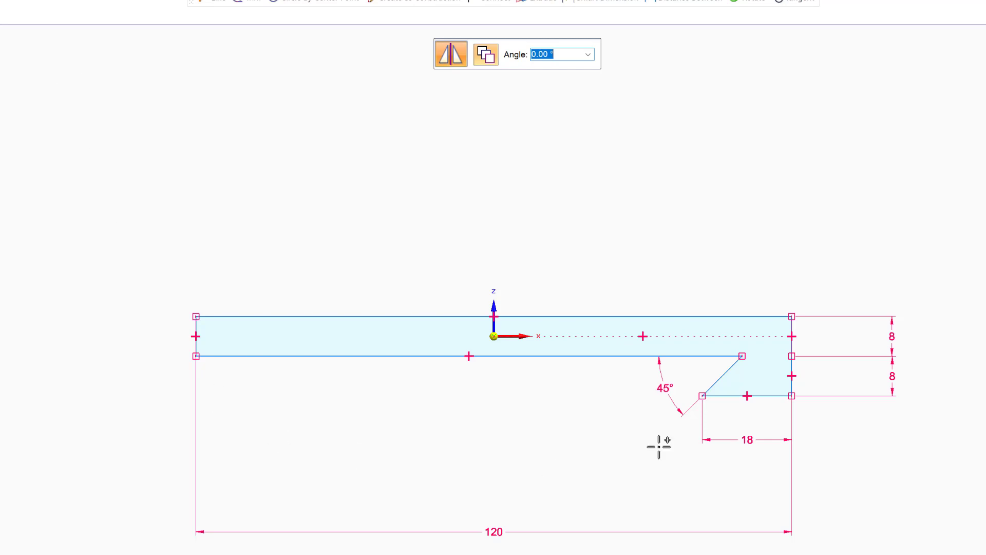
drag(694, 347, 807, 418)
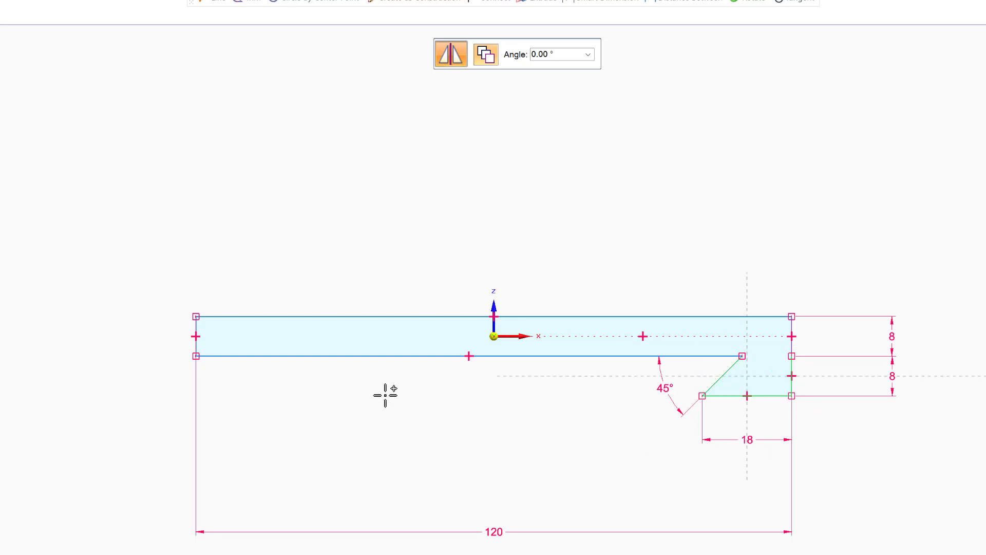
click(494, 319)
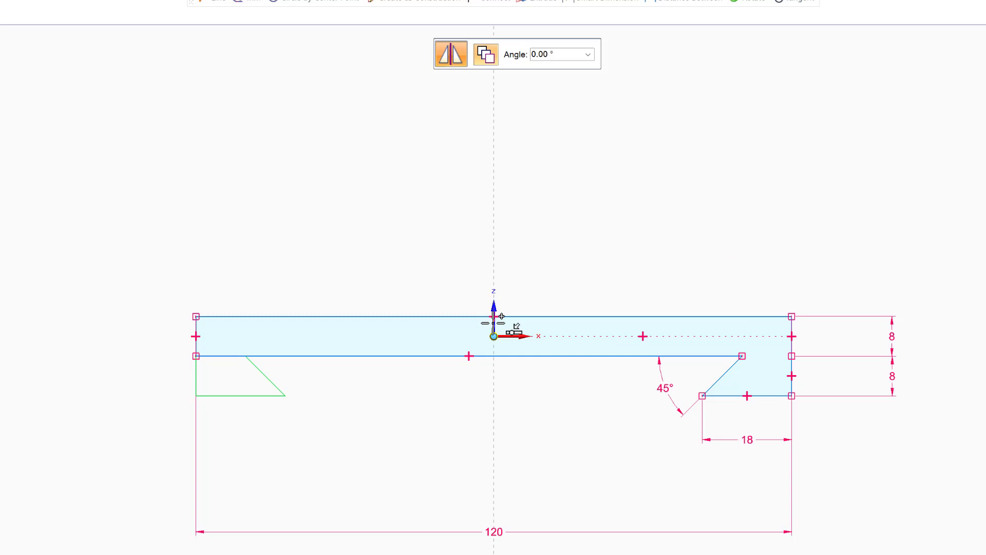
click(494, 322)
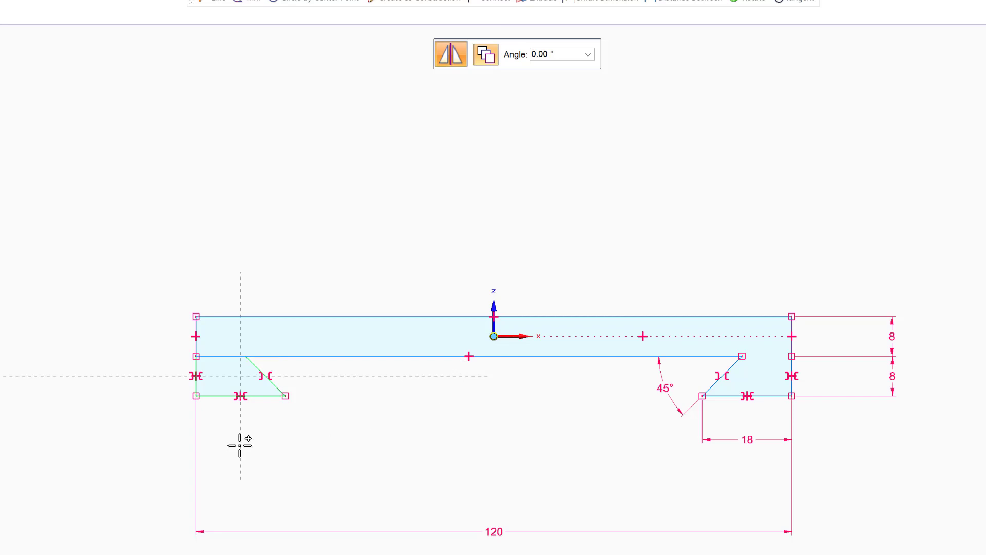
right_click(67, 429)
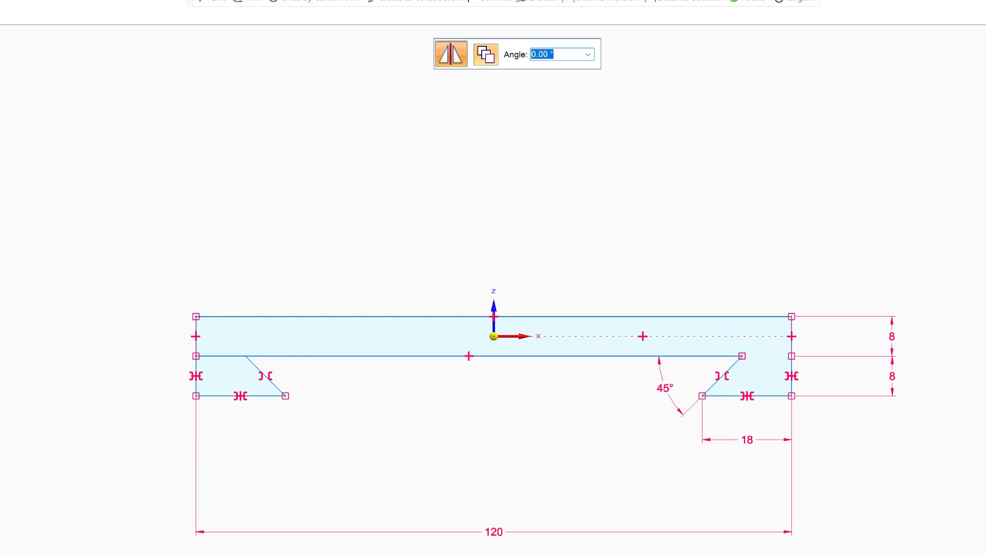
key(Escape)
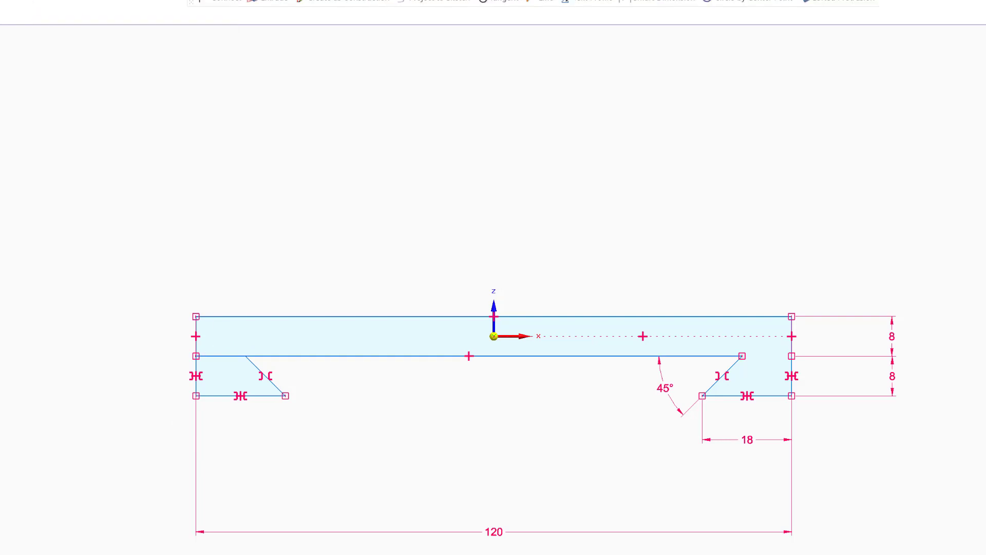
click(208, 356)
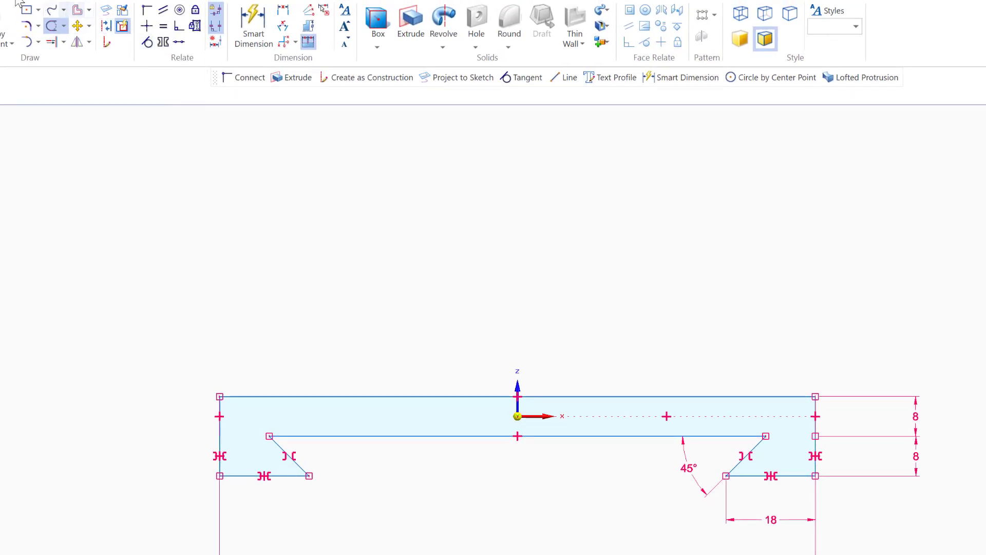
Draw a 16 mm wide, 56 mm high rectangle by center on the vertical axis, just above the base's top edge.
click(27, 10)
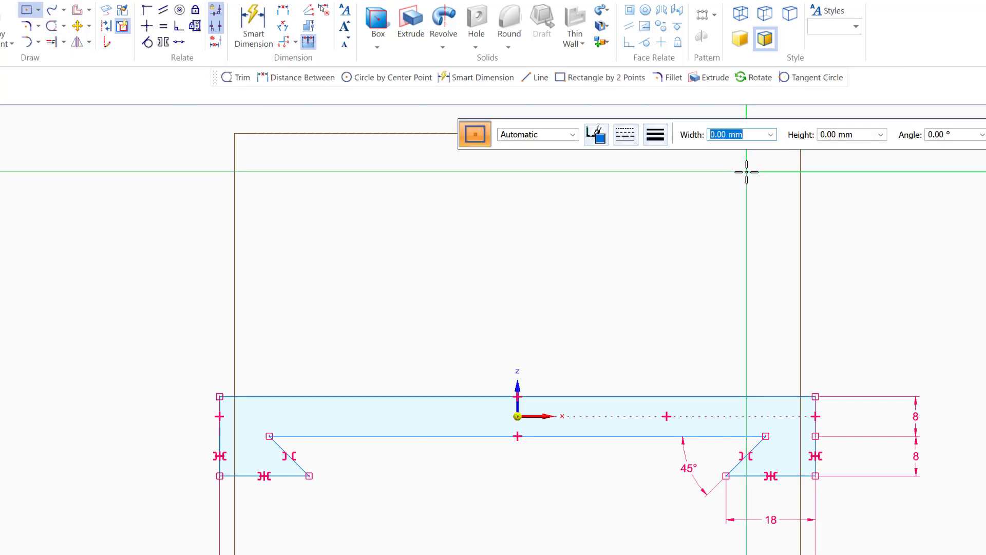
text(16)
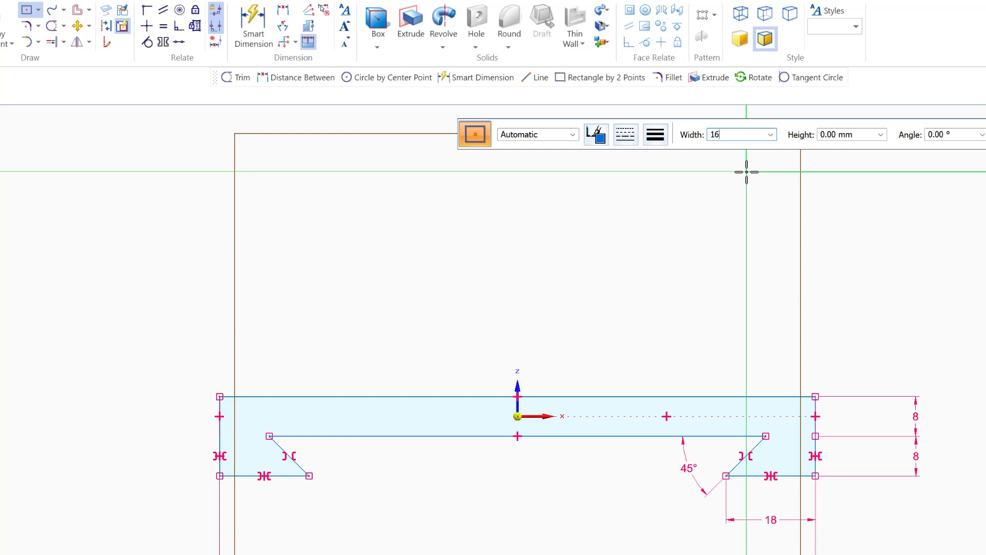
key(Tab)
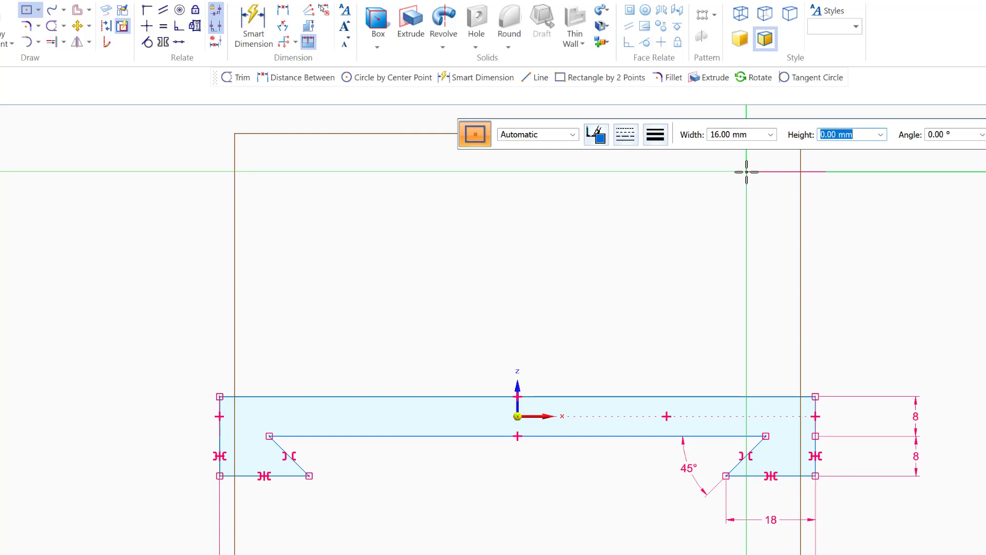
text(56)
key(Tab)
key(Tab)
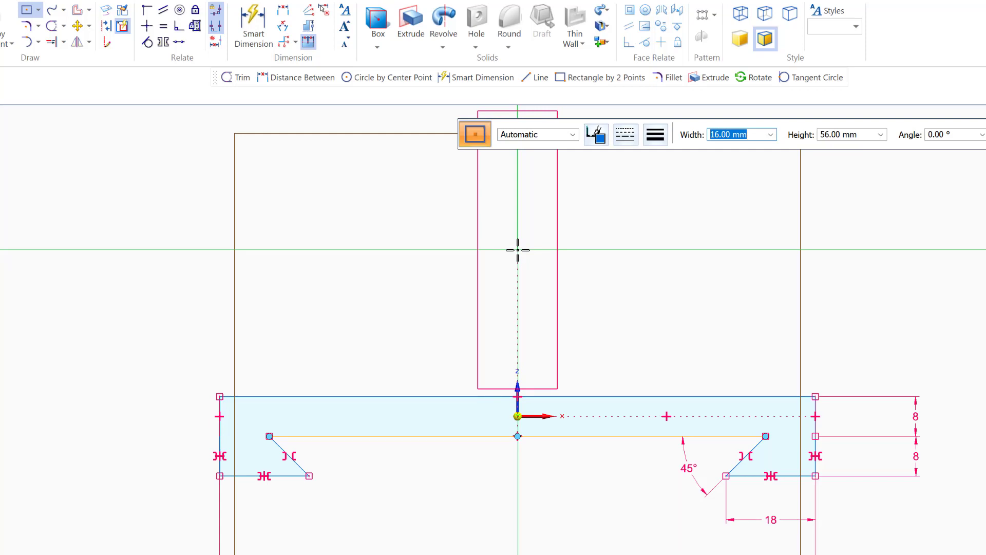
click(518, 250)
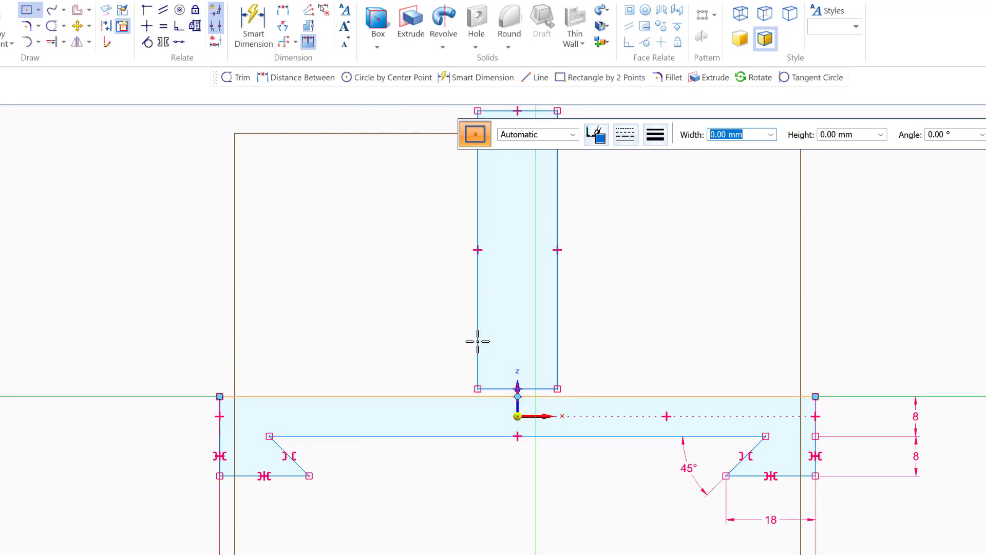
click(283, 9)
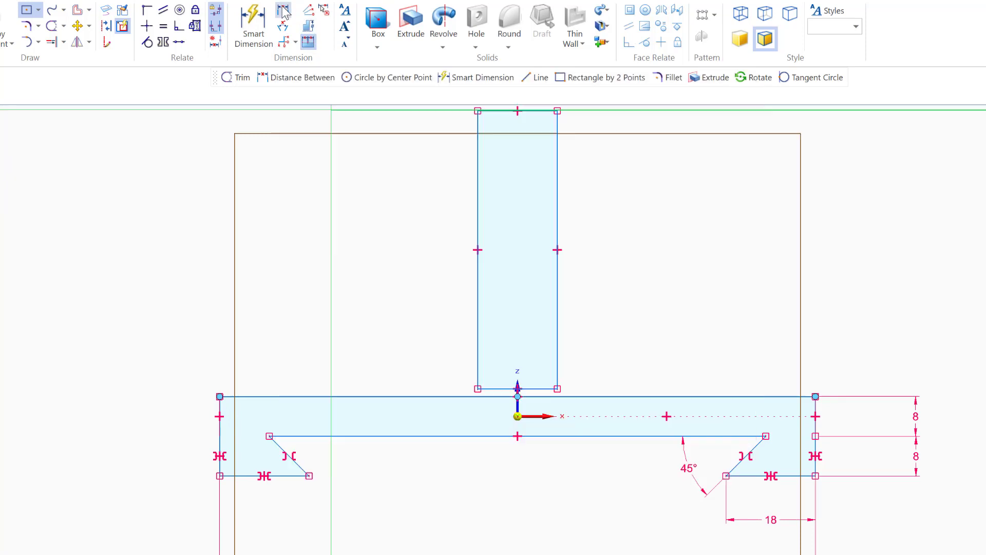
click(498, 388)
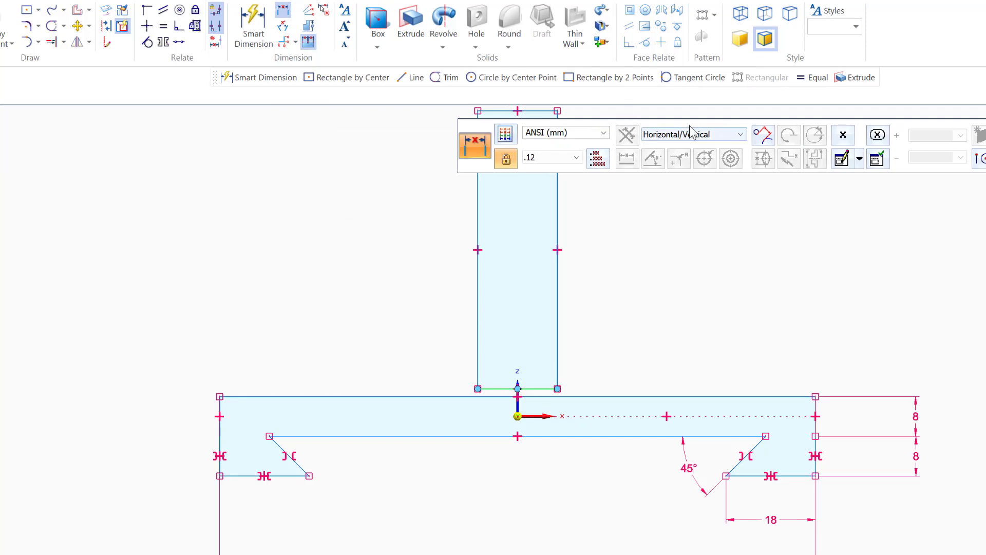
drag(628, 117, 853, 143)
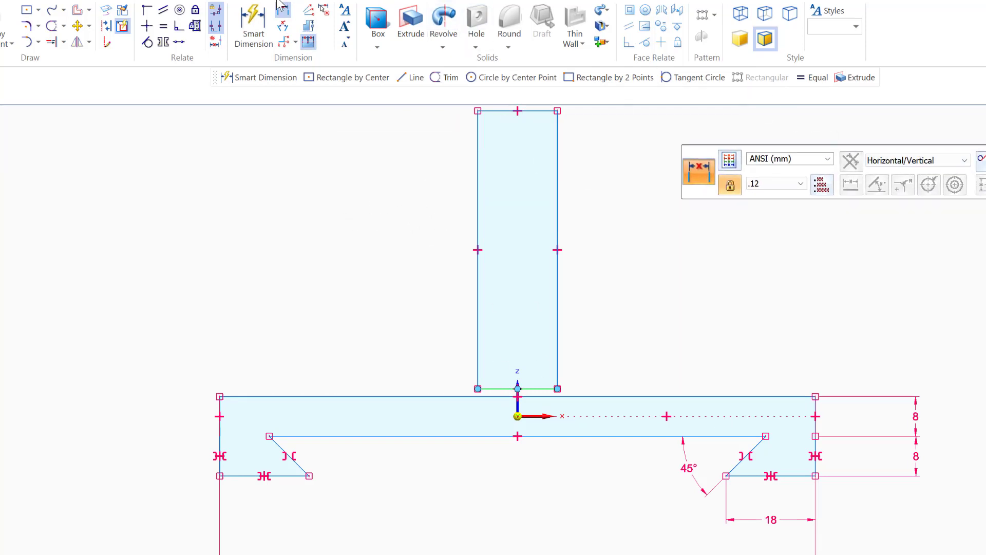
Dimension the upright rectangle's height on its left side using Smart Dimension.
click(255, 16)
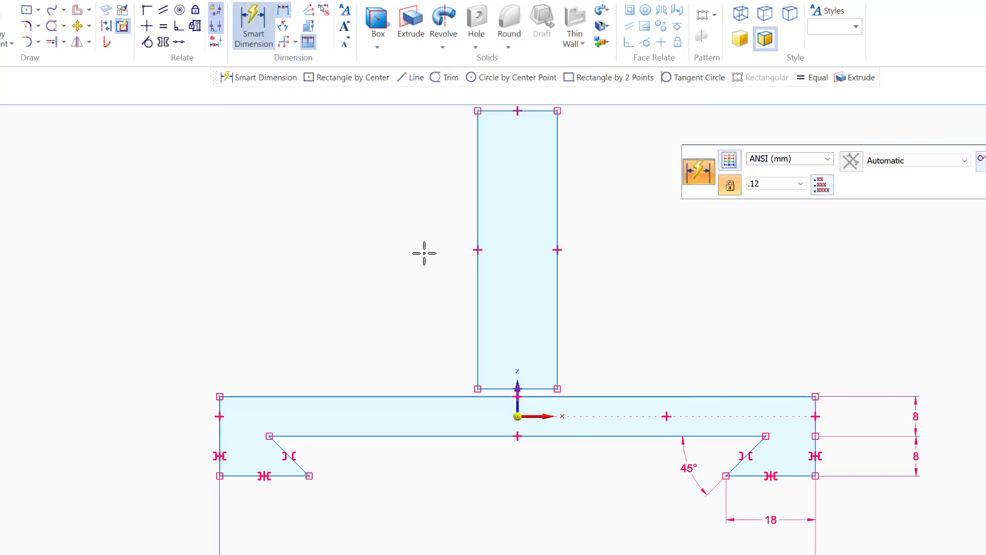
click(473, 271)
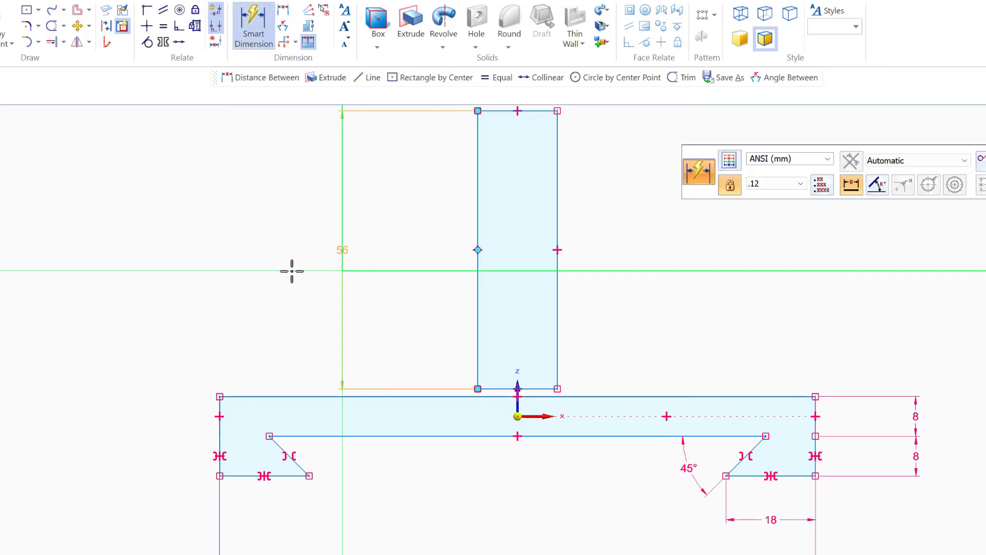
click(82, 267)
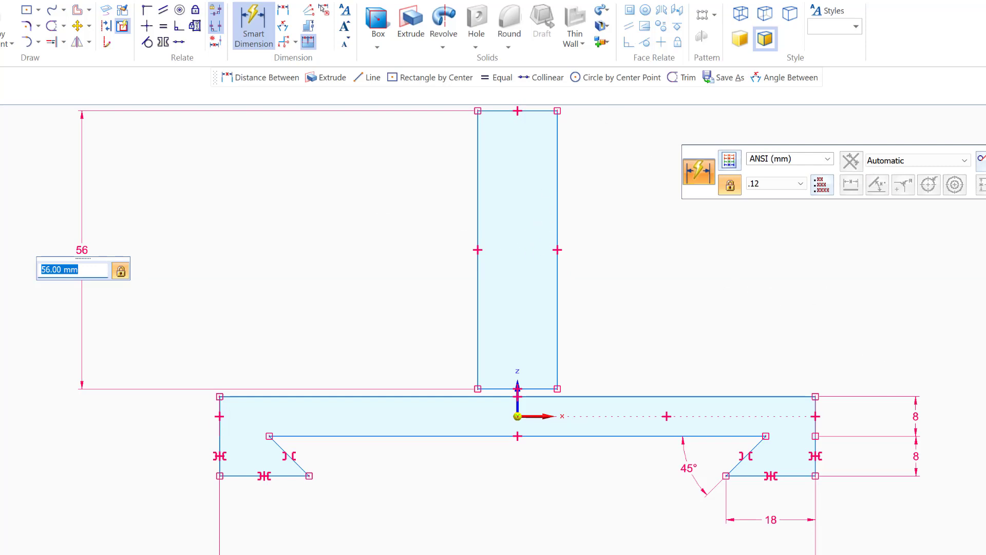
Dimension the upright rectangle's width above its top edge using Smart Dimension.
drag(530, 168, 531, 230)
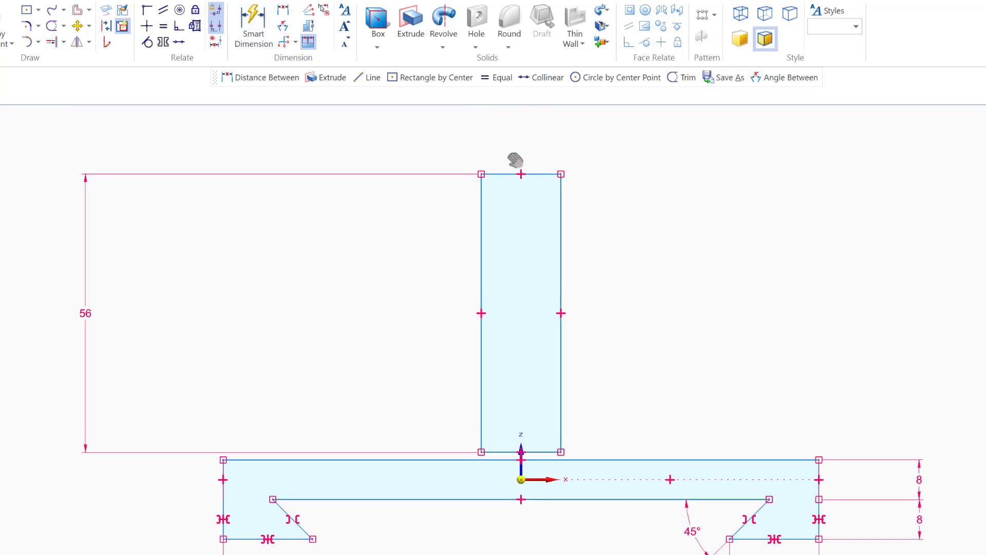
click(253, 16)
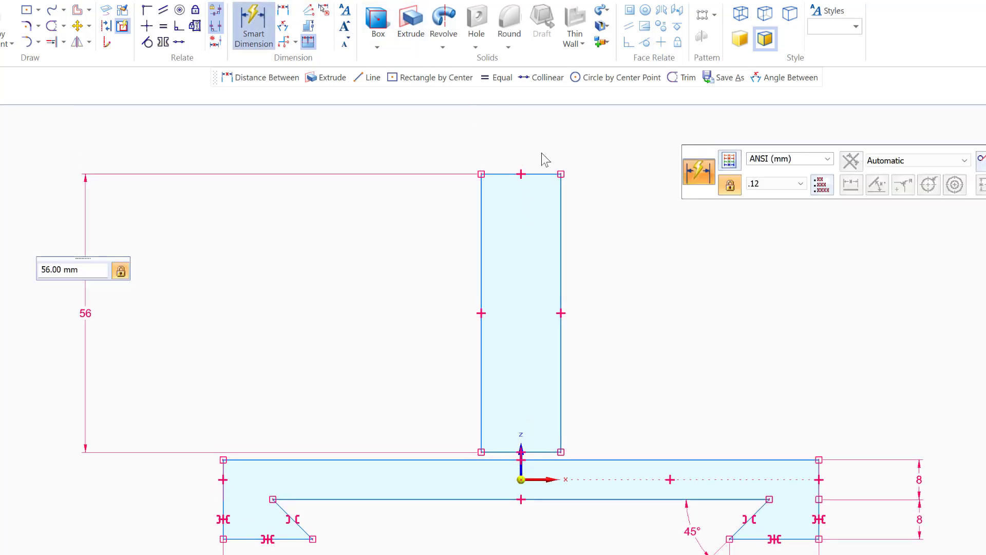
click(504, 165)
click(517, 119)
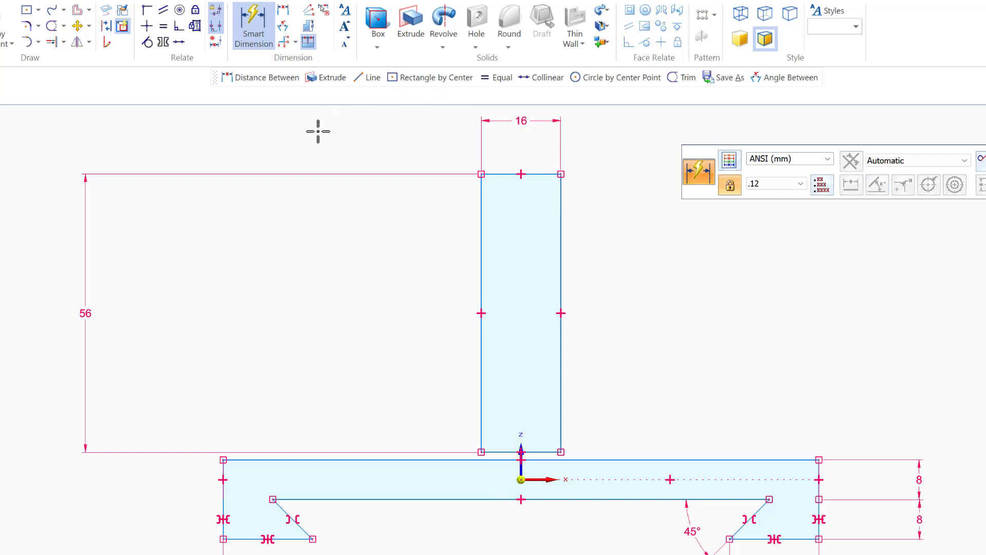
Set the distance between the upright's bottom edge and the base's top edge to 0 mm, and trim the shared segment where they meet.
click(283, 10)
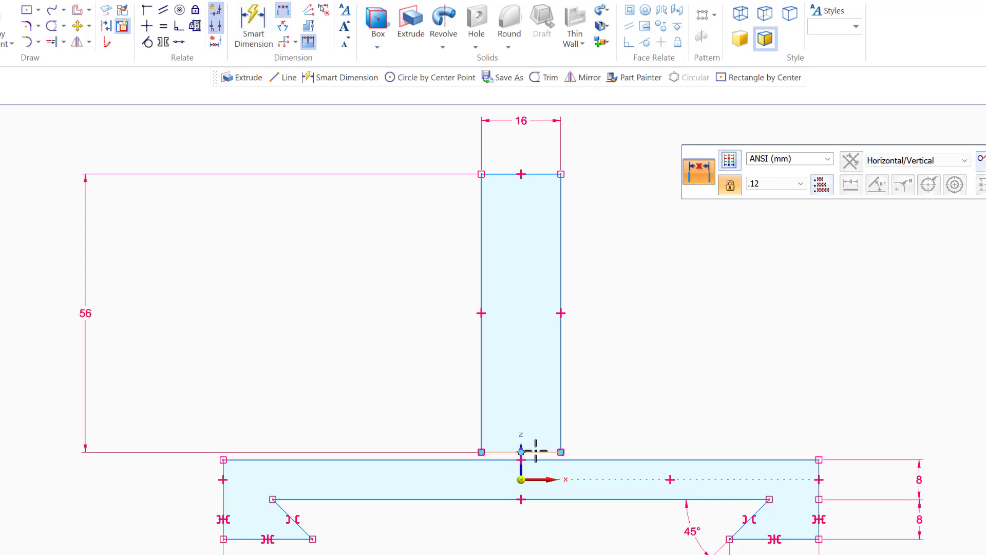
click(592, 460)
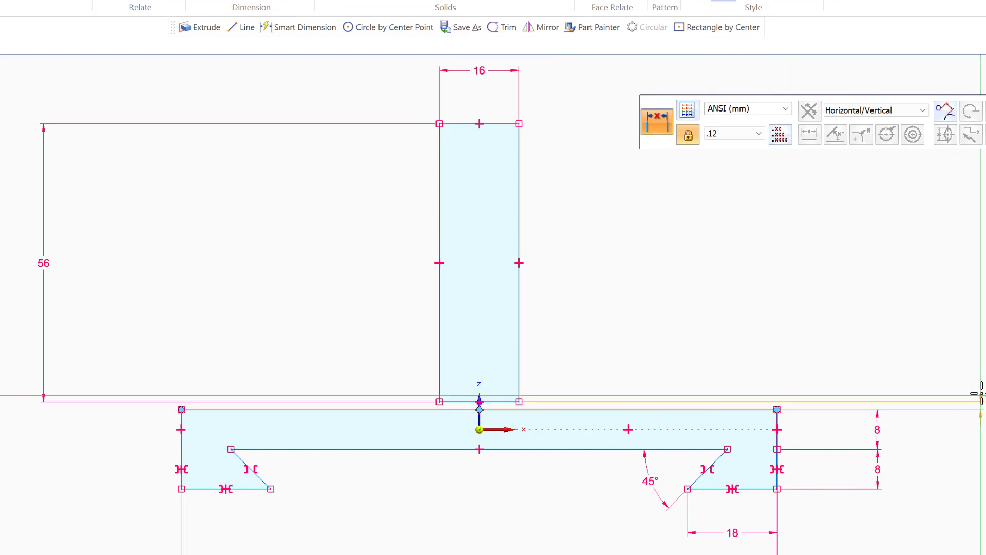
click(978, 365)
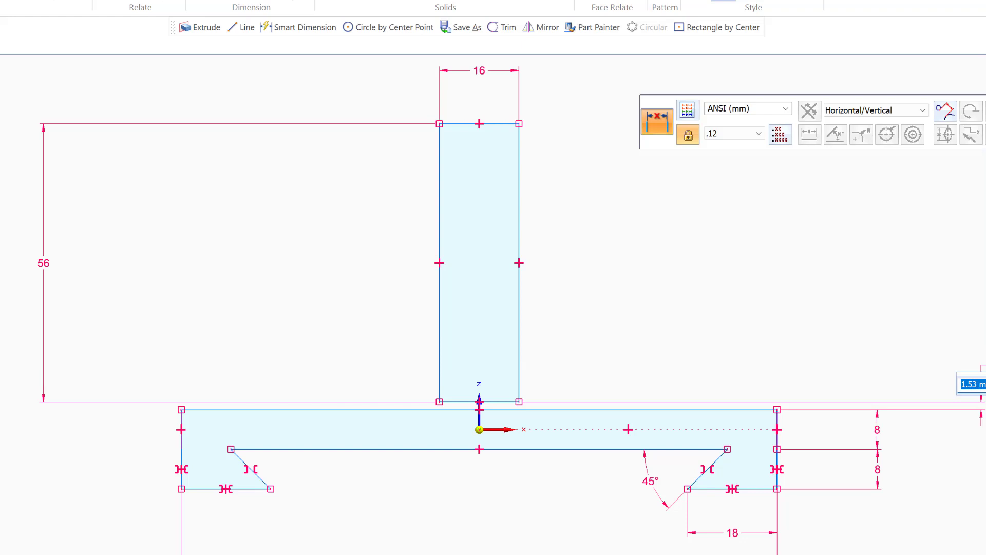
text(0)
key(Return)
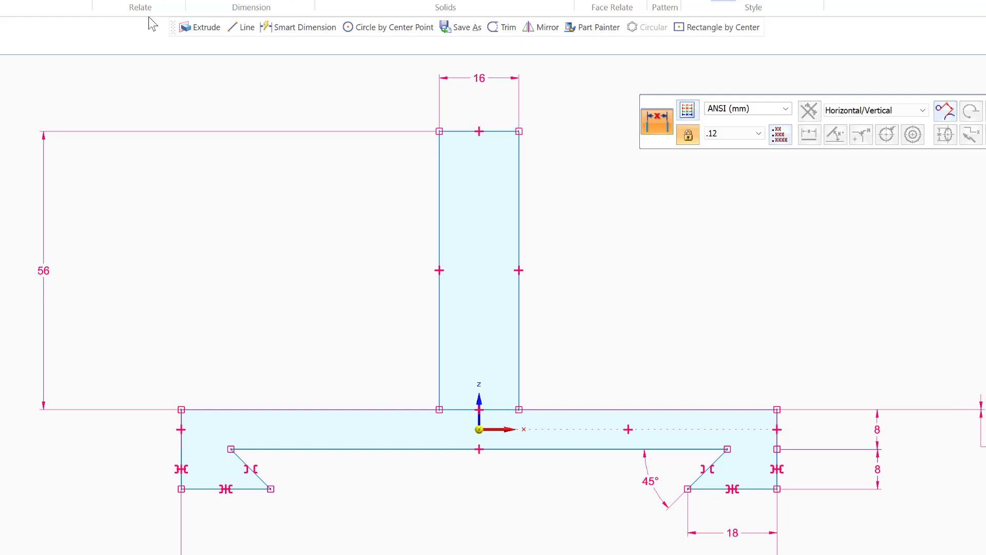
key(Escape)
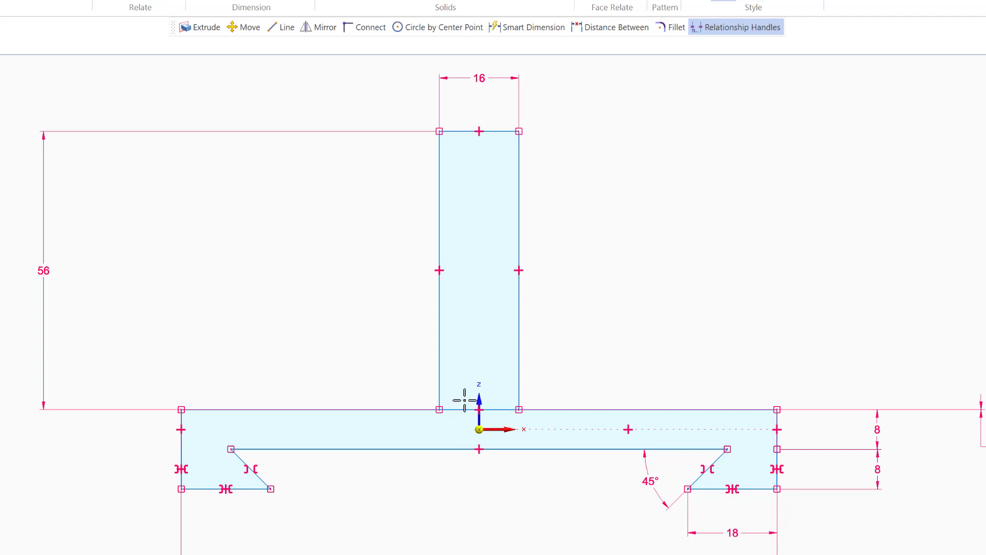
drag(463, 394, 463, 421)
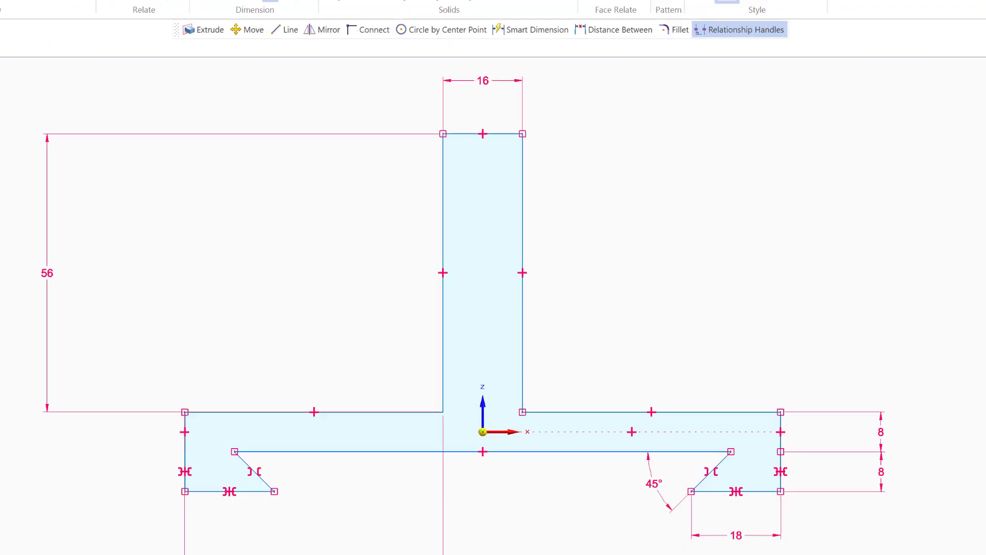
Fillet the two inner corners between upright and base and the base's two outer top corners with a 6 mm radius.
click(50, 19)
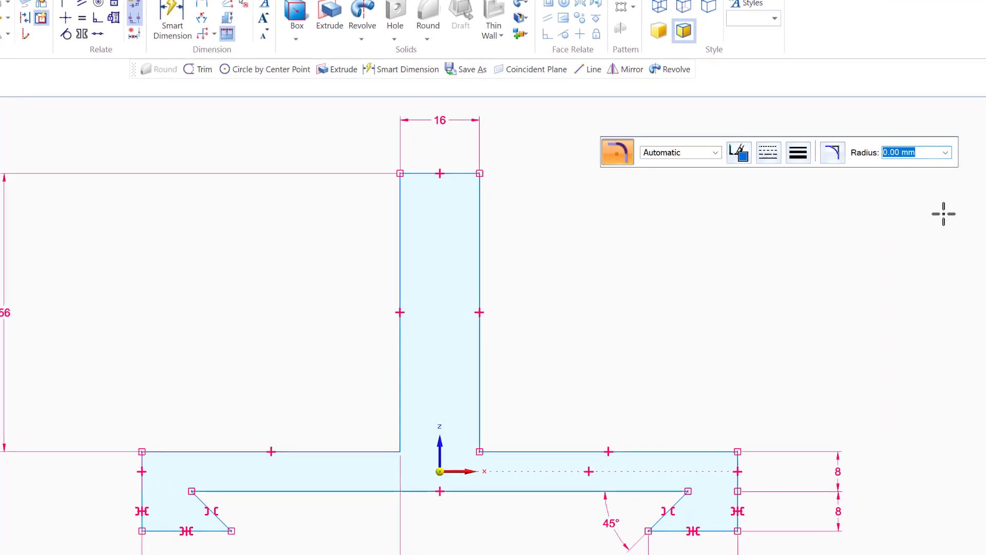
text(6)
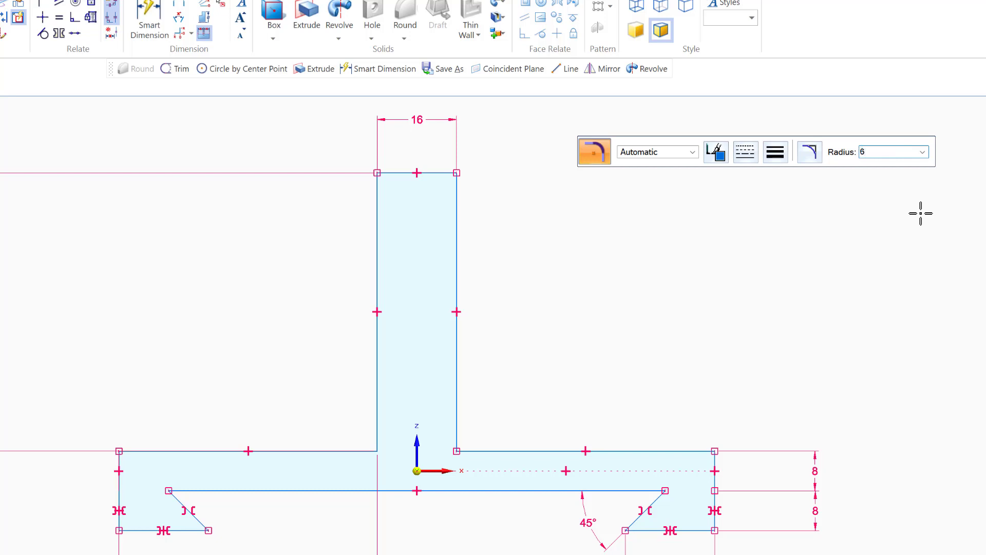
key(Return)
click(376, 451)
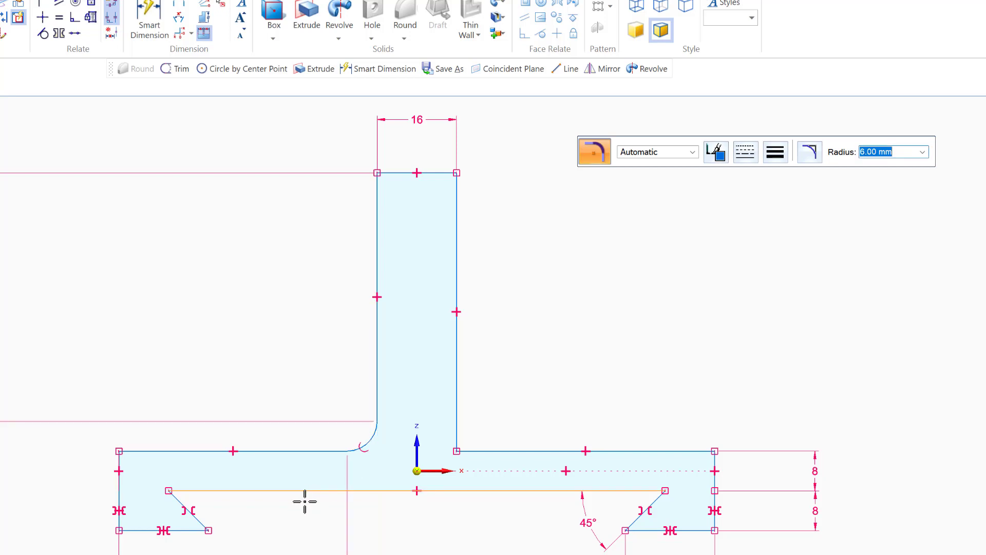
click(118, 451)
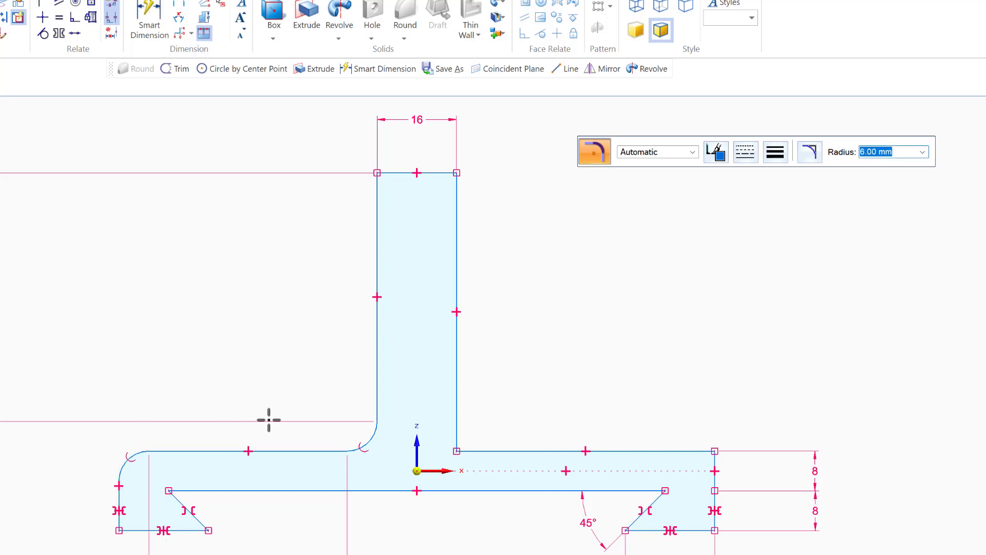
click(715, 450)
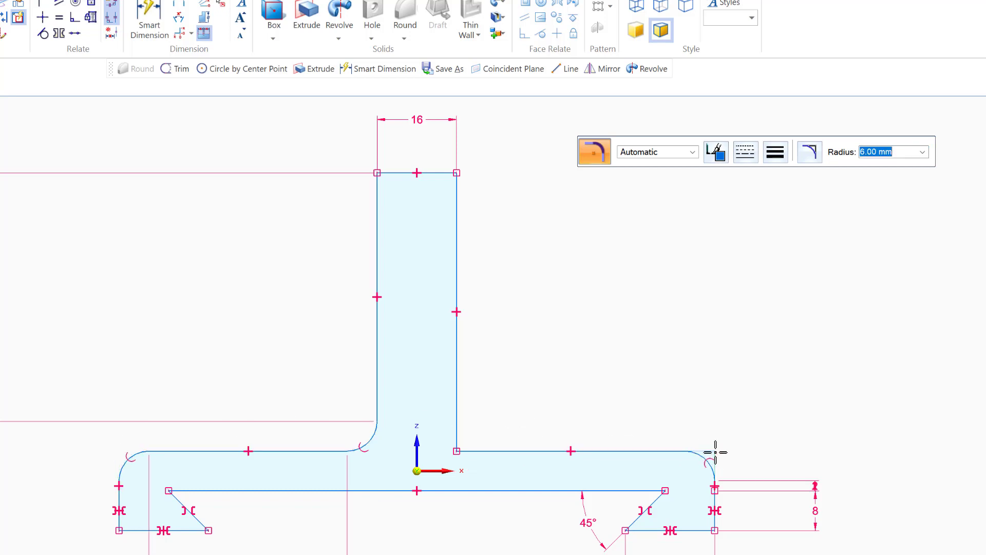
click(456, 451)
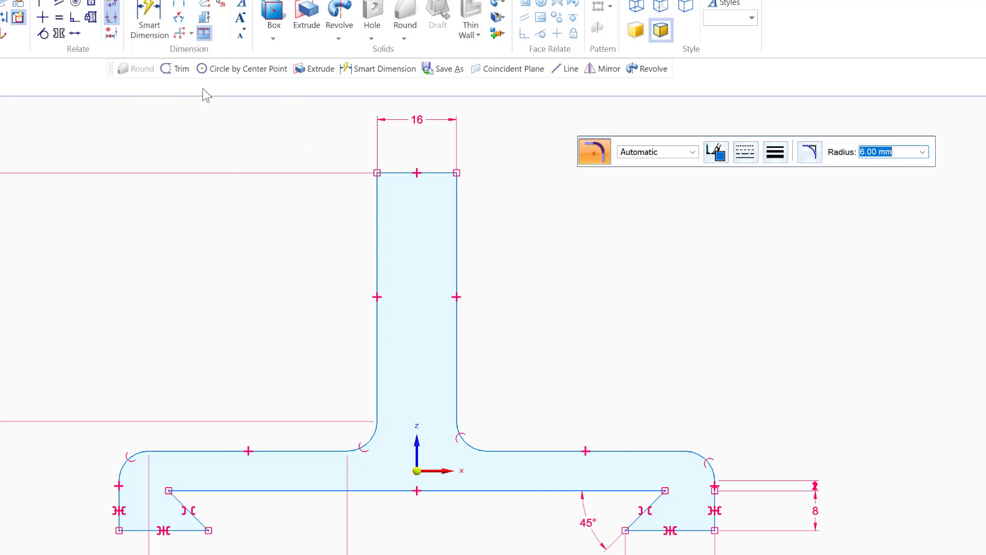
key(Escape)
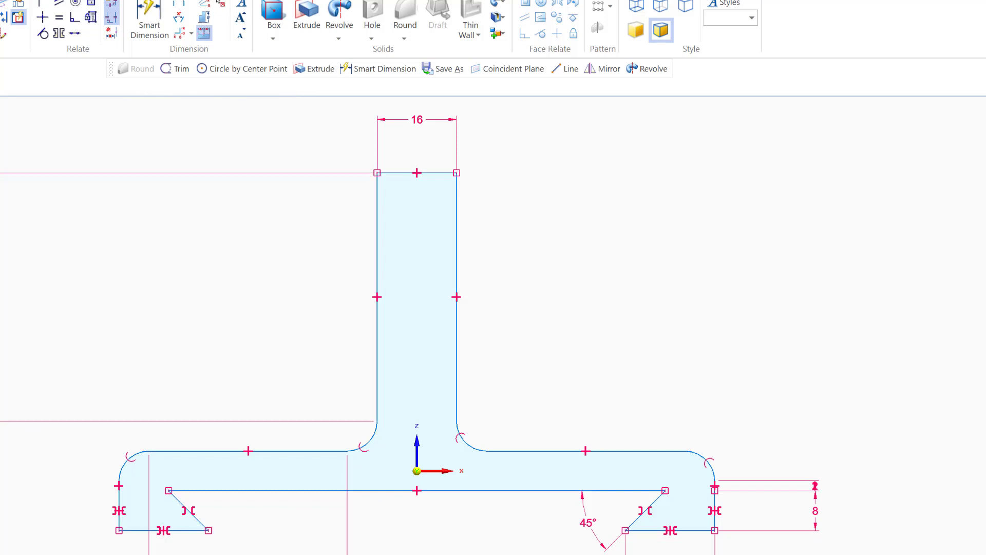
Replace the upright's height dimension with a Distance Between dimension from its top edge to the base's top edge.
click(0, 298)
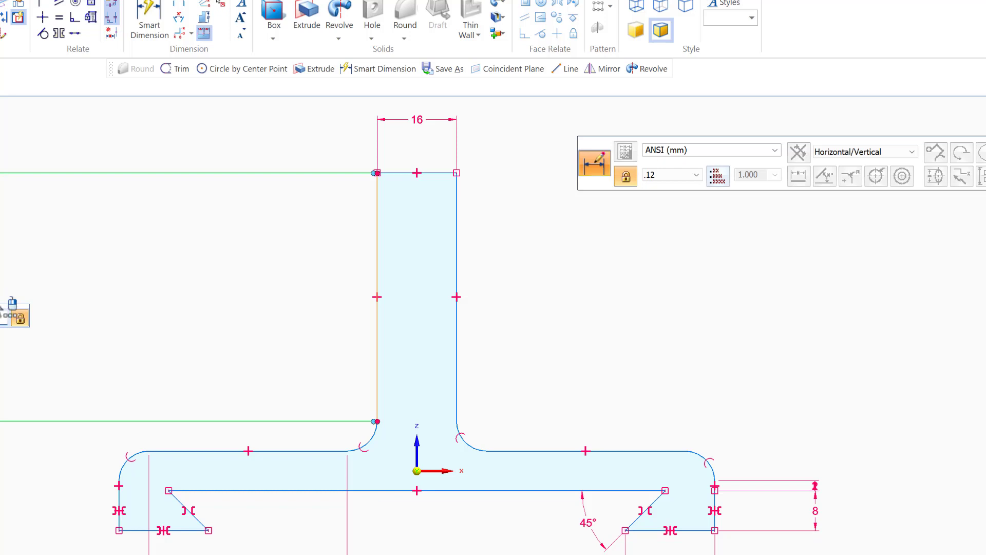
key(Escape)
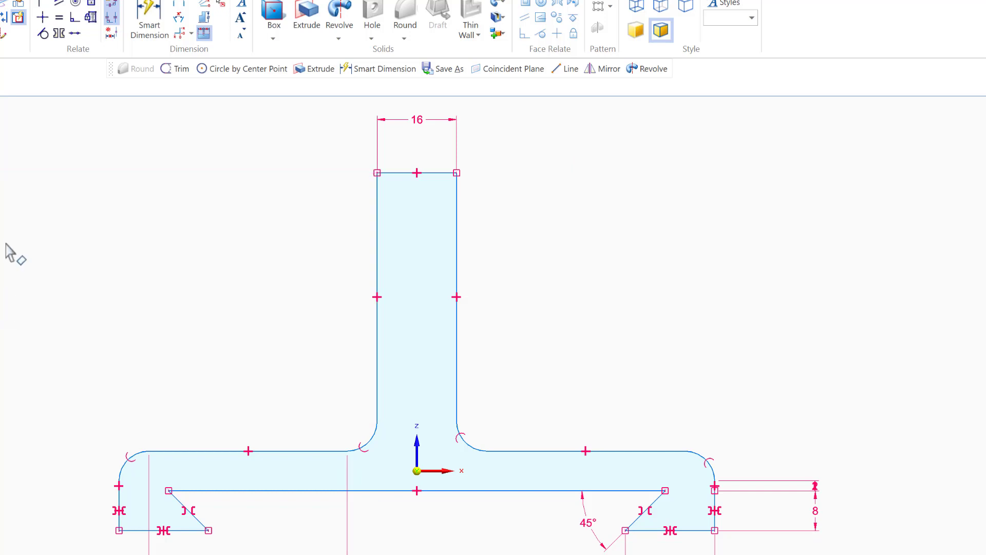
click(180, 5)
click(407, 178)
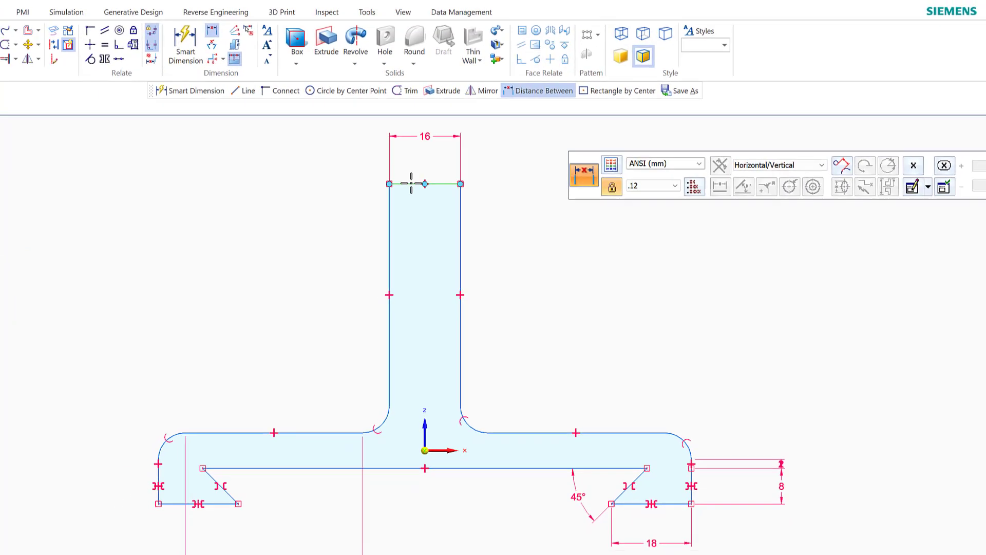
click(309, 433)
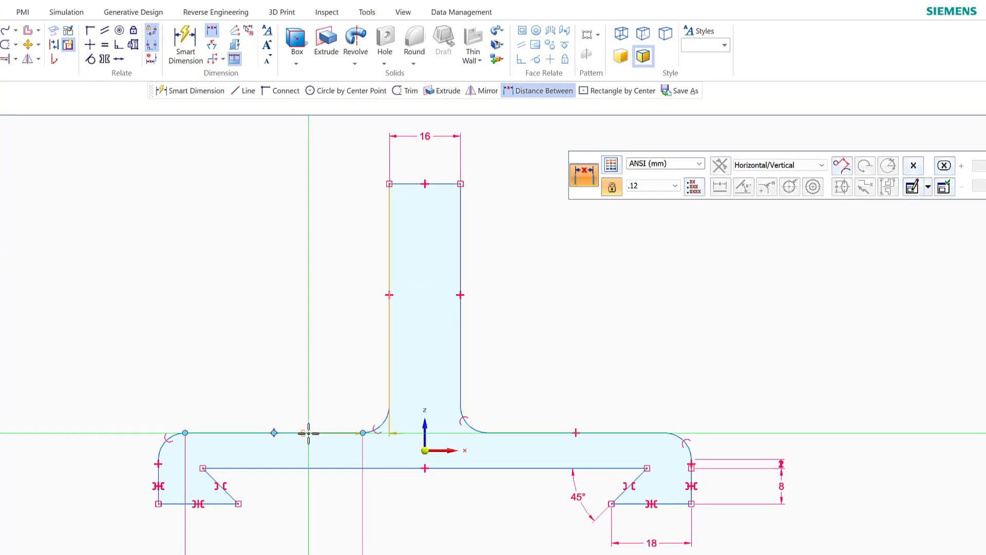
click(29, 378)
key(Return)
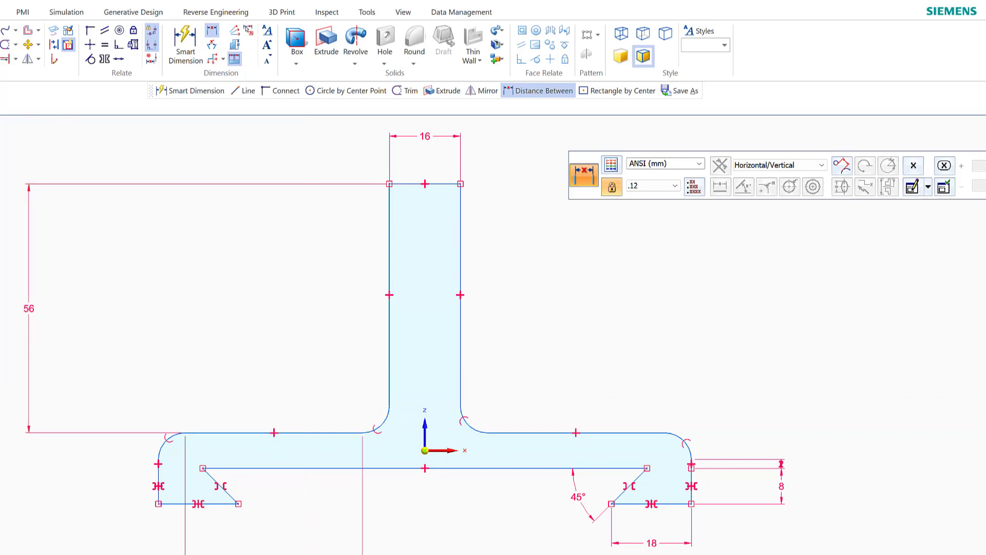
Dimension the vertical distance from the base's top edge to the left foot's bottom edge.
click(258, 433)
click(200, 504)
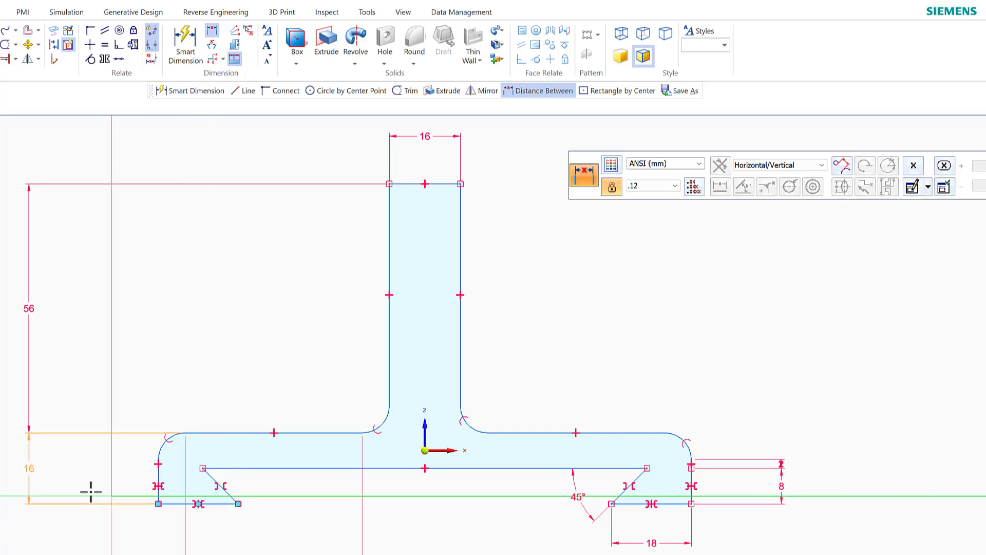
click(46, 482)
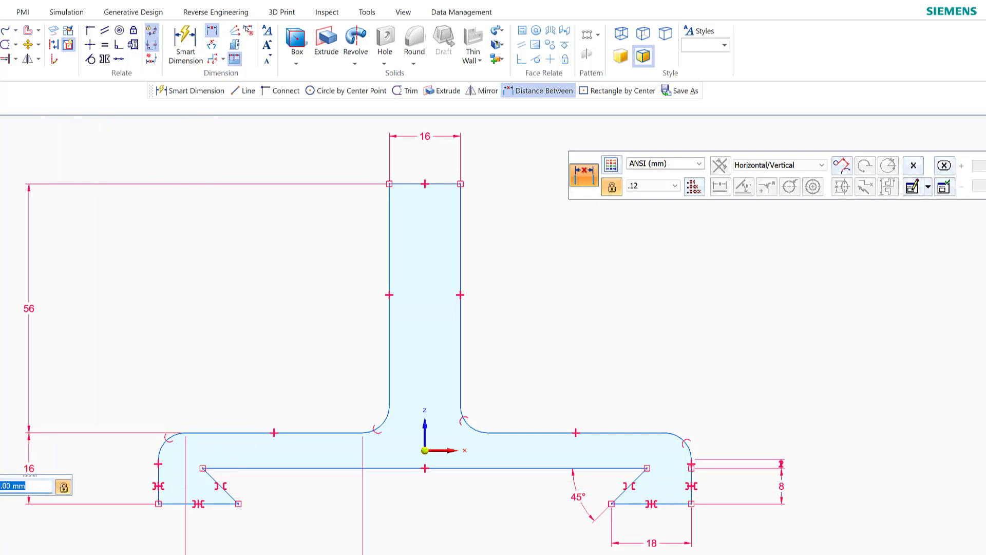
key(Return)
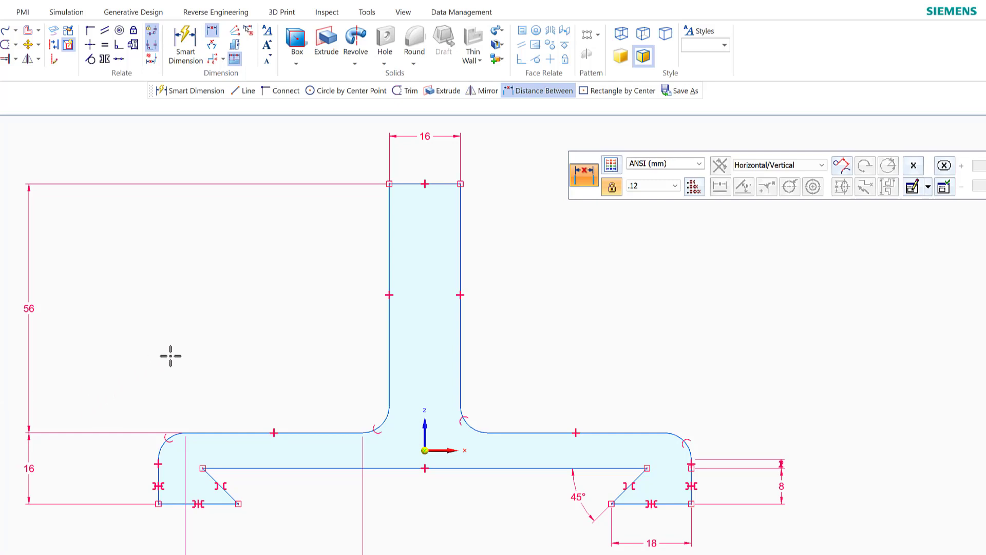
click(391, 398)
Extrude the closed profile region symmetrically about the sketch plane to a total depth of 60 mm.
click(962, 502)
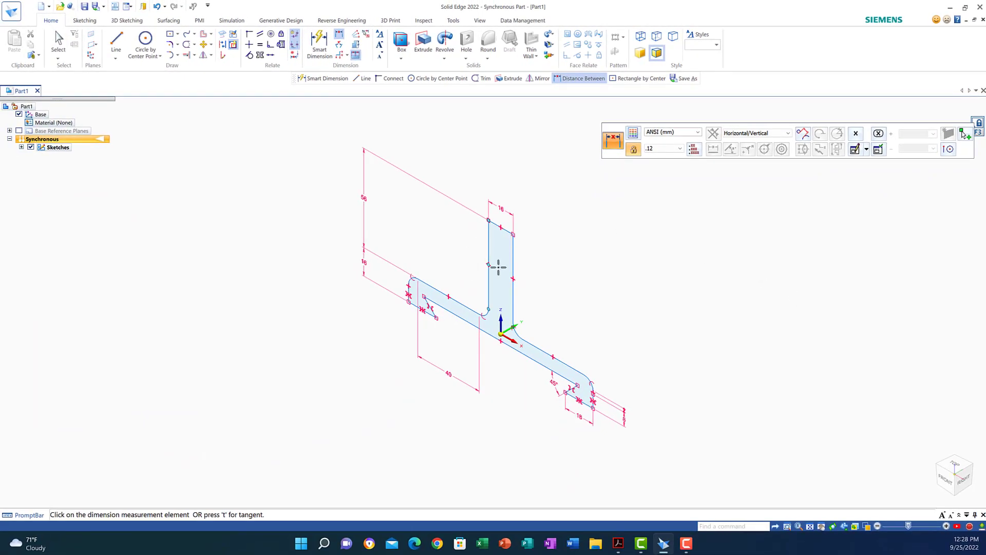
click(58, 42)
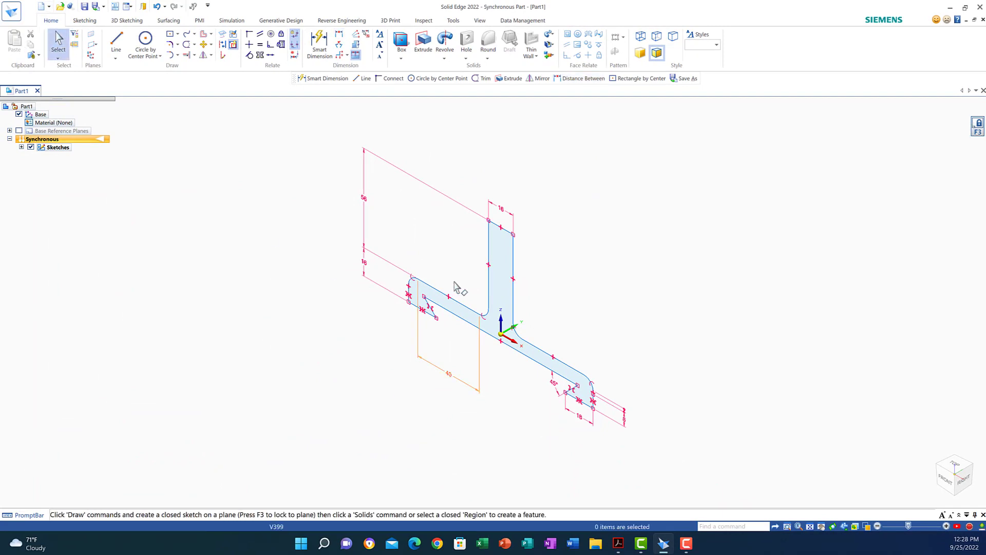
click(505, 292)
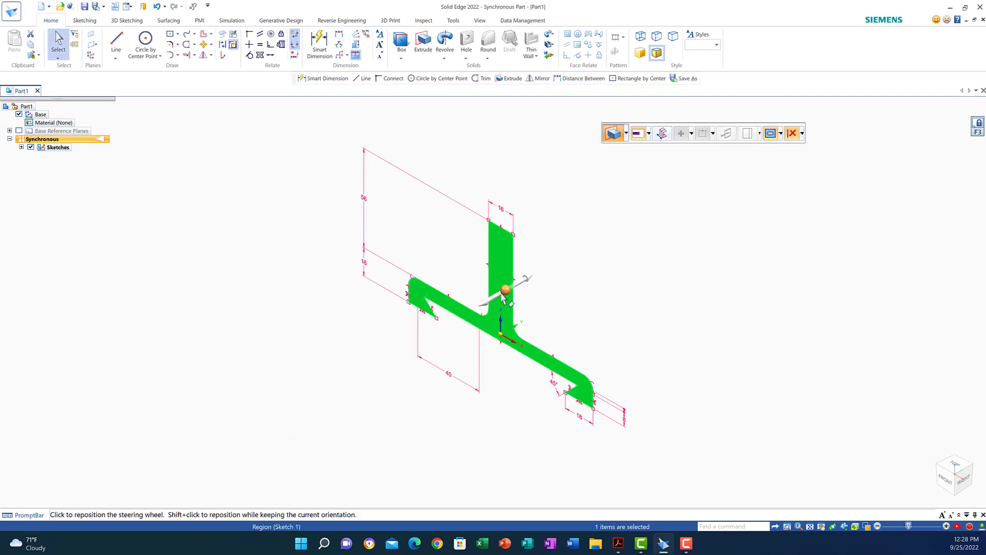
click(496, 298)
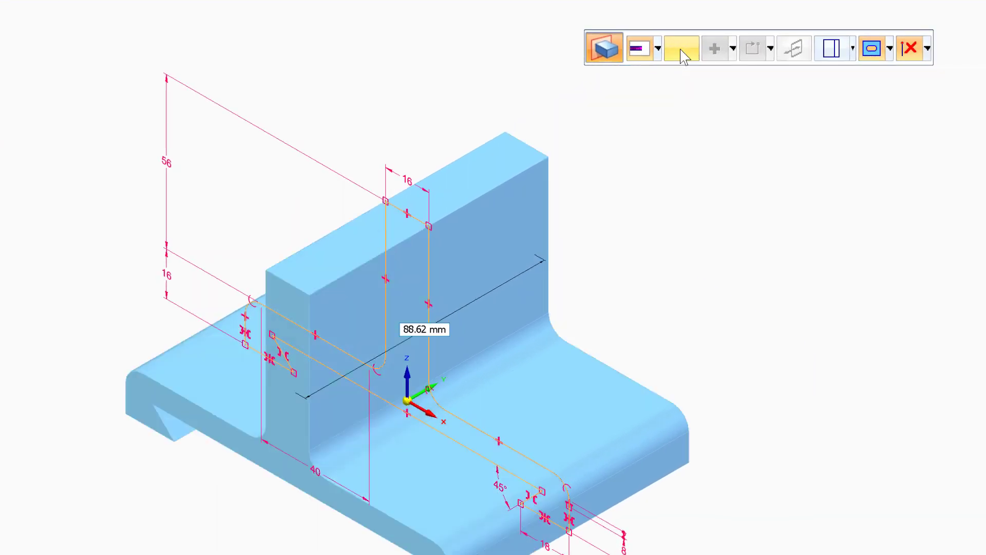
click(683, 53)
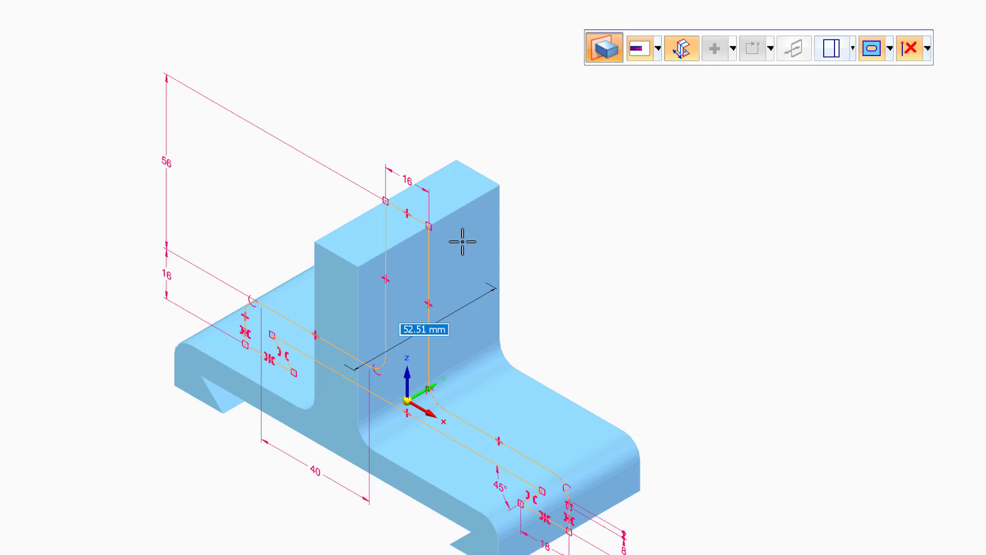
text(60)
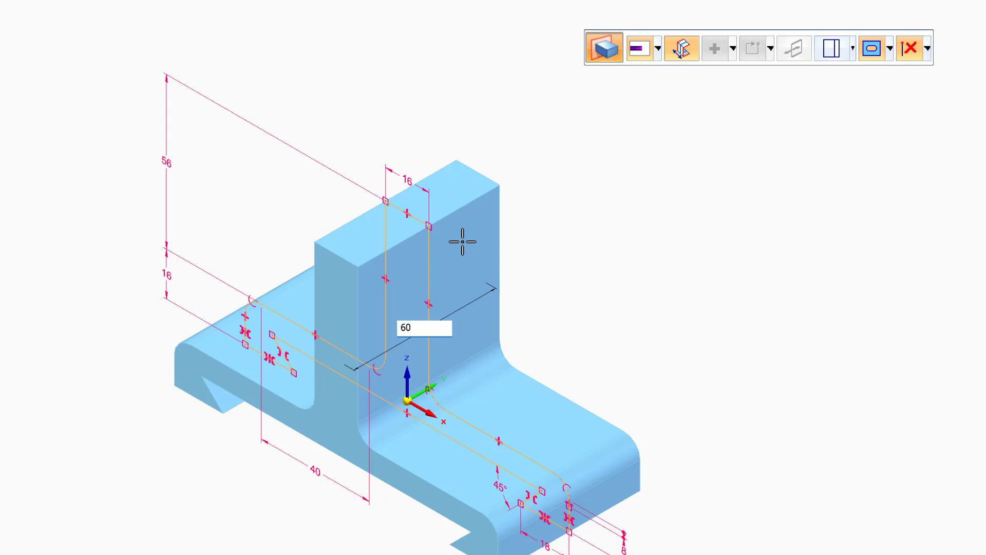
key(Return)
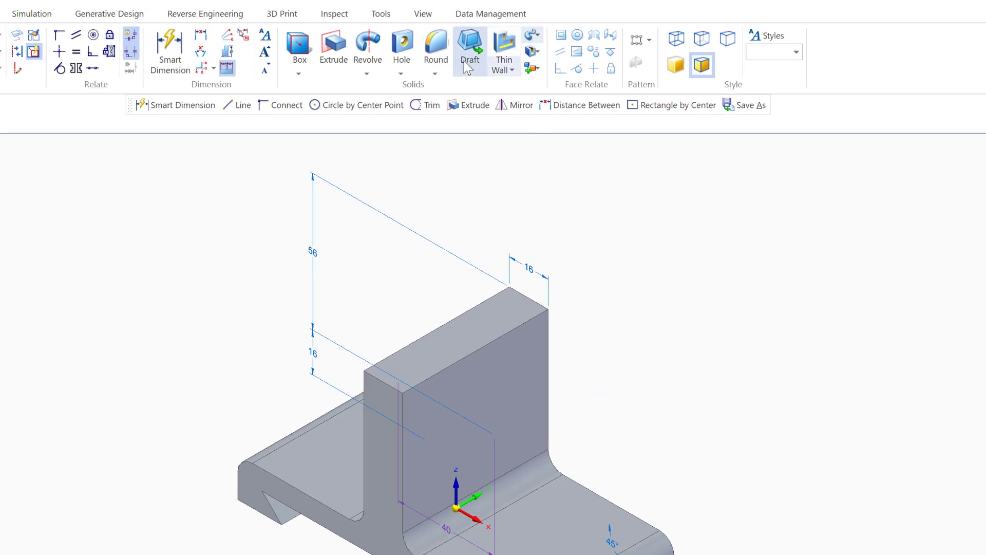
Round the upright's two top corner edges with a 30 mm radius.
click(431, 46)
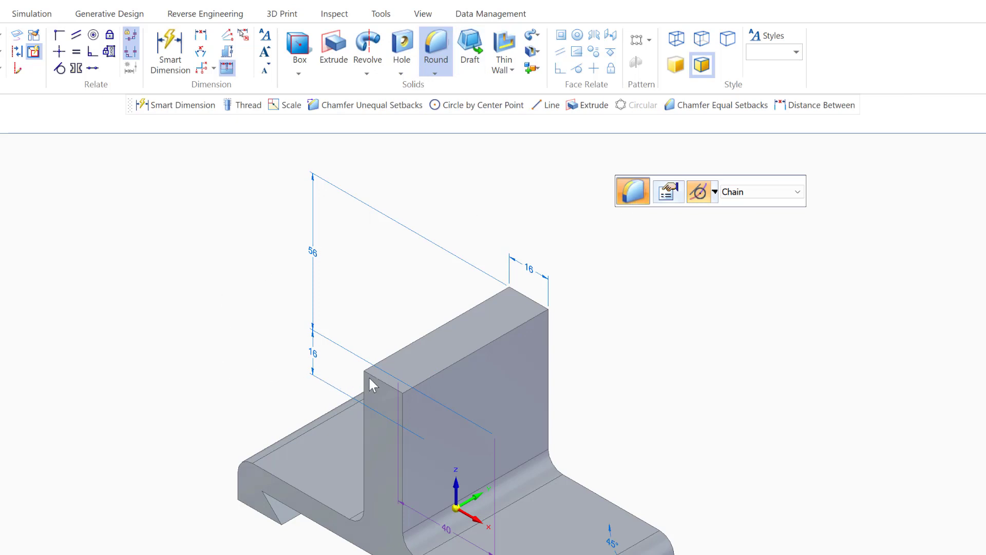
click(385, 388)
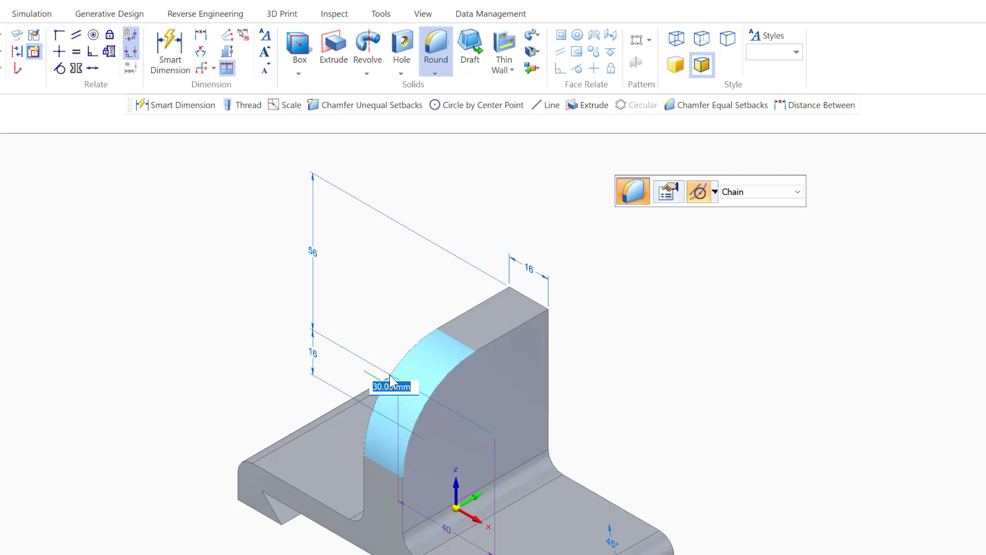
click(538, 307)
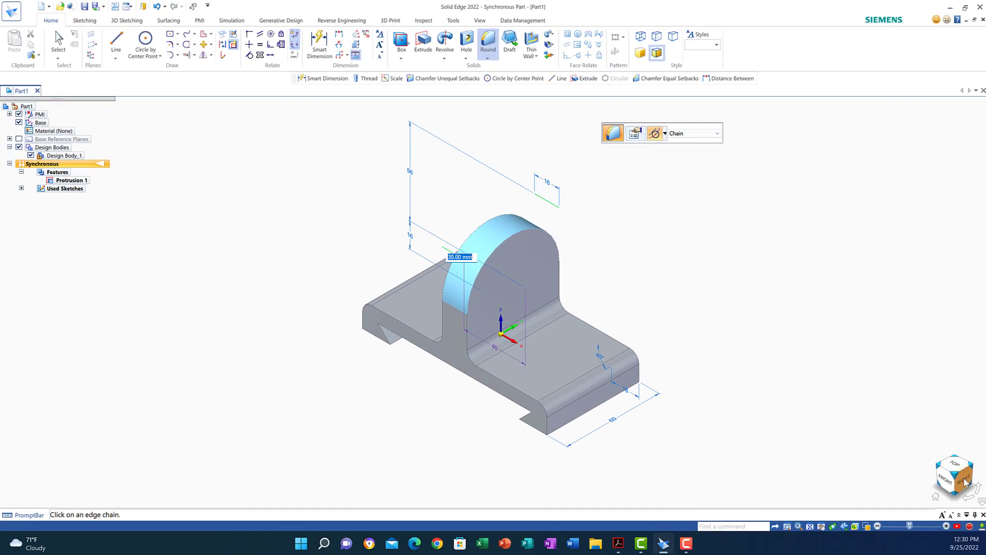
Sketch a 25 mm diameter circle on the upright's broad side face, concentric with its rounded top.
click(966, 482)
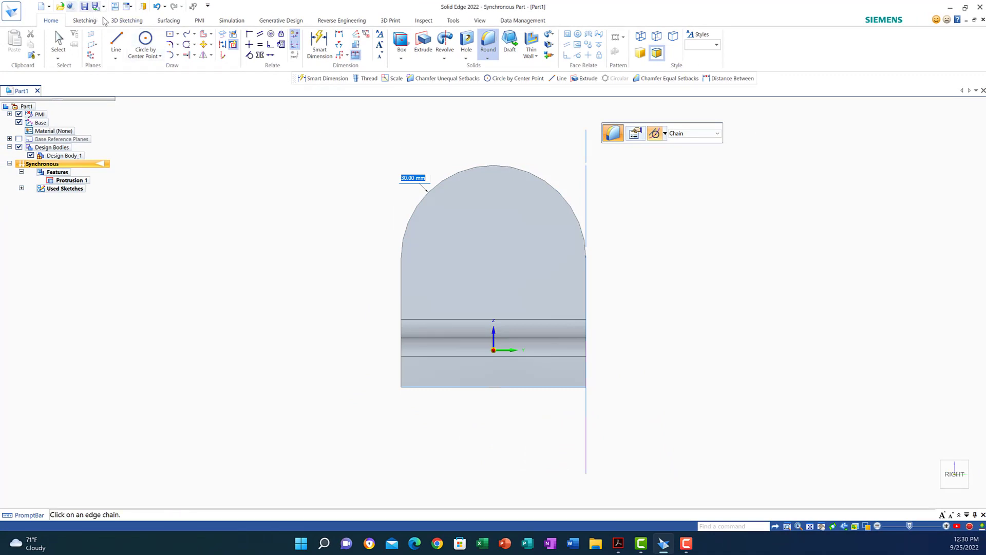
click(147, 52)
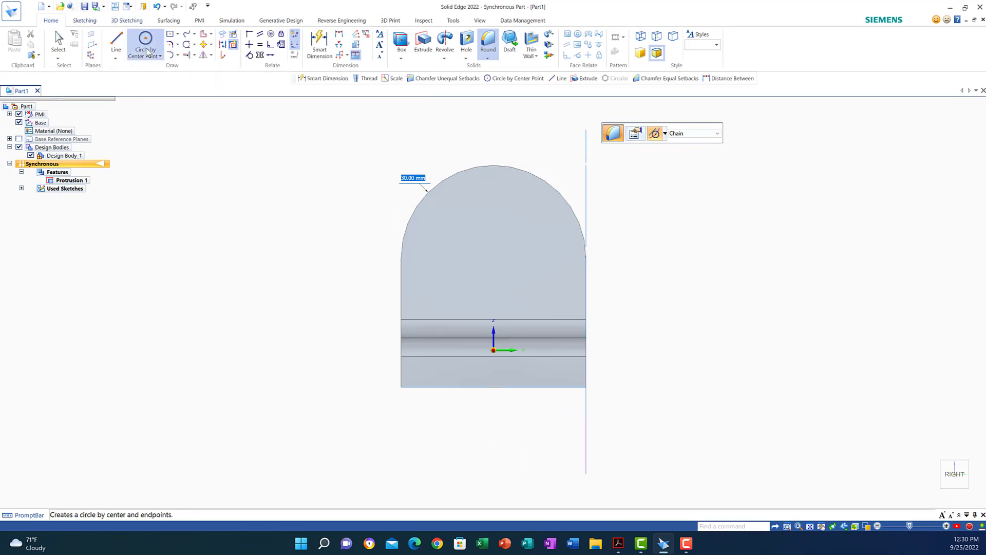
click(150, 67)
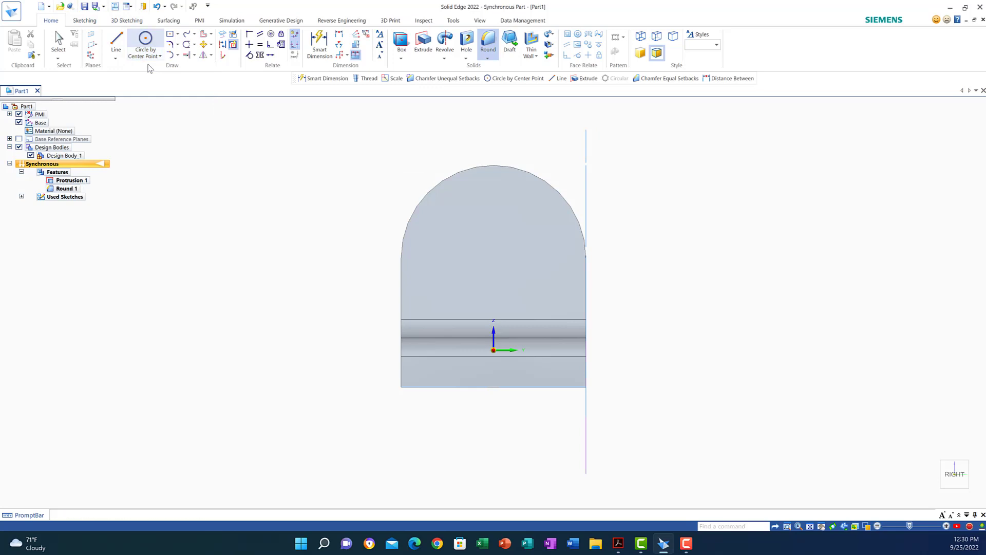
click(663, 546)
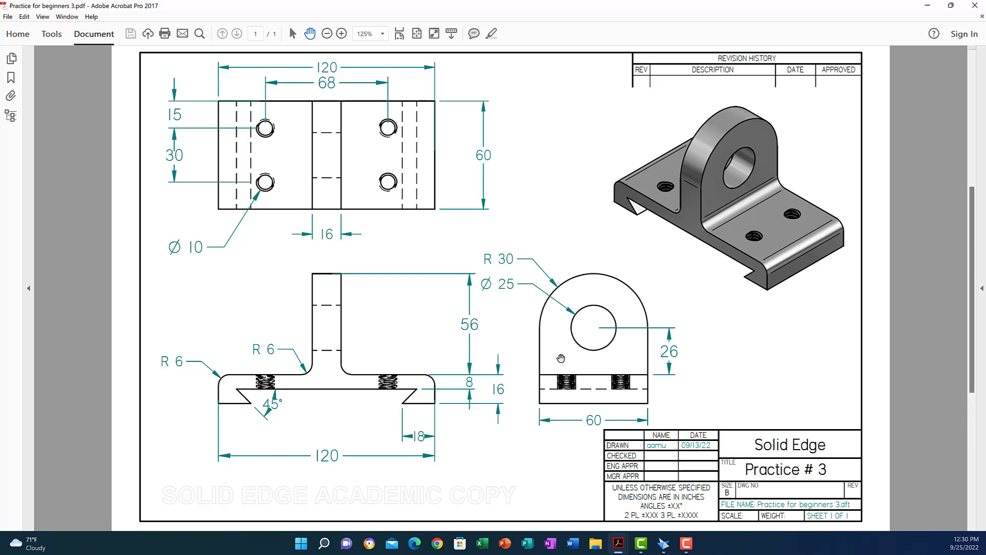
click(663, 547)
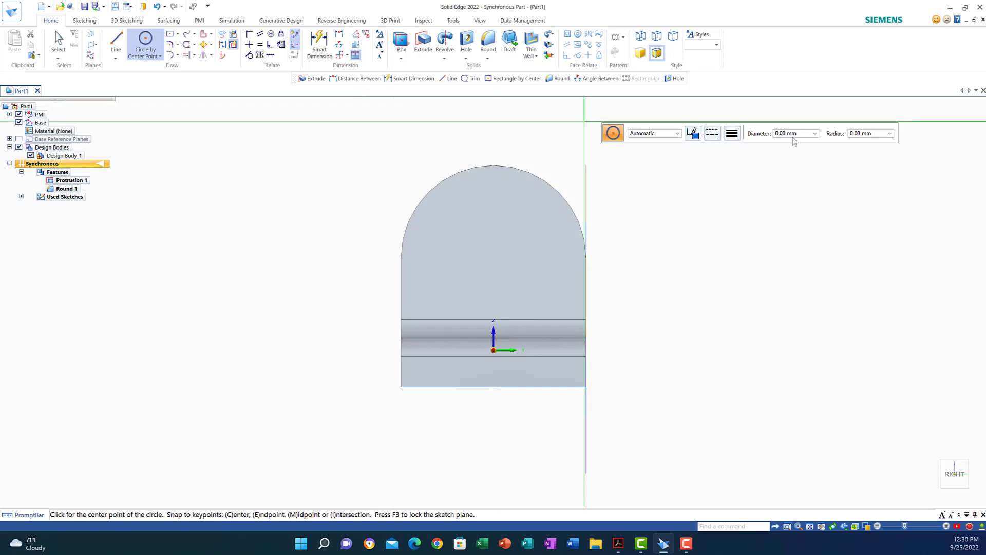
click(791, 134)
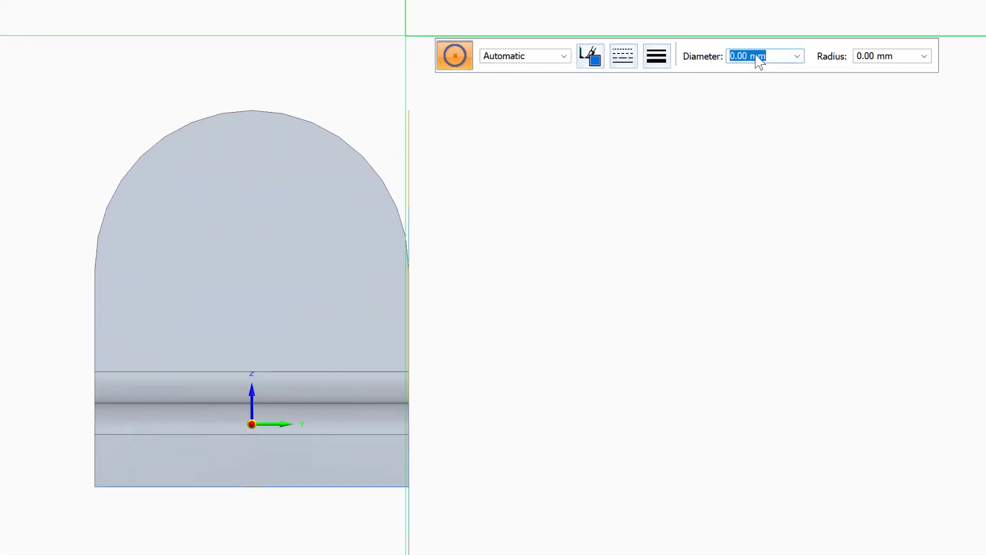
text(2)
key(Tab)
key(Tab)
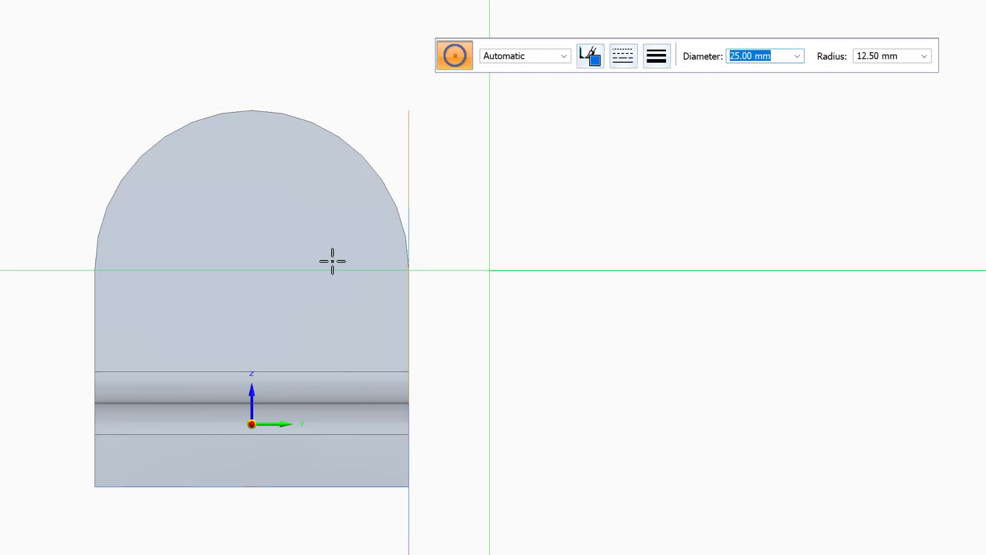
click(138, 161)
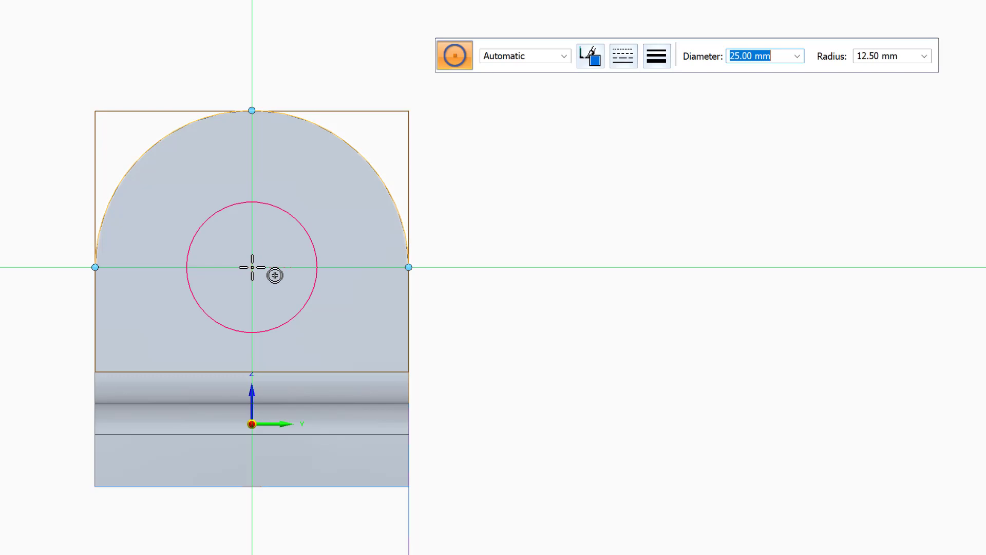
click(251, 267)
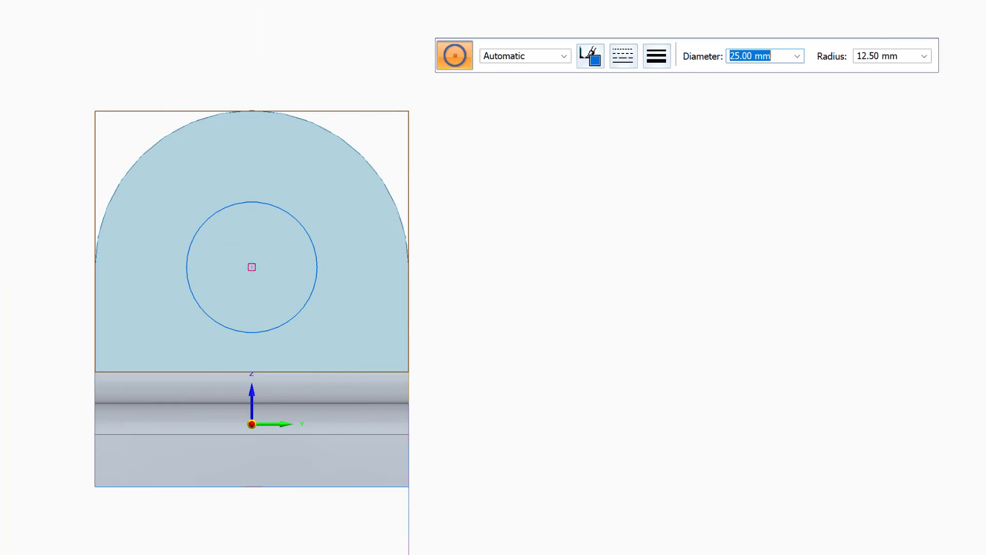
Cut the circular region through the upright with a one-sided, non-symmetric extrusion about 79 mm long.
key(ctrl+i)
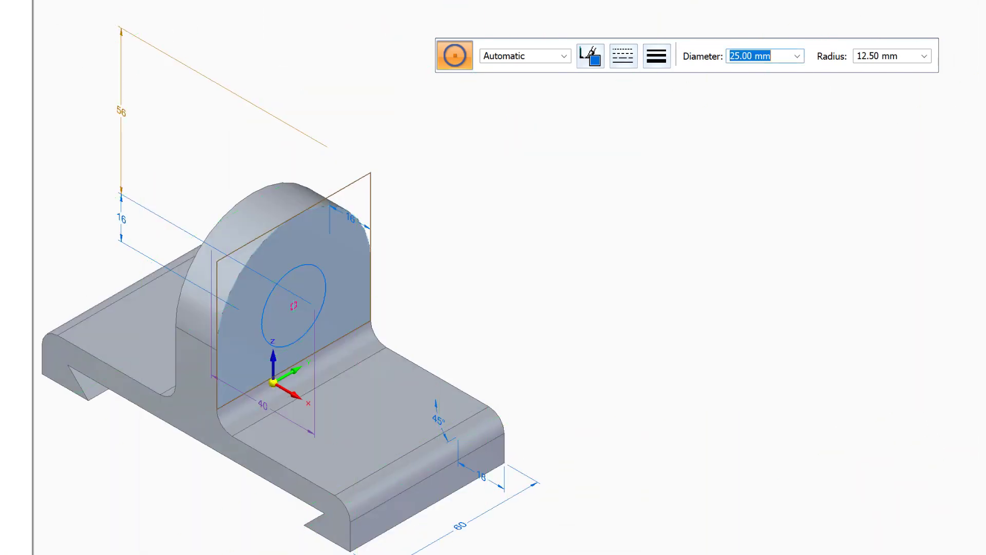
key(Escape)
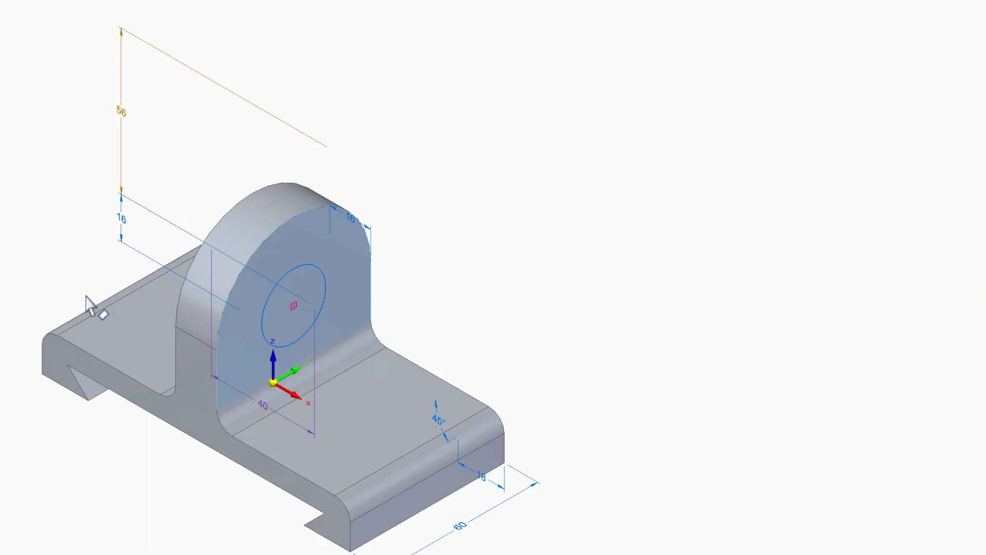
click(265, 337)
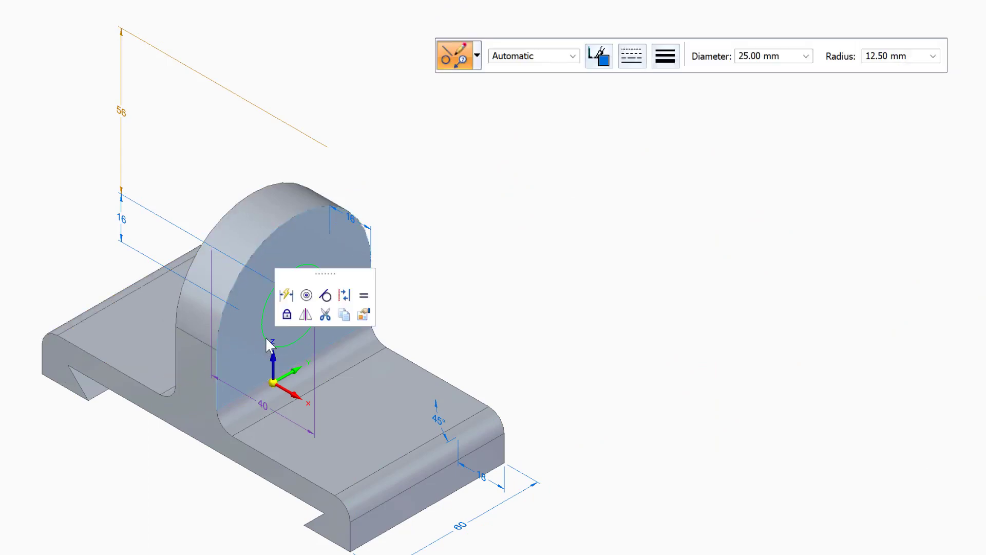
click(274, 325)
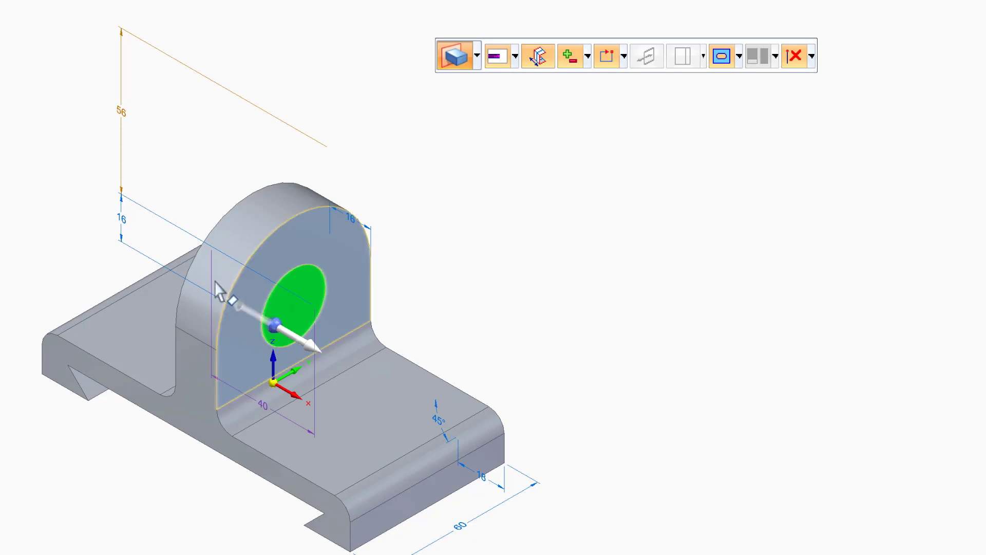
click(292, 334)
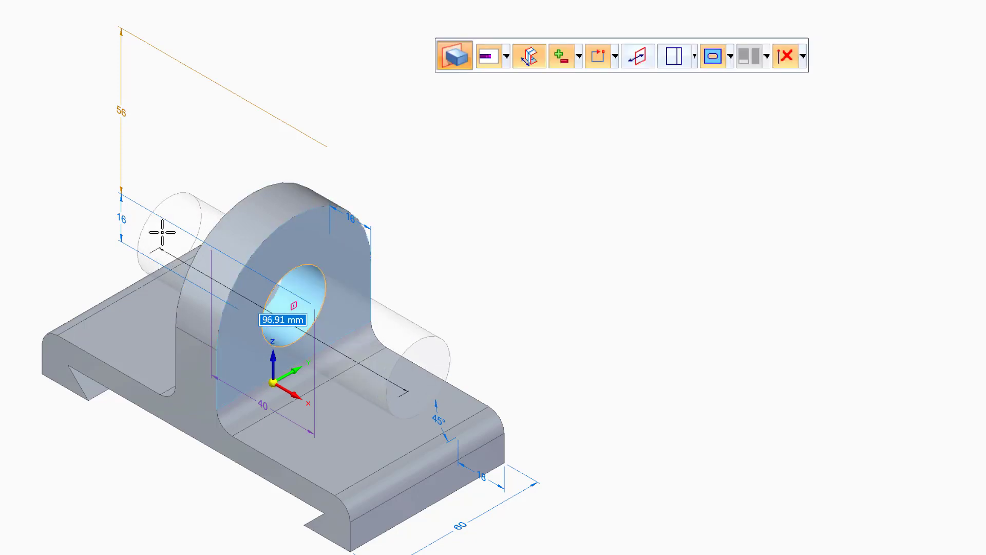
click(529, 55)
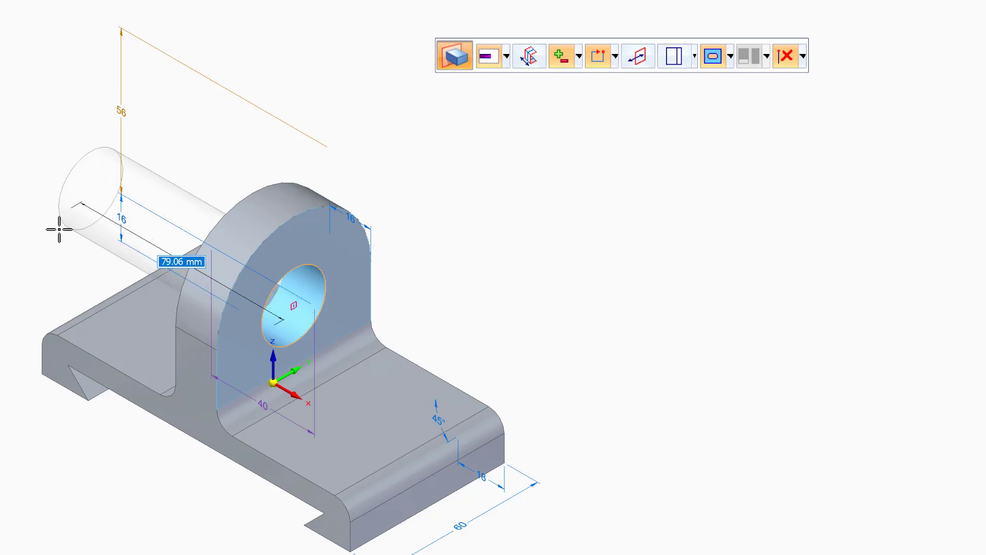
click(57, 224)
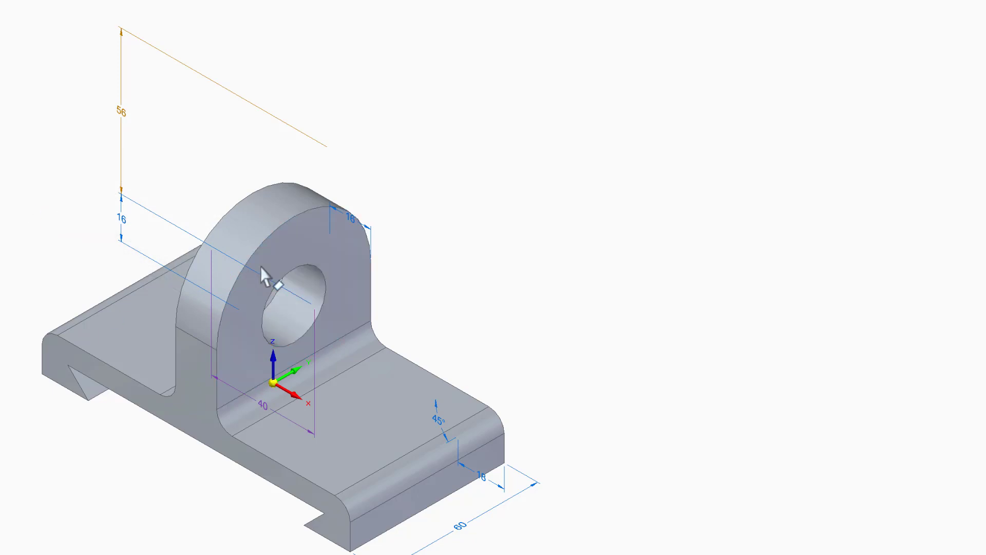
Sketch a 68 by 30 mm rectangle by center on the base's top face, locked to that plane and centred on the origin.
middle_drag(788, 322, 758, 409)
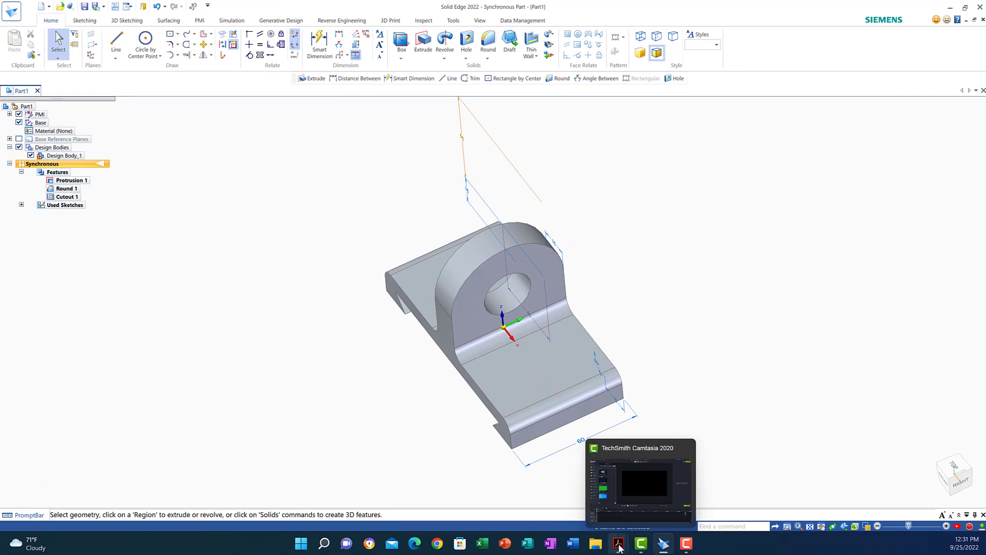
click(618, 548)
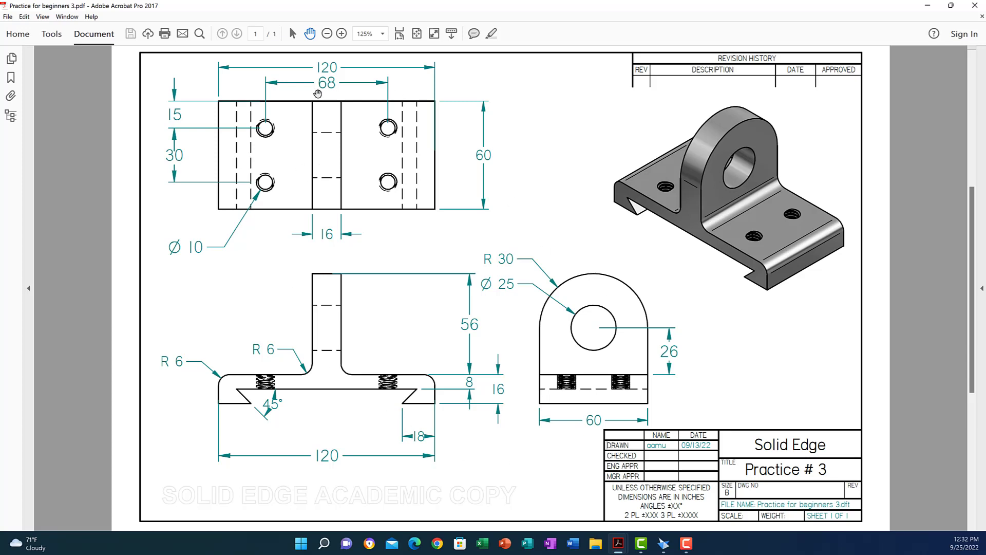
click(664, 543)
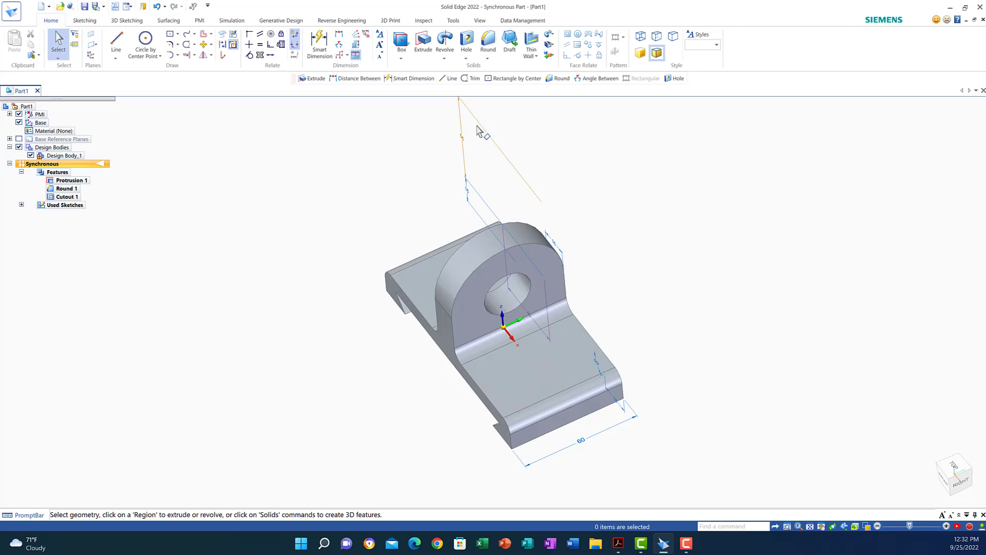
click(953, 468)
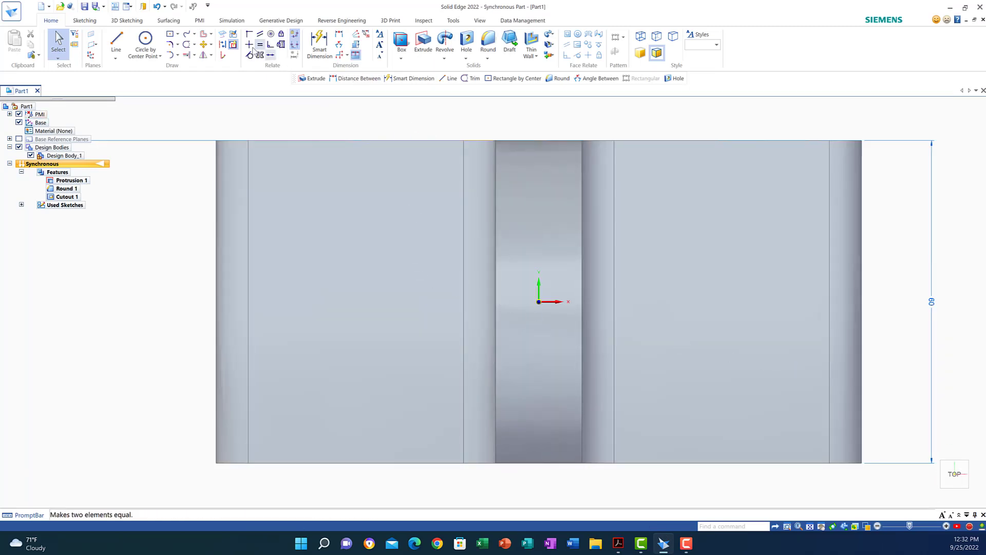
click(171, 34)
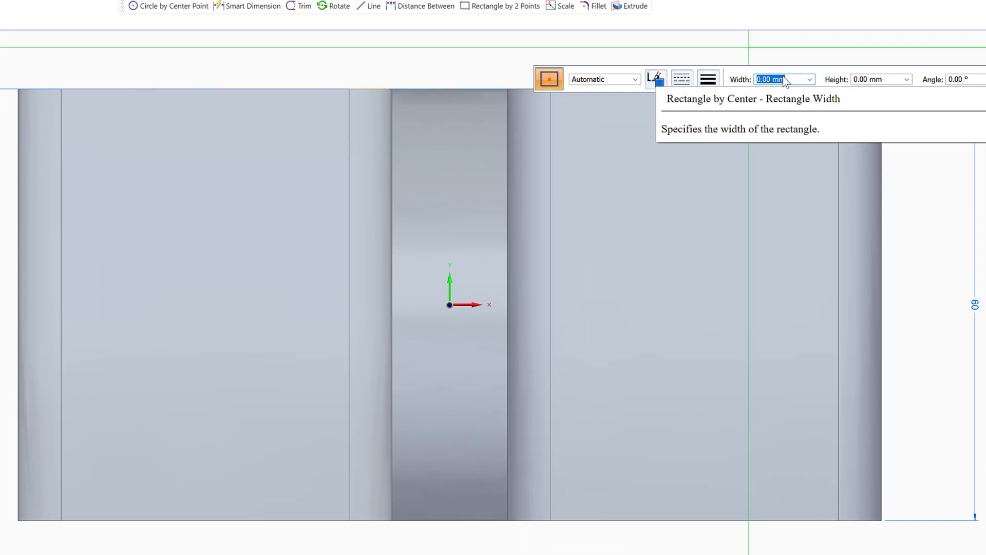
text(68)
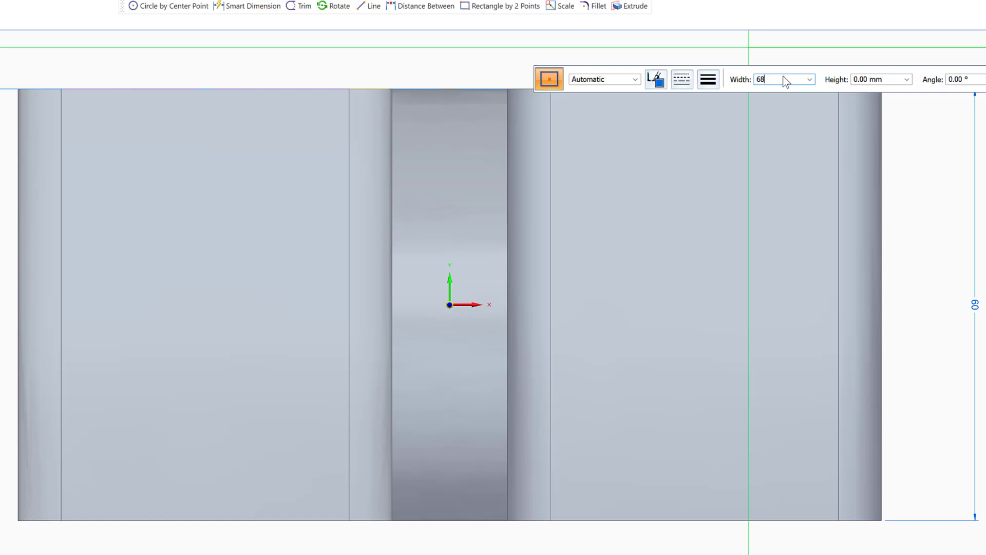
key(Tab)
text(3)
key(Tab)
click(786, 81)
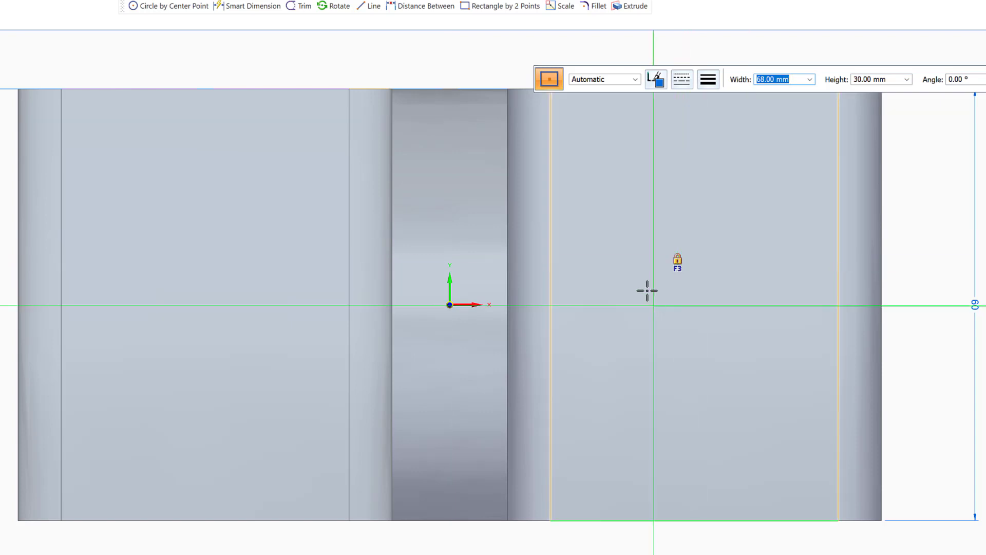
click(678, 260)
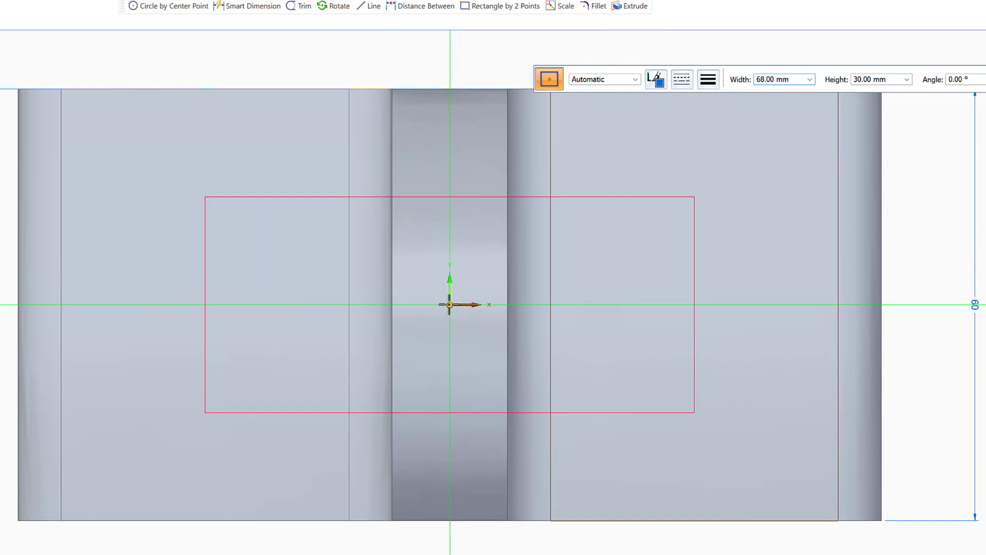
click(449, 305)
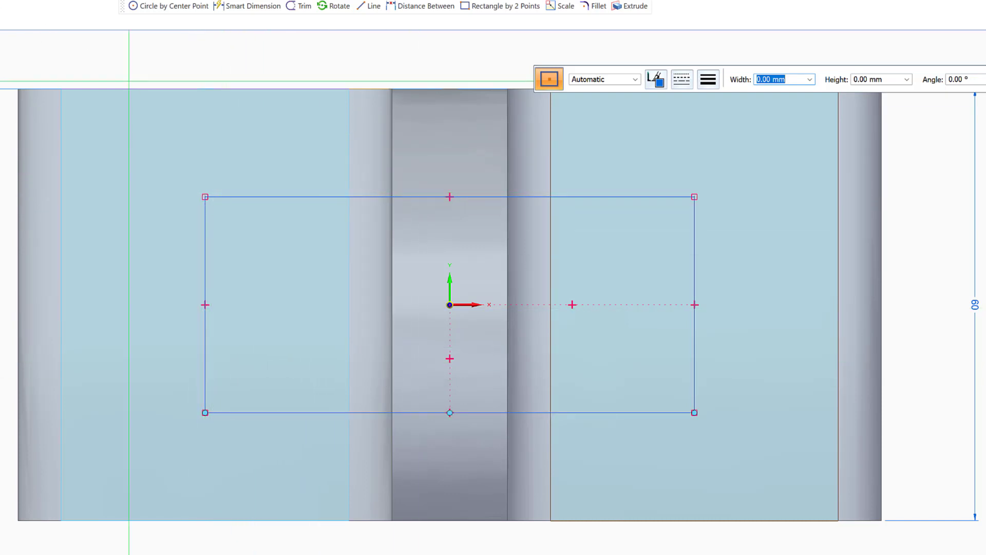
Sketch a 6 mm diameter circle centred on each of the rectangle's four corners.
click(134, 5)
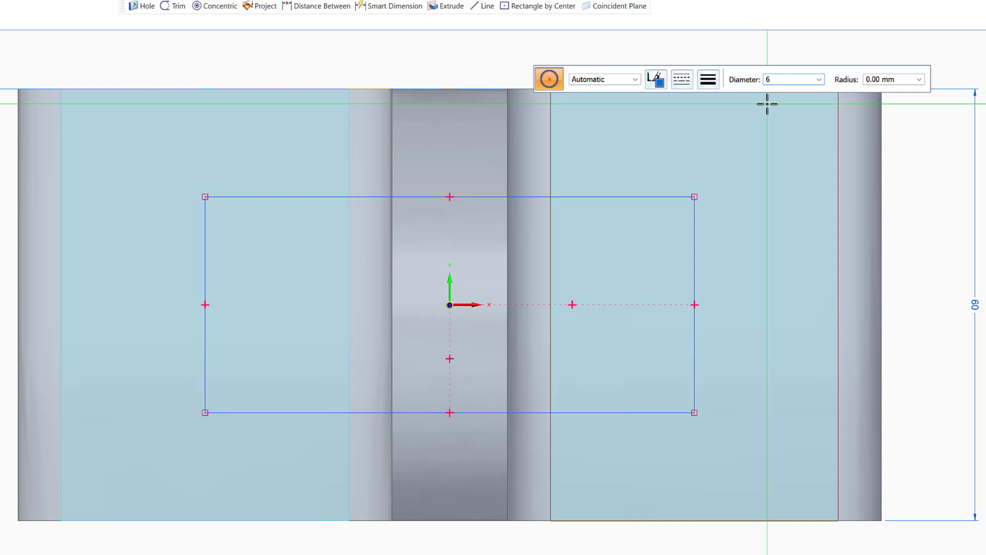
key(Tab)
key(Tab)
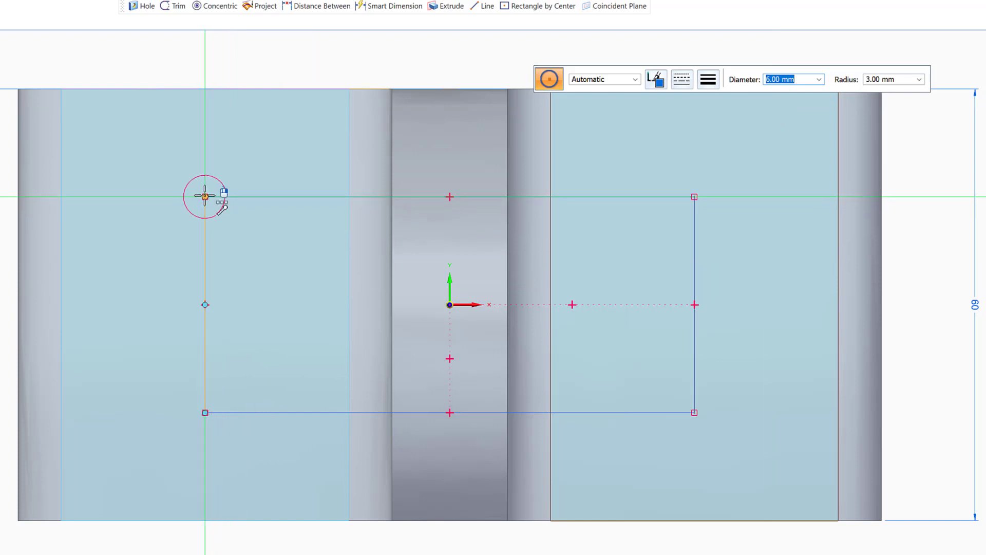
click(204, 197)
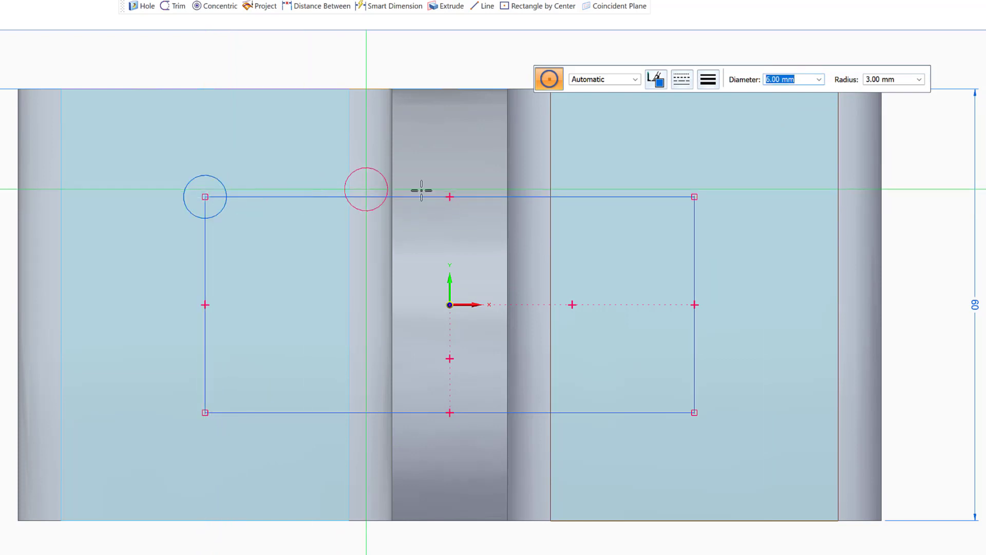
click(695, 197)
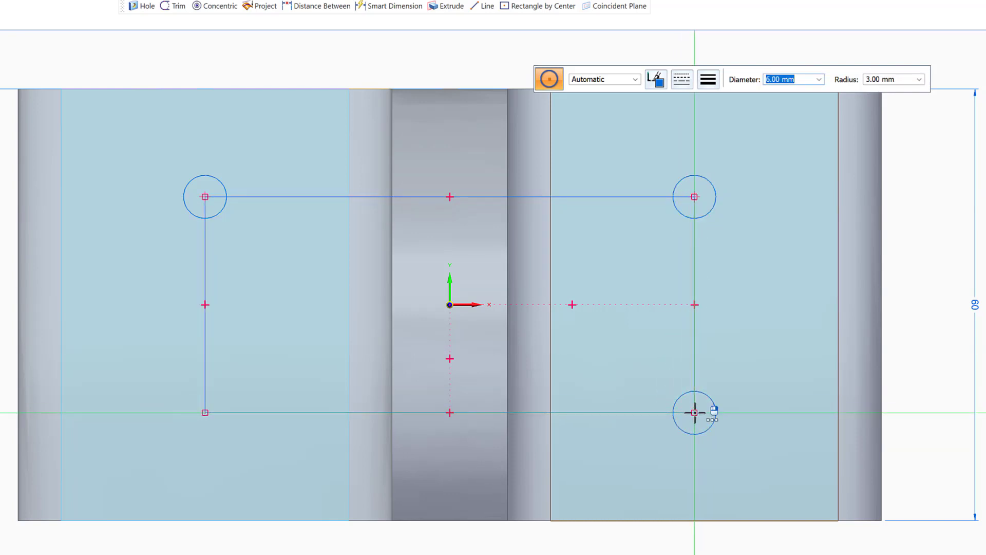
click(695, 413)
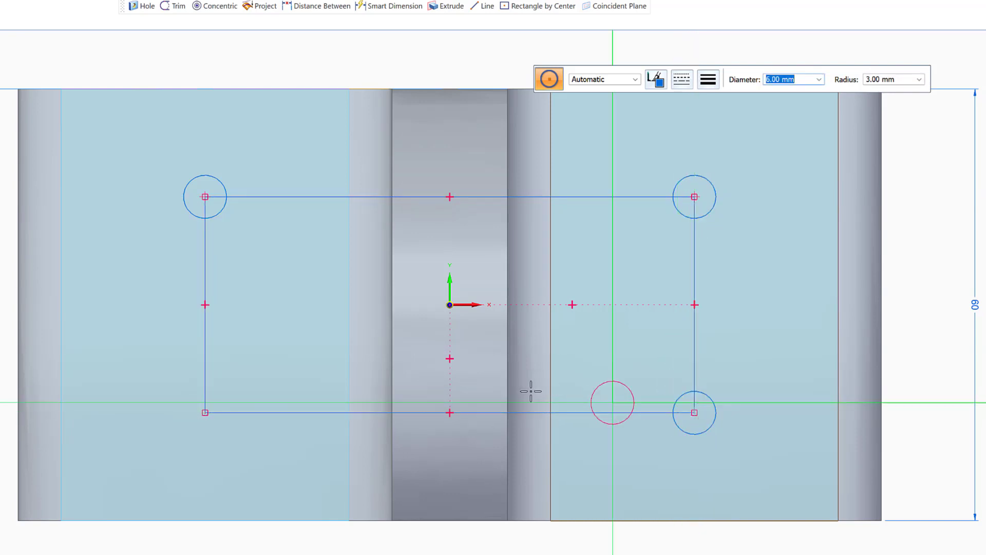
click(205, 412)
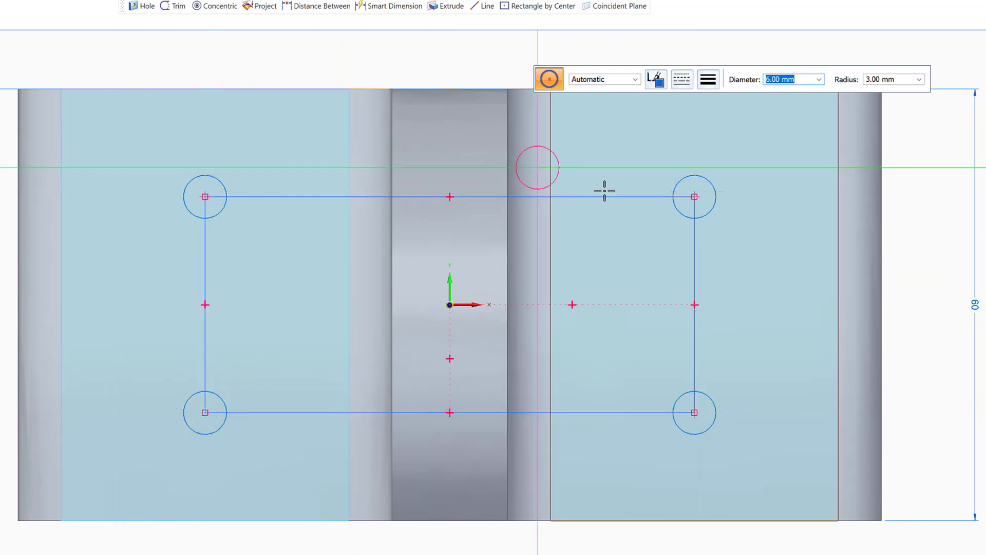
click(204, 197)
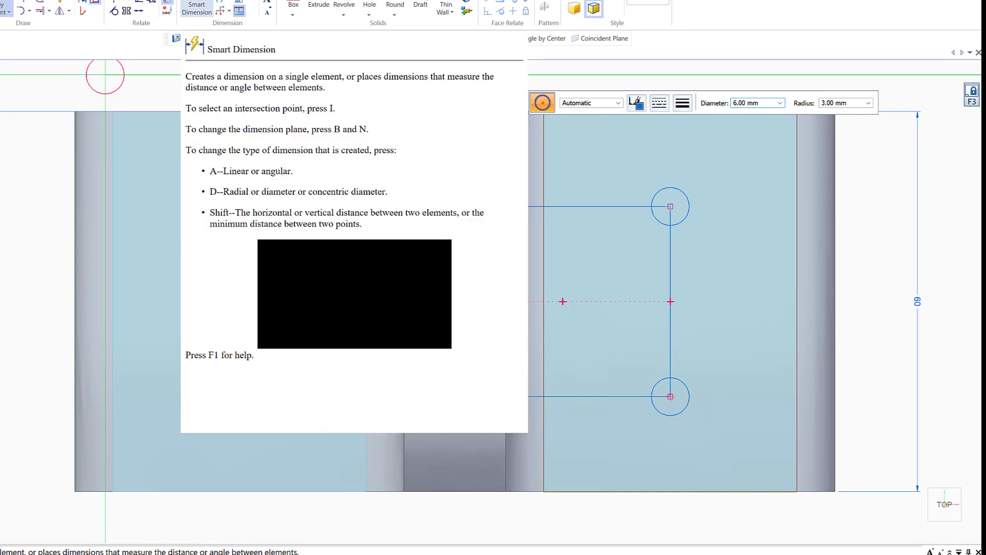
Dimension the height and width of the construction rectangle linking the four corner circles on the base's top face.
click(196, 8)
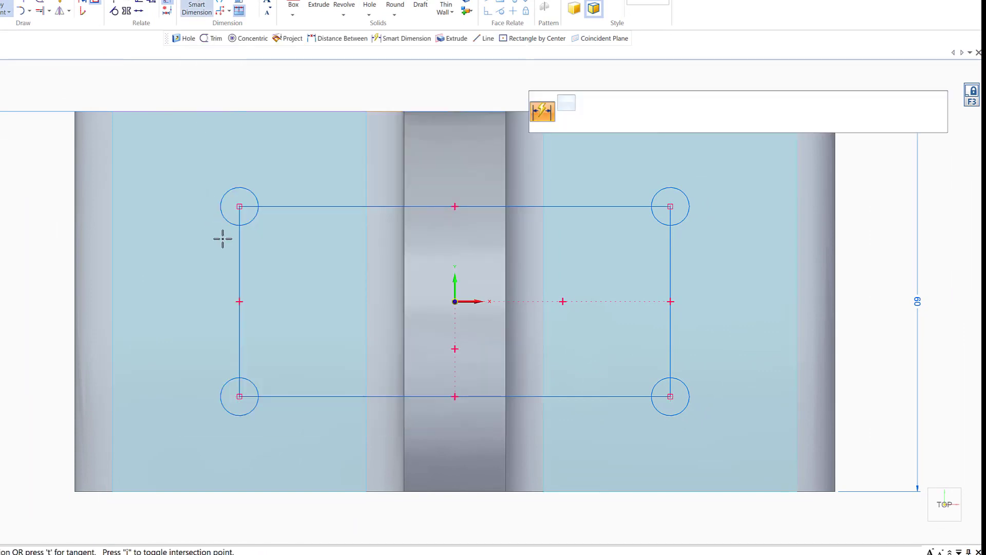
click(238, 285)
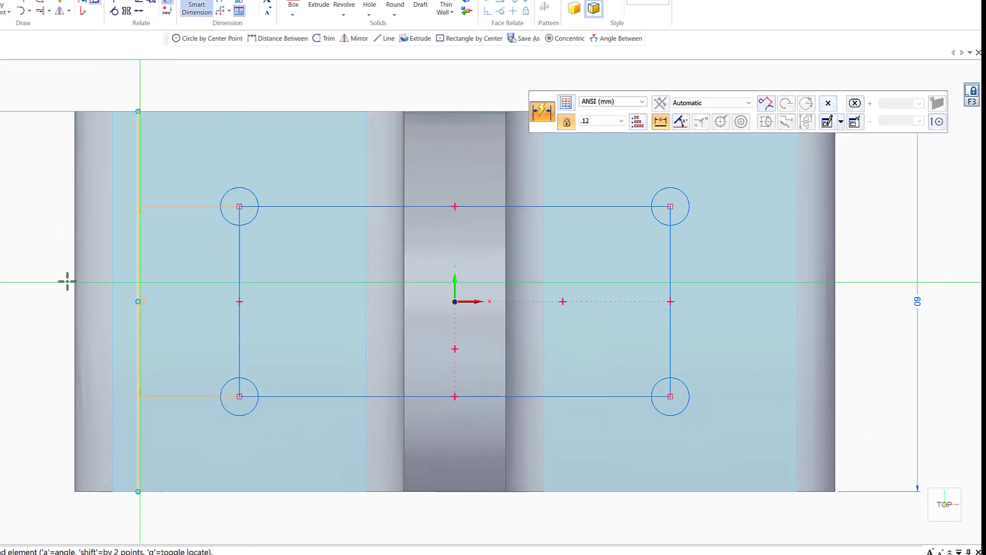
click(15, 272)
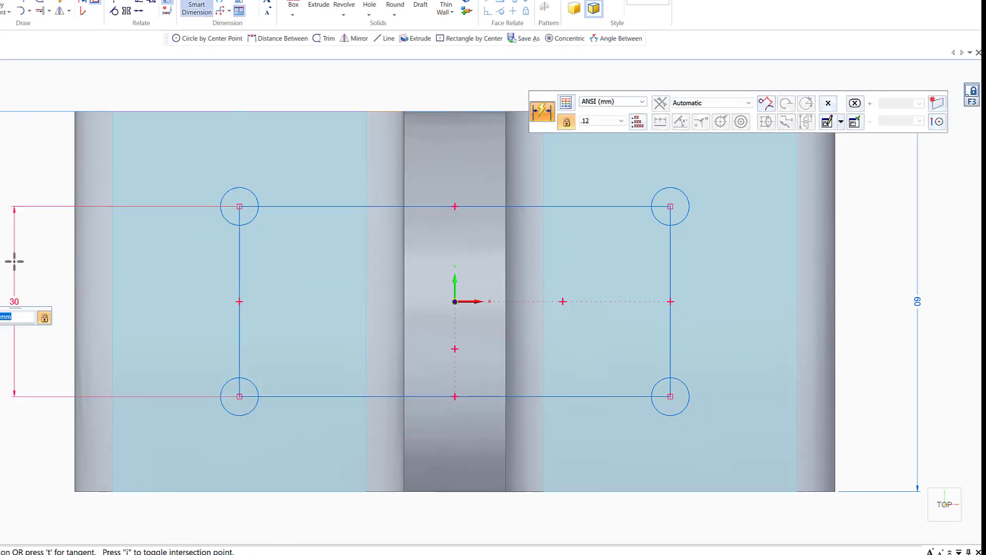
click(380, 206)
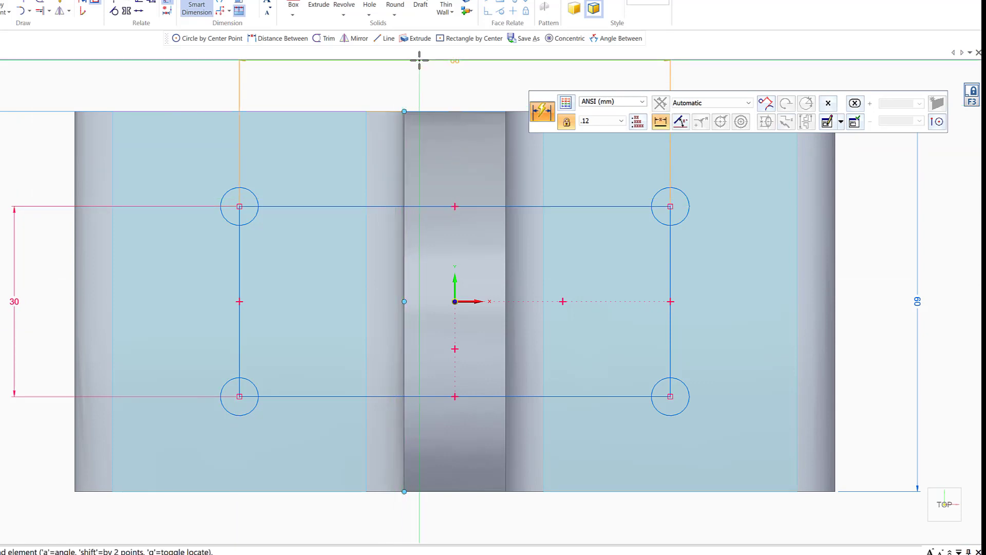
click(380, 68)
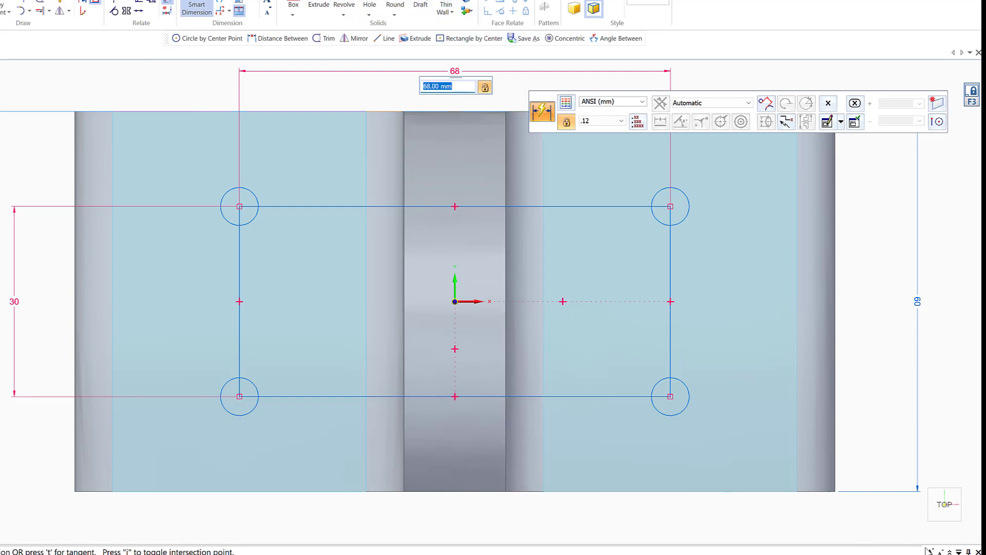
click(921, 531)
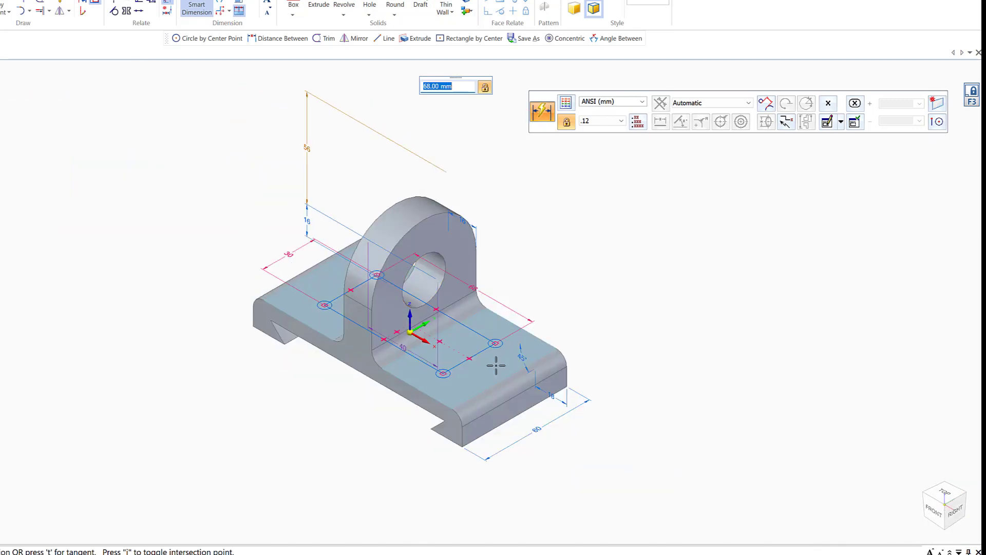
mouse_move(730, 415)
middle_down()
mouse_move(751, 403)
mouse_move(748, 420)
middle_up()
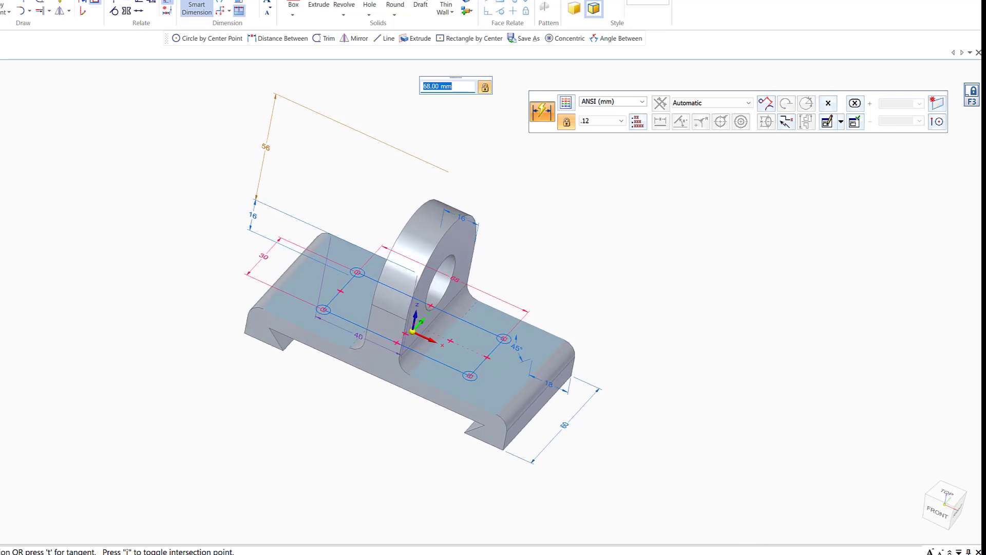
Start a hole feature and configure it as a threaded ANSI Metric hole with a through-all extent.
click(740, 554)
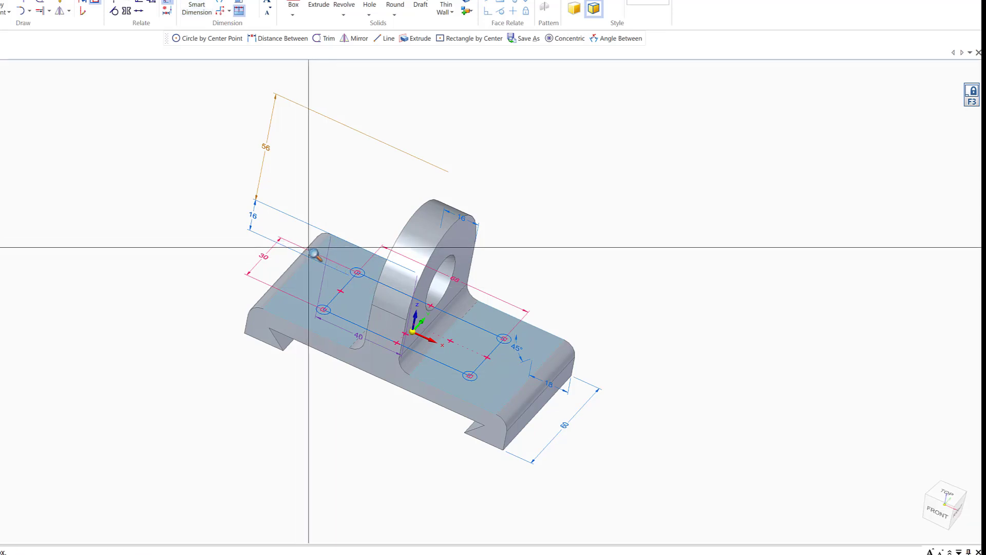
drag(326, 291, 475, 398)
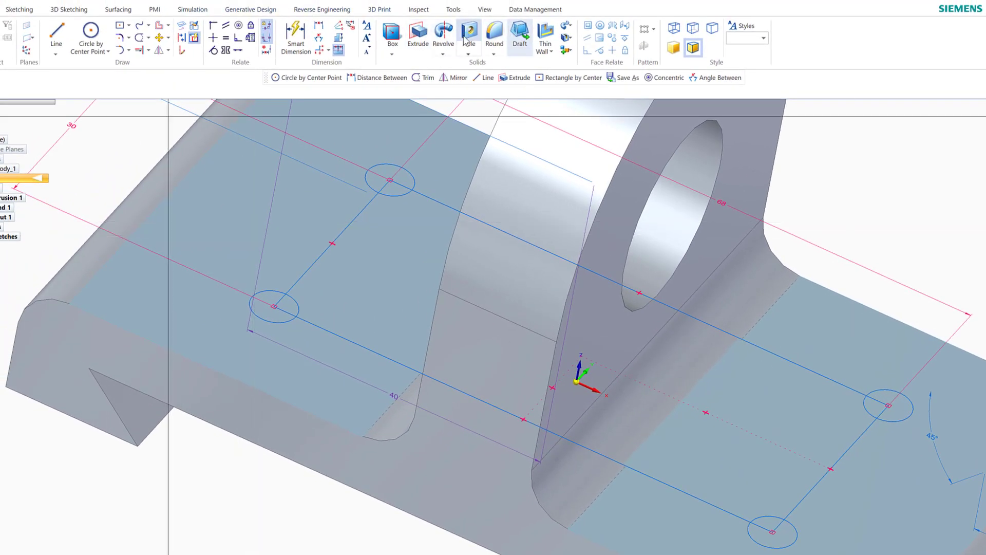
click(468, 52)
click(468, 56)
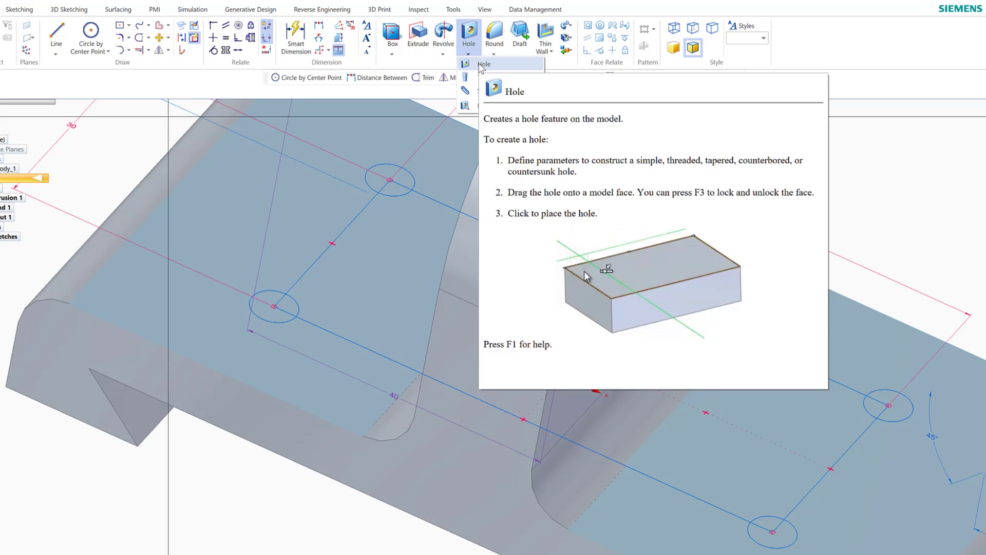
click(480, 64)
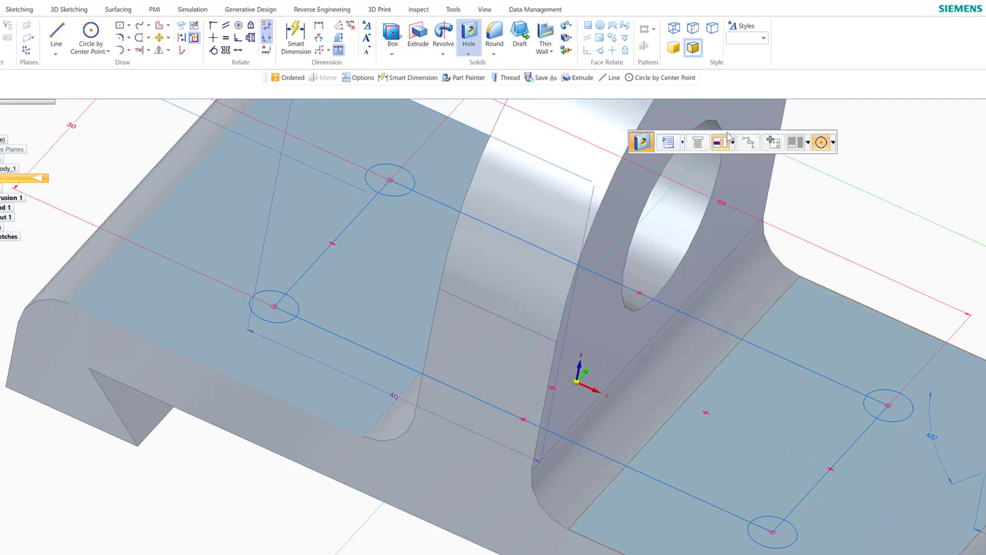
drag(897, 121, 600, 108)
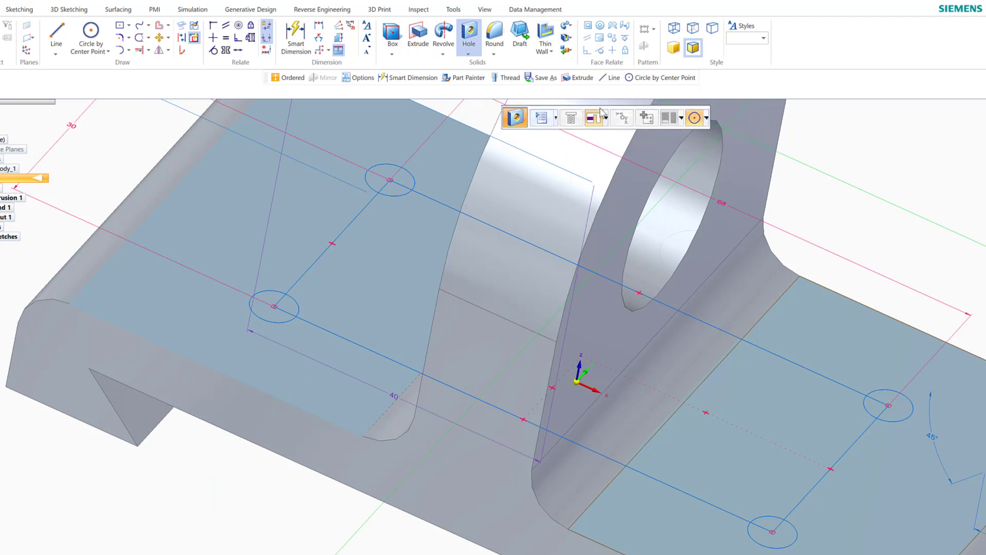
click(540, 118)
drag(247, 112, 602, 139)
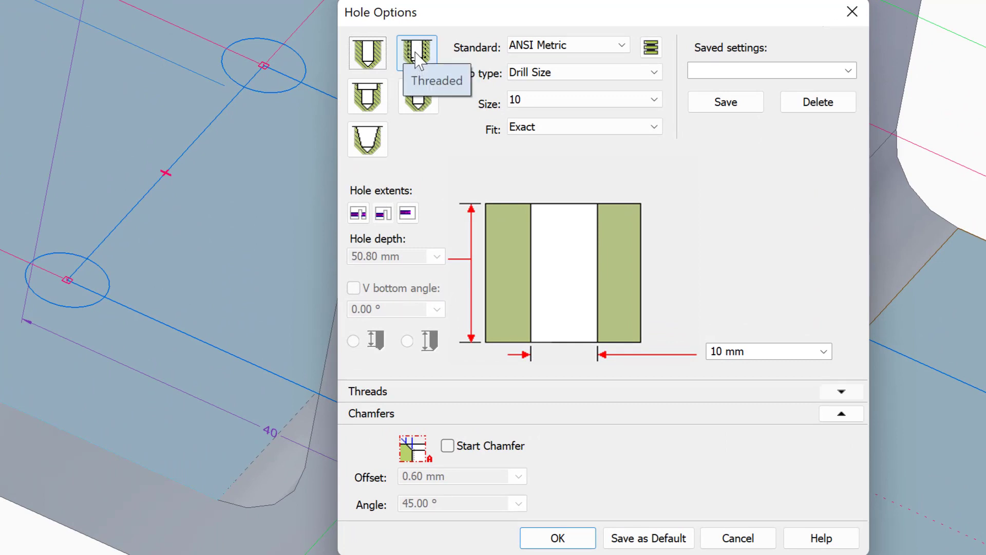
click(415, 54)
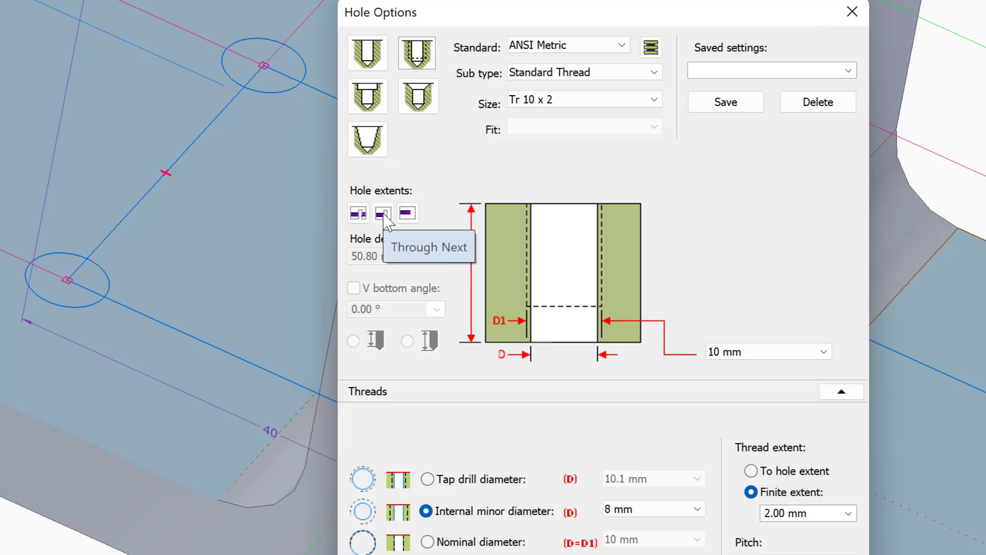
click(354, 216)
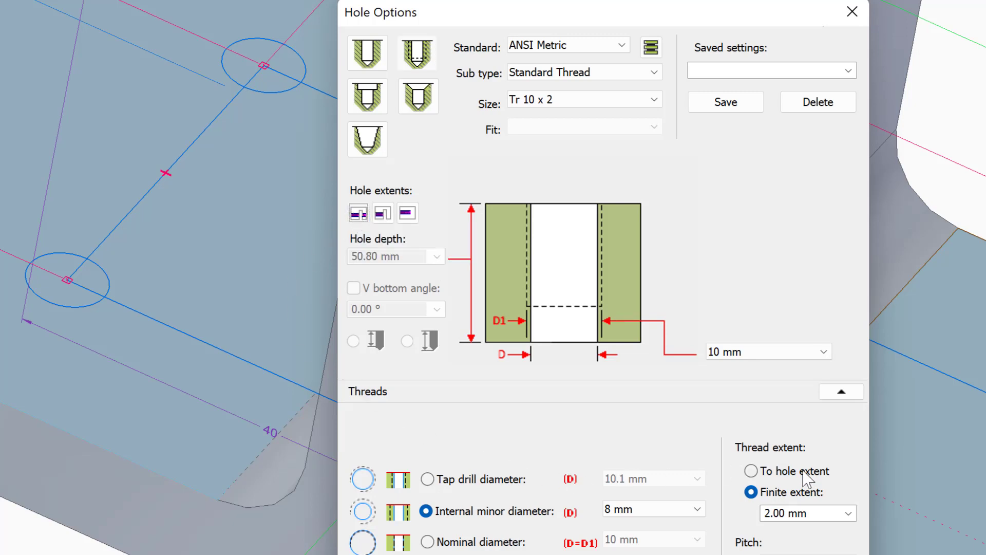
Run the thread to the hole extent, set its size to Tr 10 x 1.5, and accept the hole options.
click(751, 471)
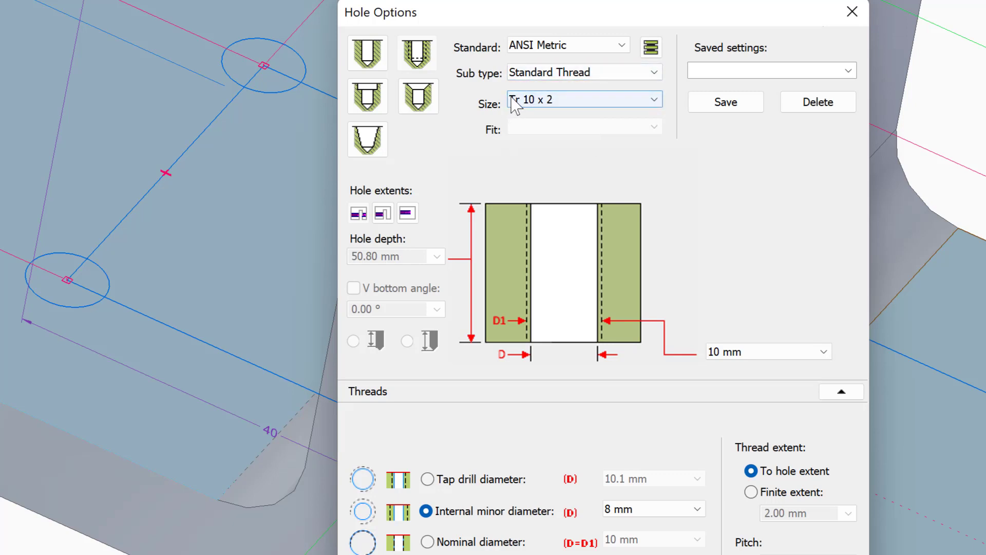
click(654, 100)
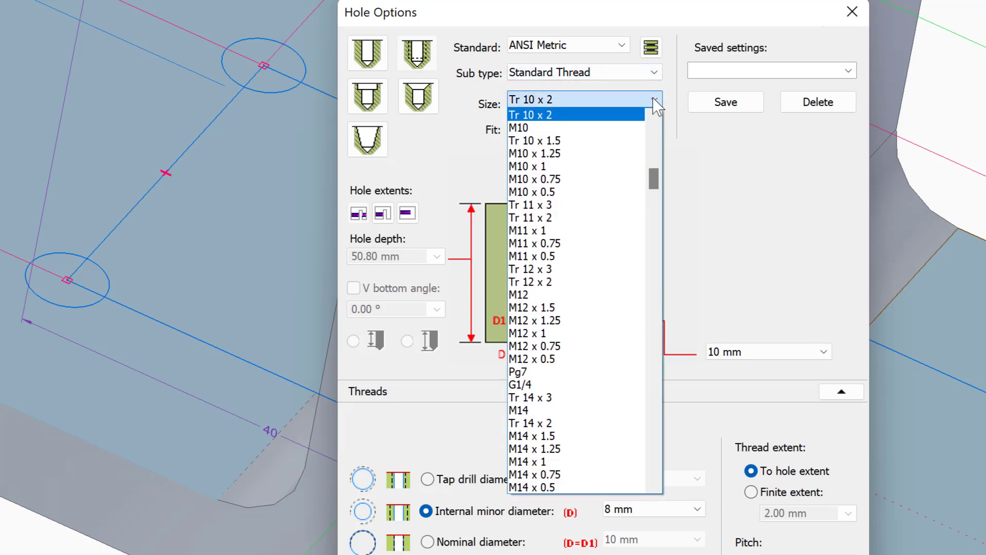
click(527, 142)
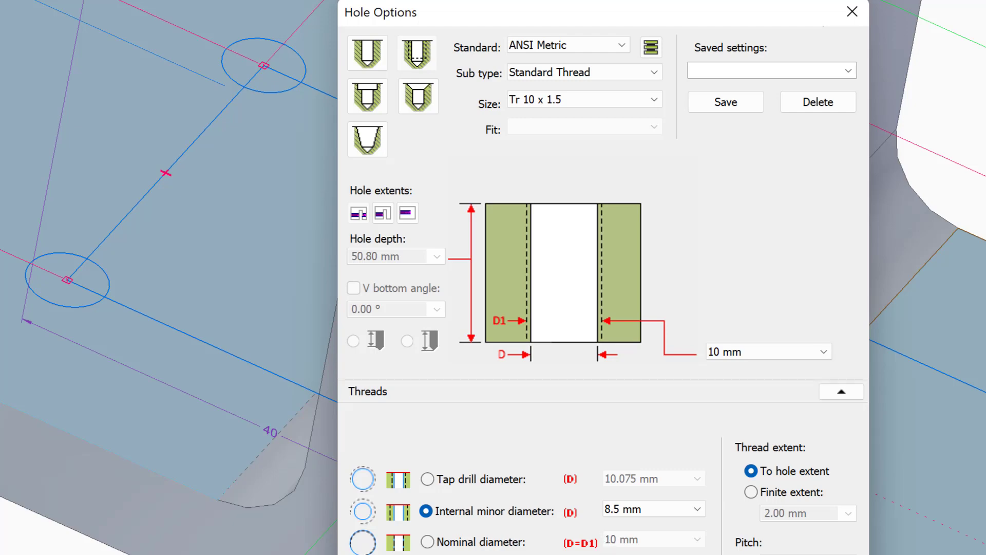
key(Return)
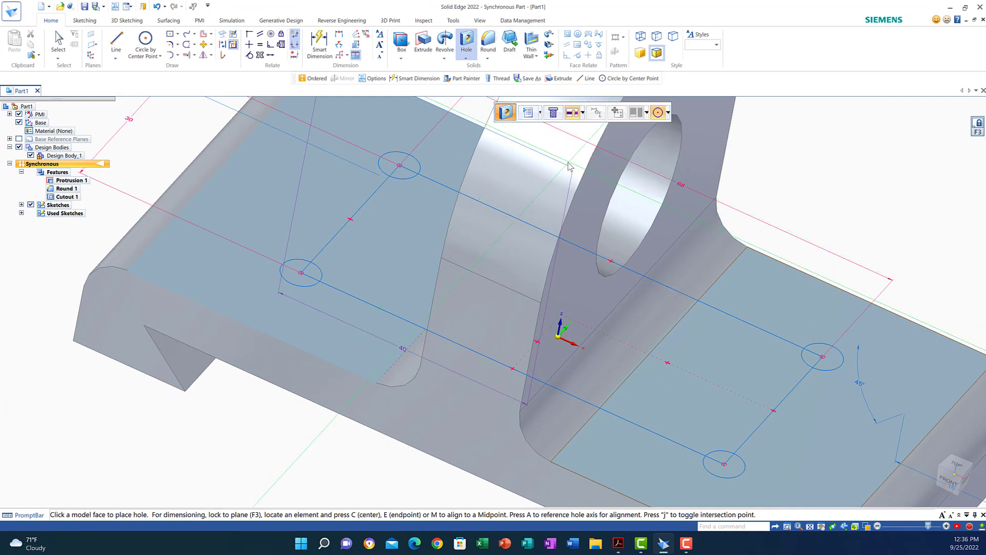
Enable physical threads and place a threaded hole at the centre of each of the four corner circles on the base.
click(553, 113)
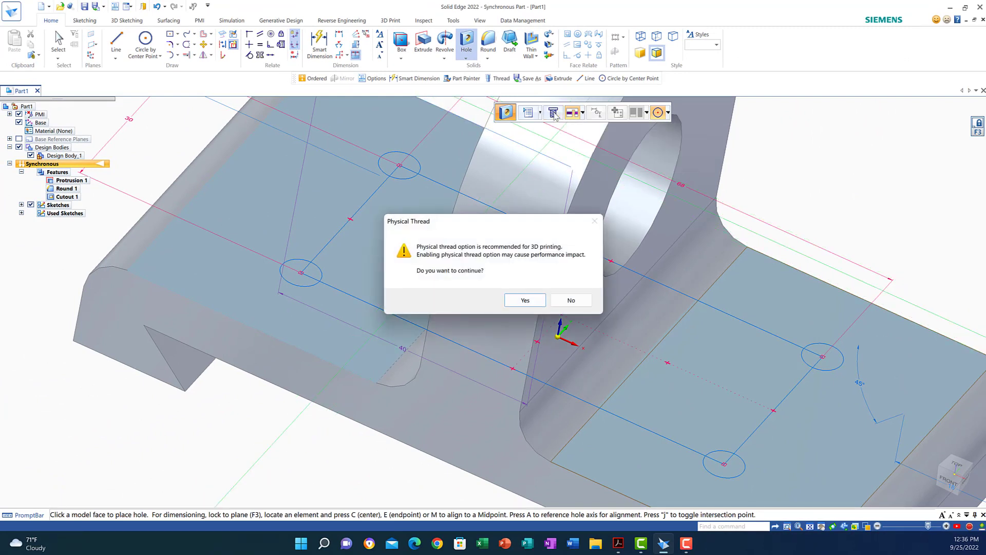
click(523, 303)
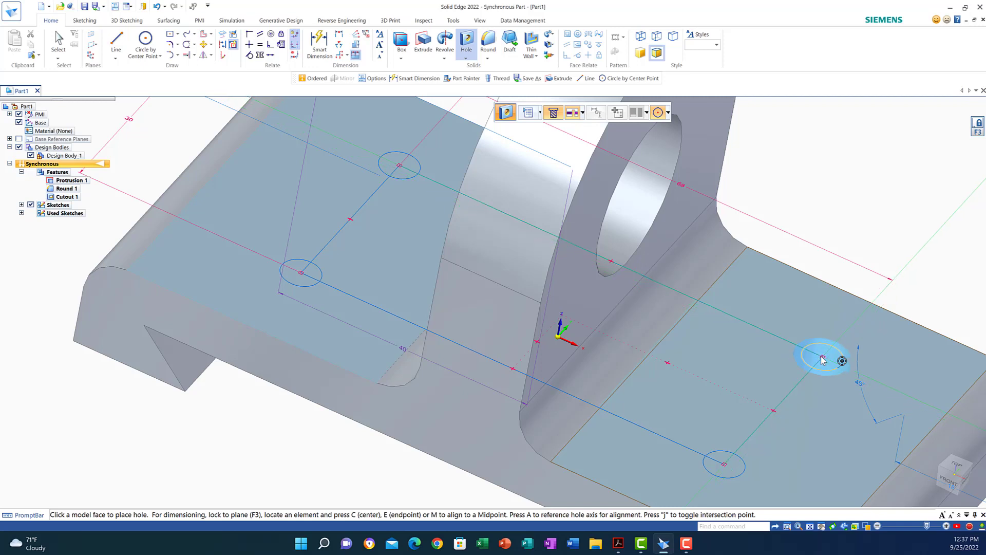
click(822, 359)
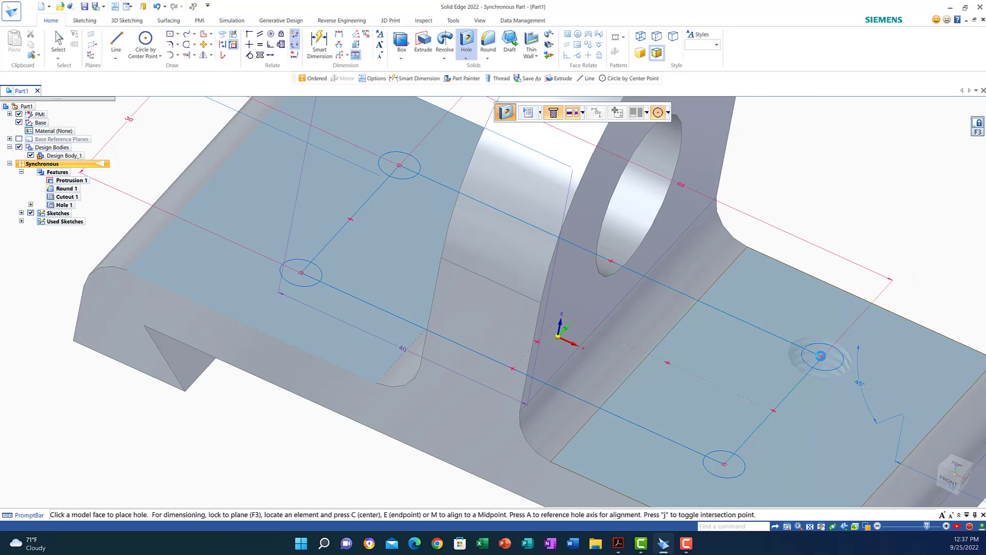
click(724, 465)
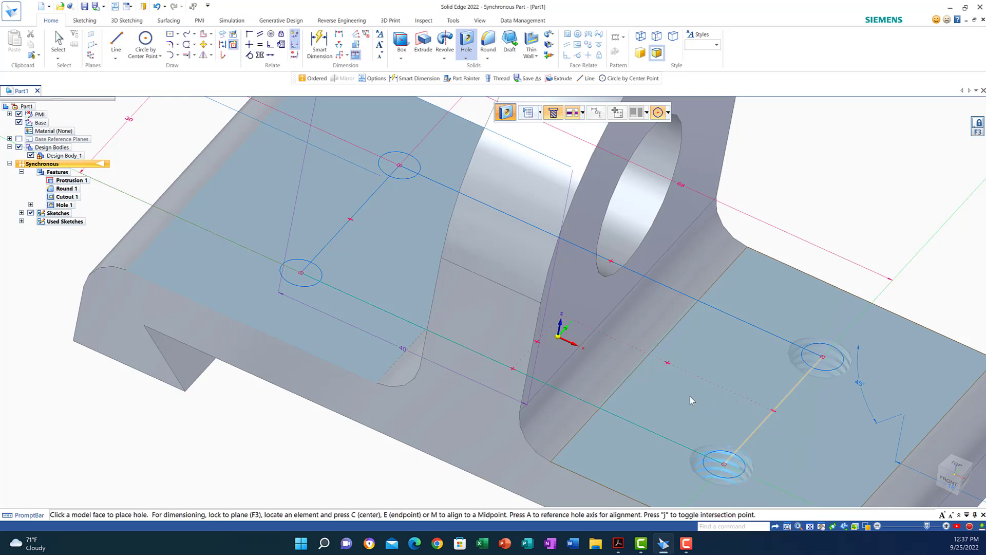
click(302, 276)
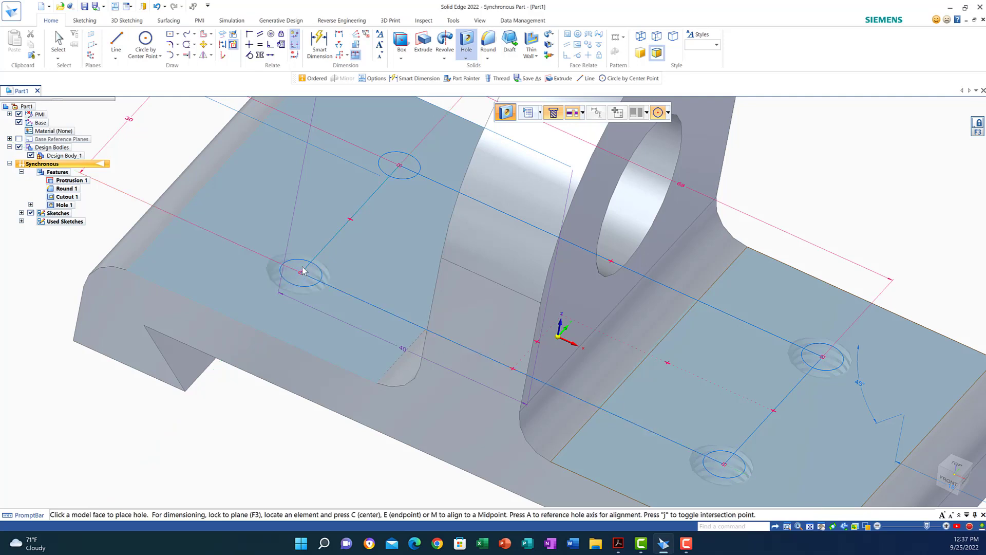
click(399, 166)
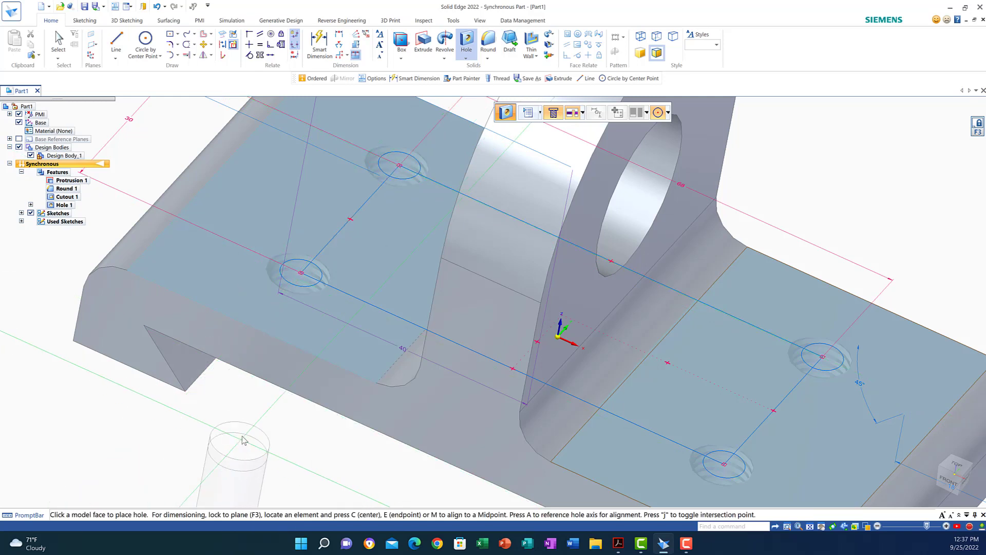
key(Escape)
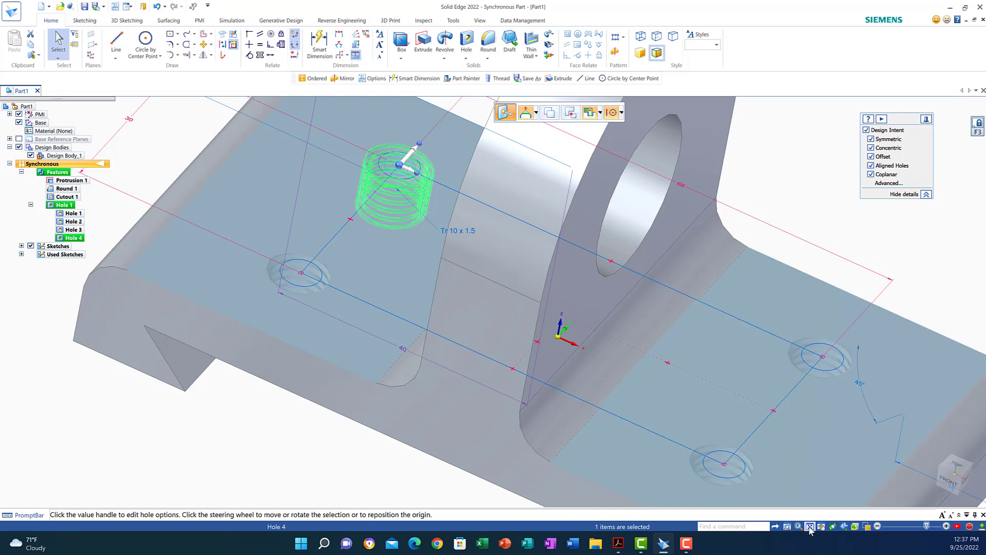
click(810, 527)
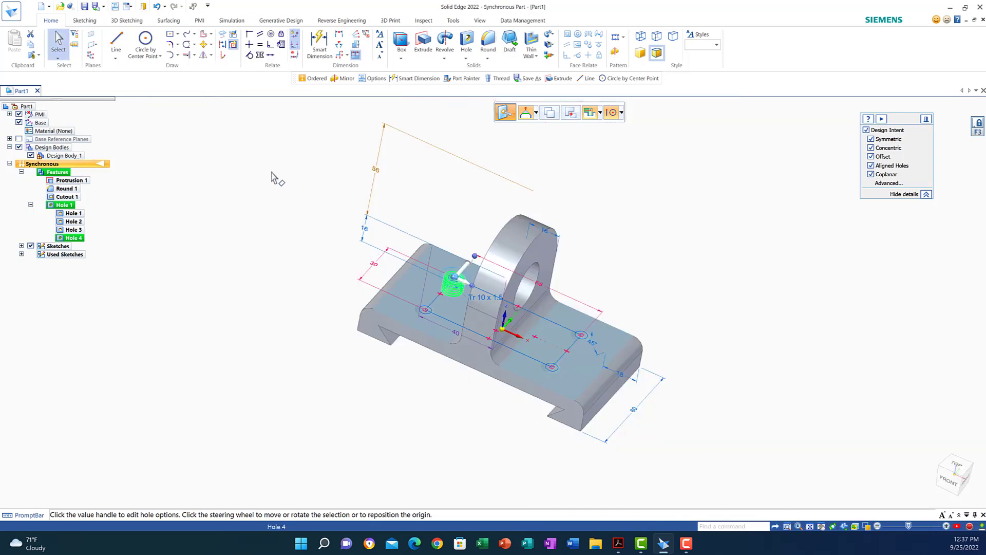
key(Escape)
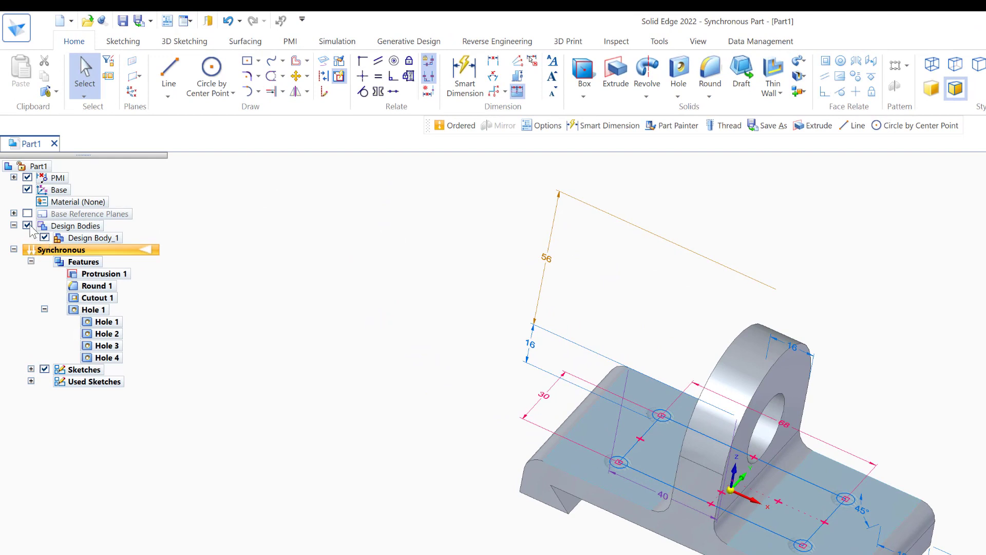
Hide the design bodies and base coordinate system, and delete all remaining sketch geometry and dimensions.
click(28, 226)
click(27, 226)
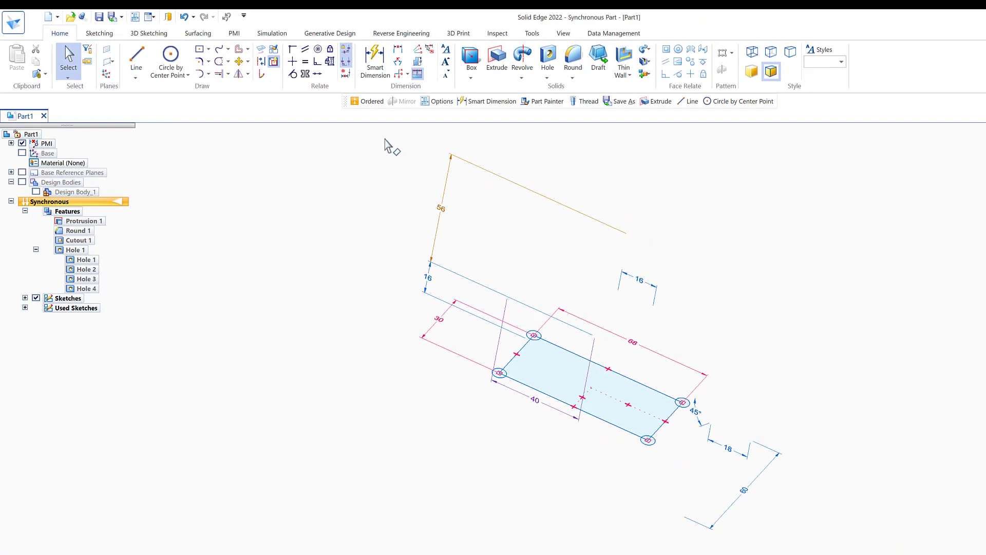
mouse_move(385, 140)
mouse_down()
mouse_move(381, 308)
mouse_move(555, 484)
mouse_move(708, 548)
mouse_move(880, 554)
mouse_move(839, 552)
mouse_up()
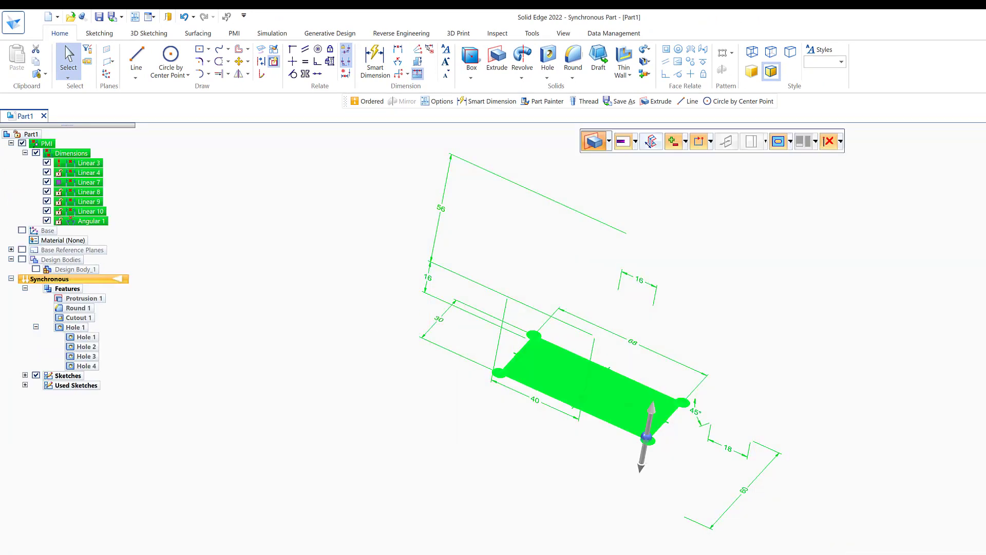
key(Delete)
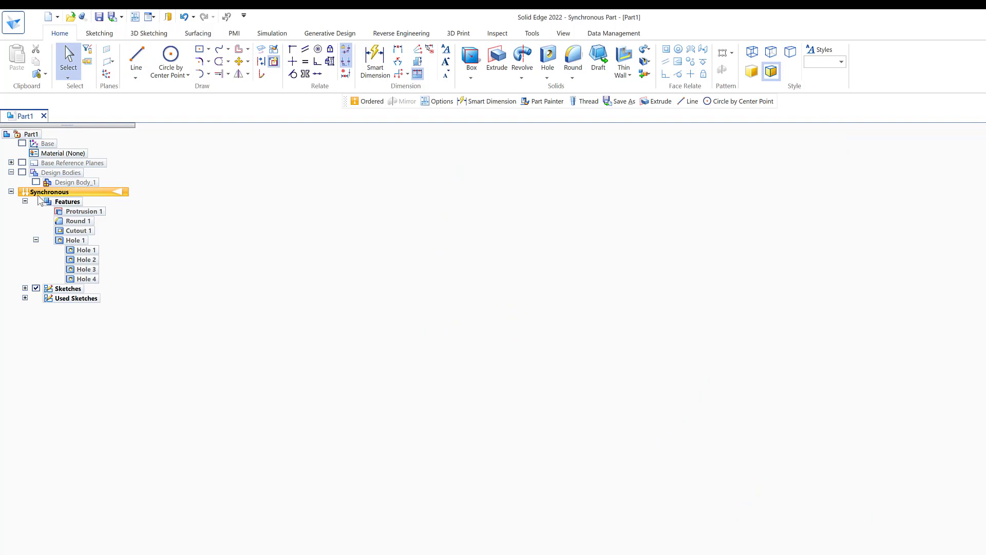
Turn the display of the design bodies back on.
click(22, 173)
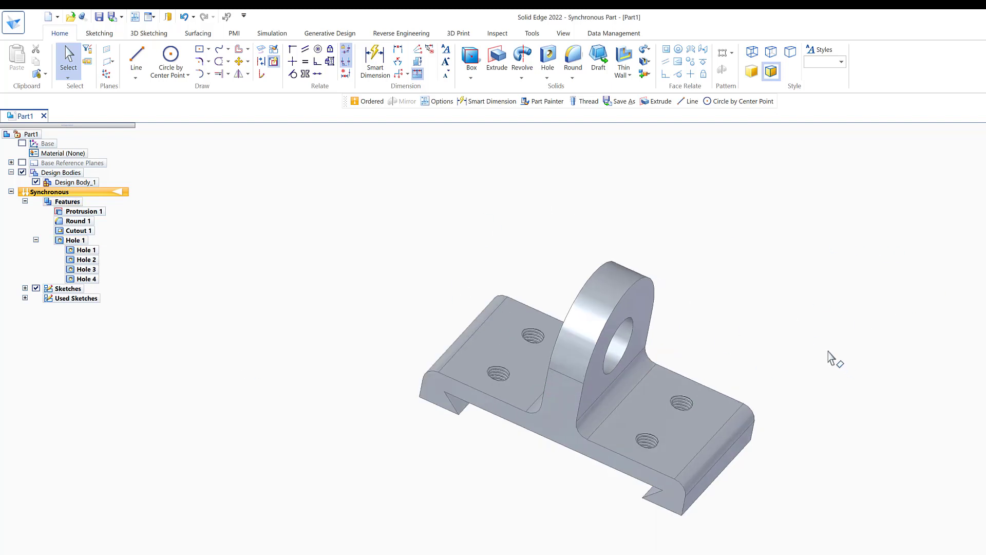
scroll(836, 363, up, 2)
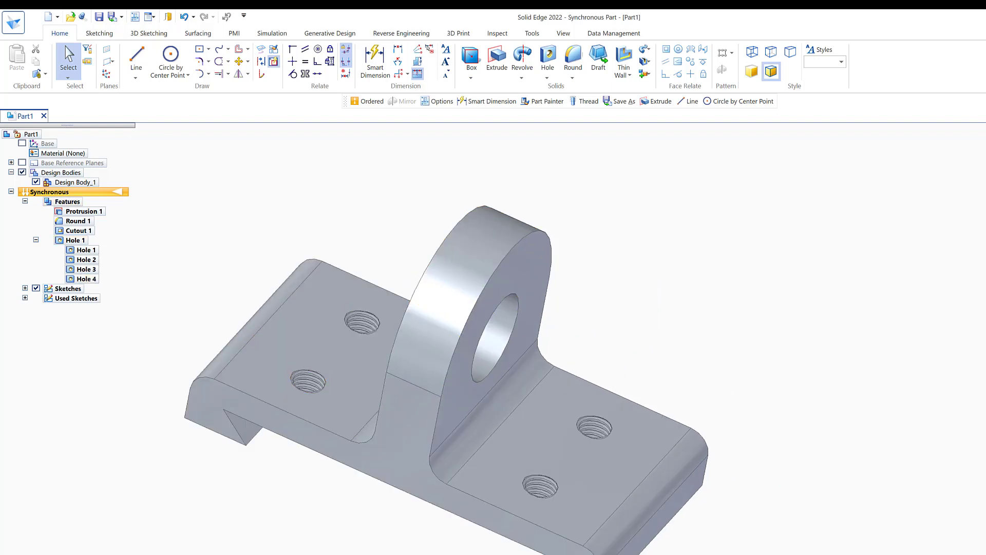
scroll(869, 307, down, 2)
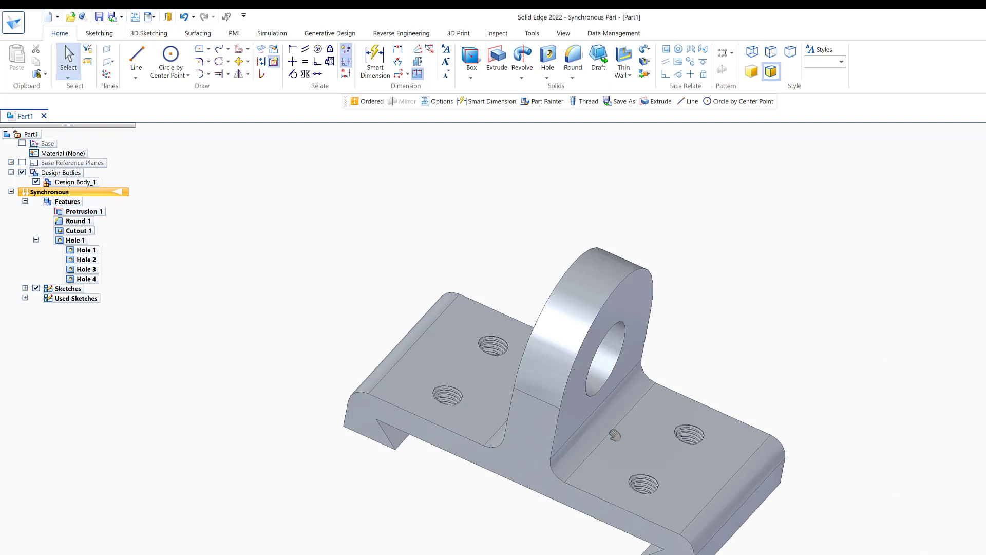
shift+middle_drag(614, 423, 648, 380)
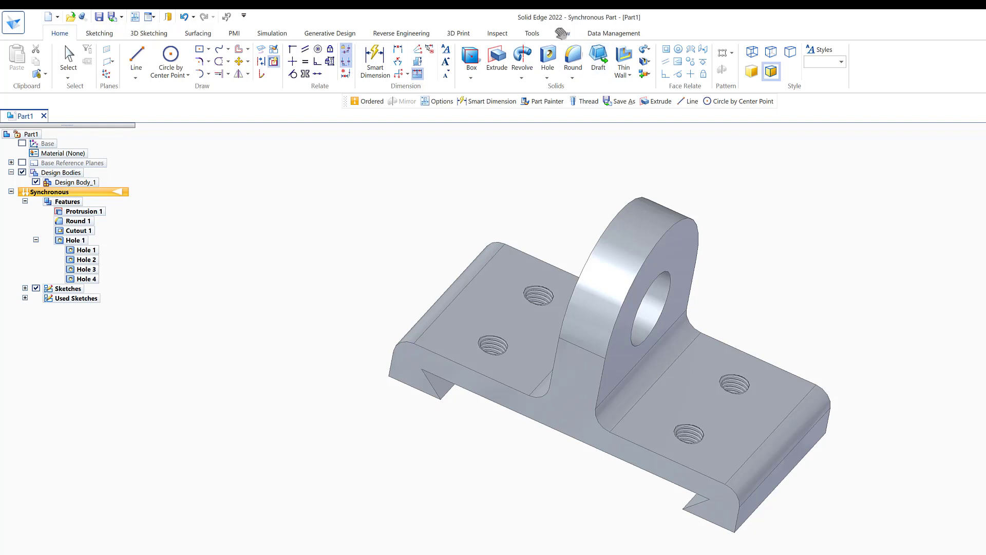
Paint the whole bracket body with the Chrome style using Part Painter.
click(562, 33)
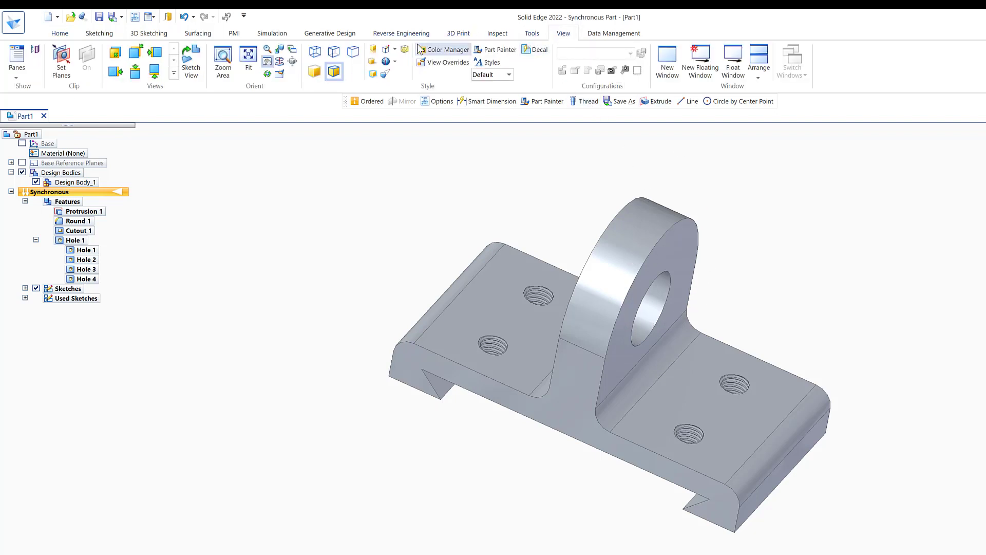
click(495, 50)
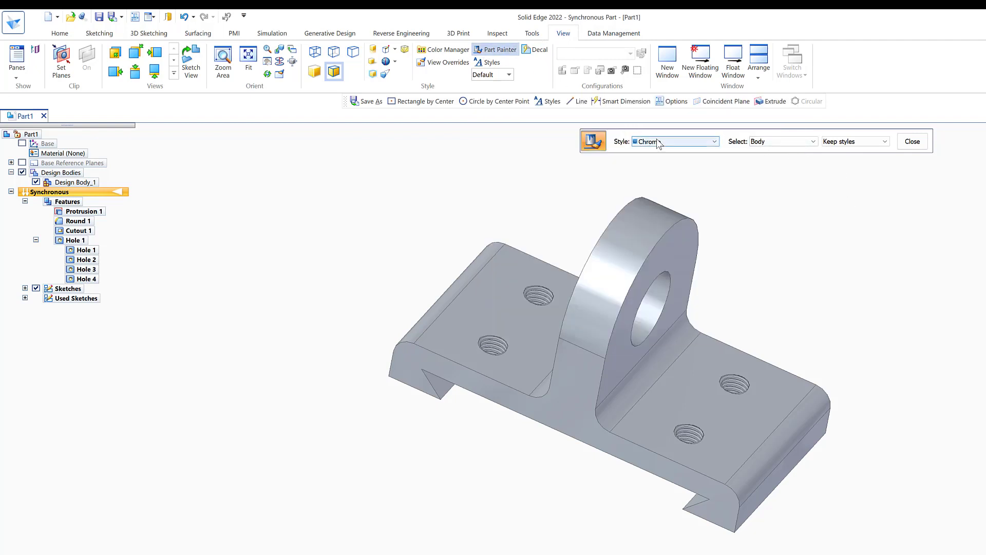
click(716, 144)
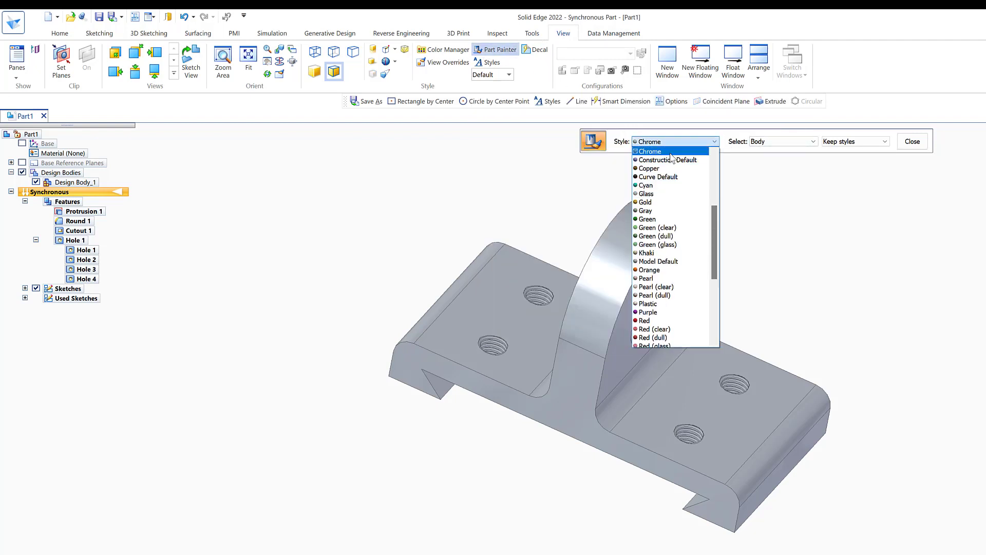
mouse_move(713, 239)
mouse_down()
mouse_move(715, 157)
mouse_move(694, 247)
mouse_move(674, 229)
mouse_move(674, 218)
mouse_move(731, 246)
mouse_up()
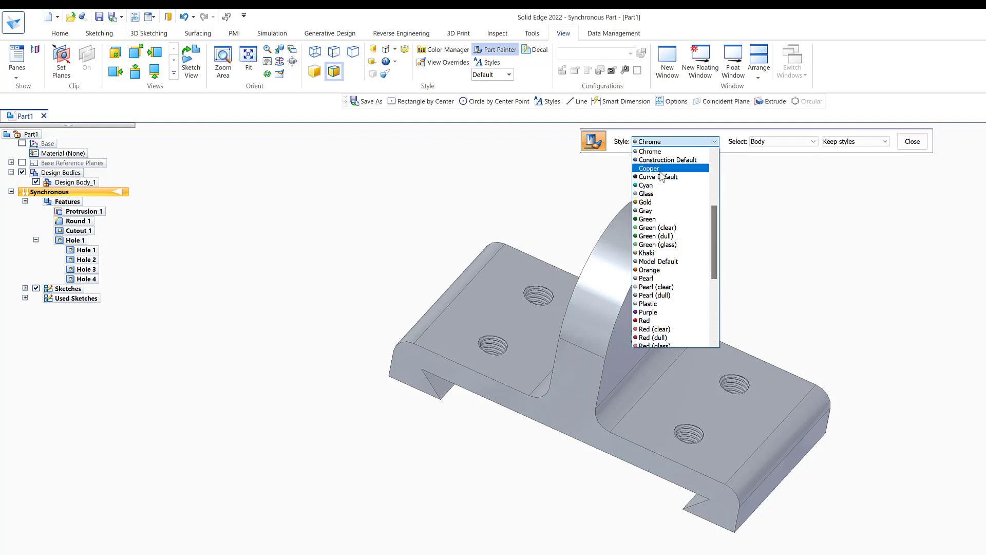
click(704, 163)
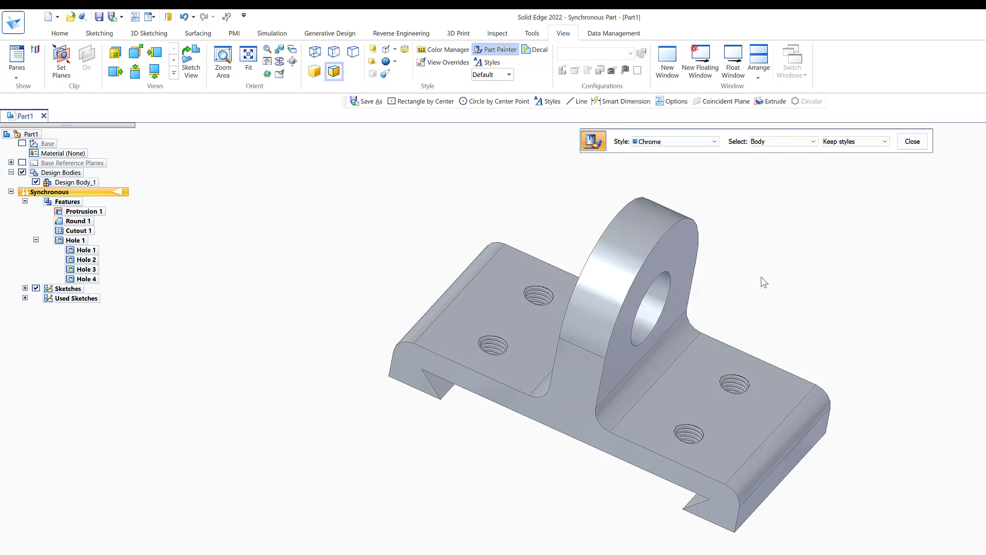
click(633, 238)
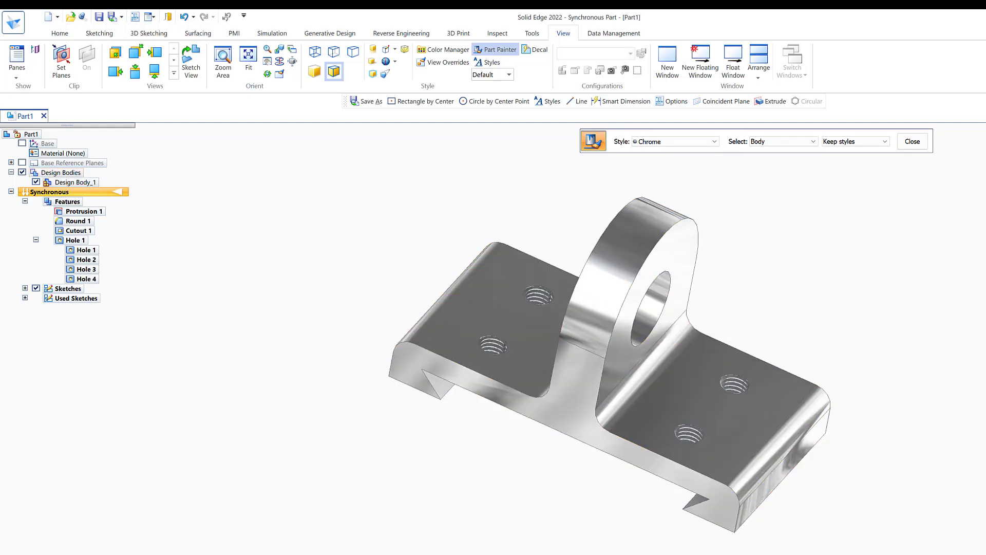